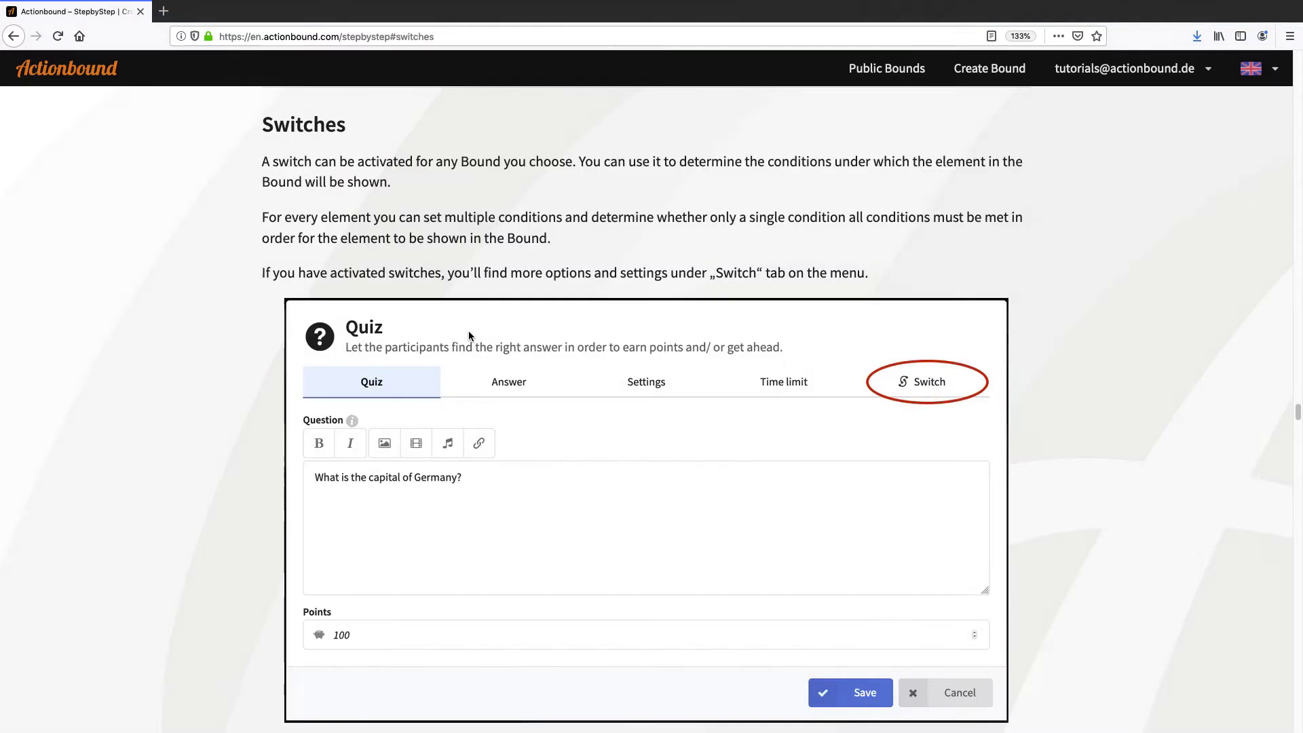
Scroll through the rest of the StepbyStep Switches help guide.
scroll(468, 336, "down", 4)
scroll(468, 334, "down", 15)
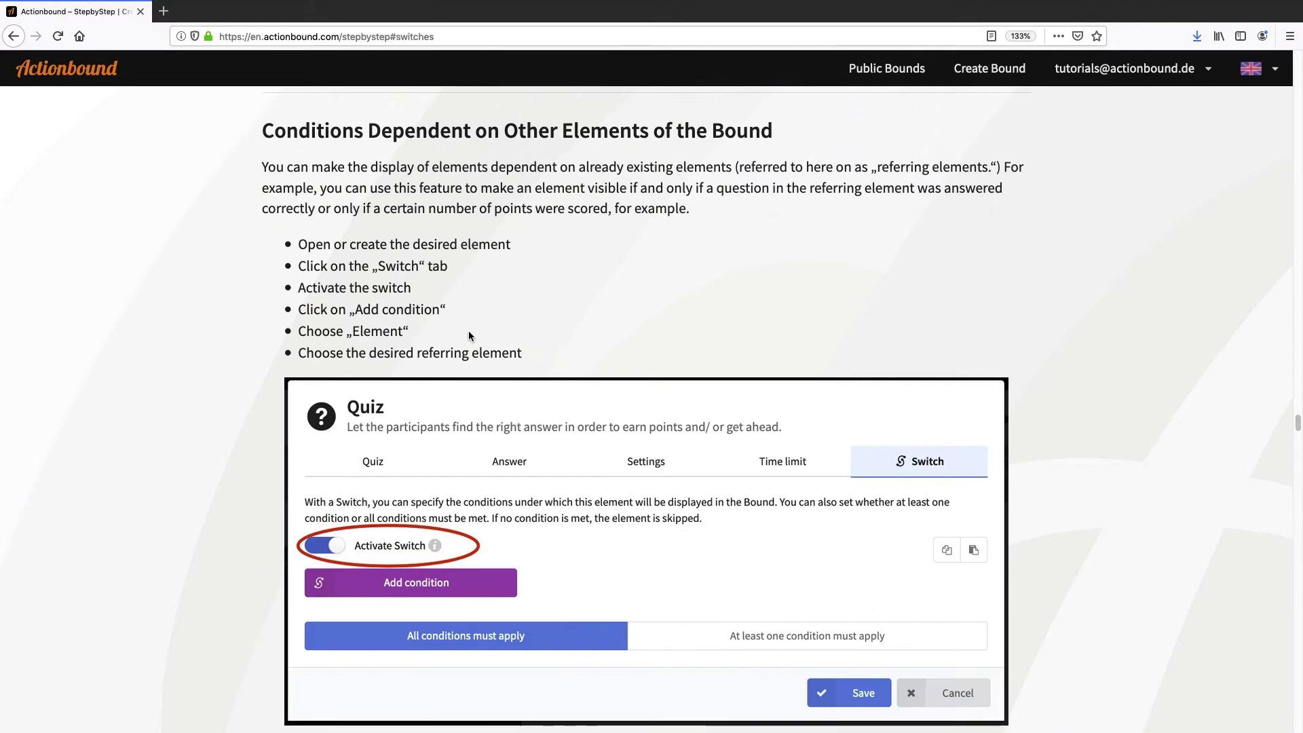
scroll(468, 335, "down", 1)
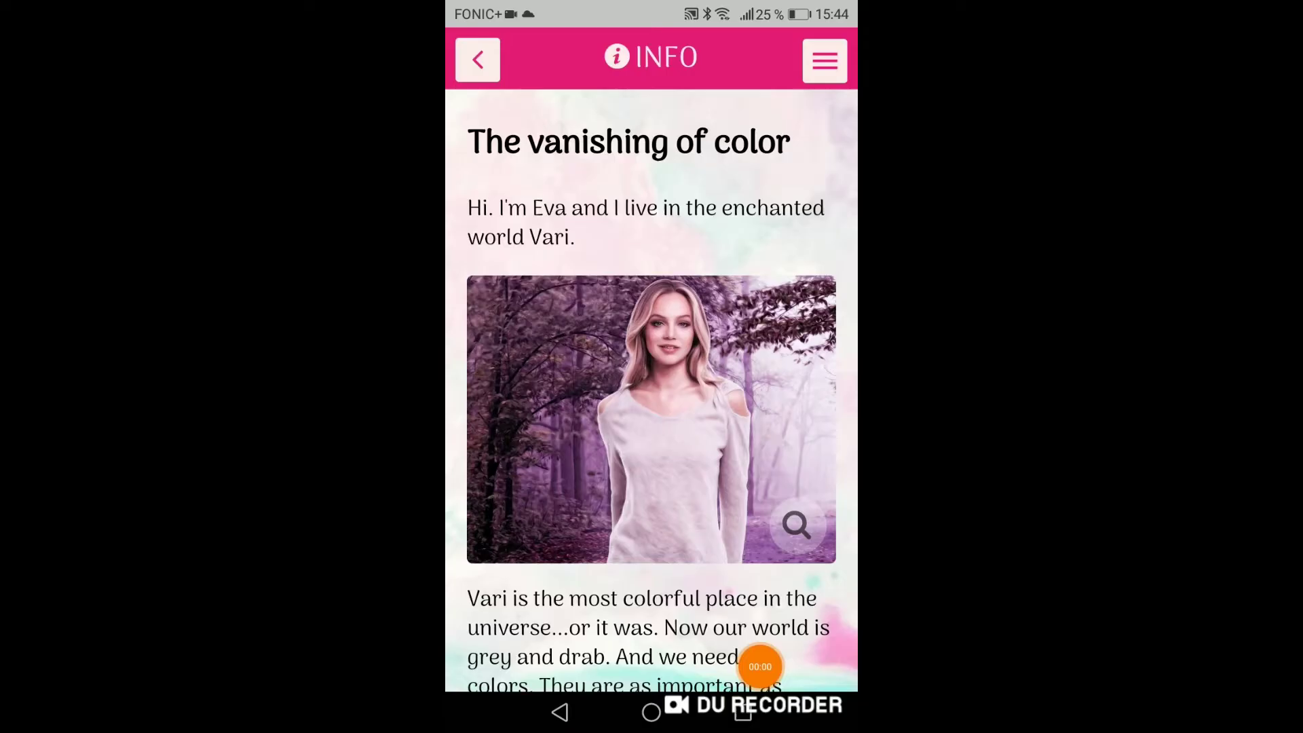
Read through the Save Vari! intro story and rainbow pages up to the quiz.
scroll(652, 390, "down", 3)
scroll(651, 390, "down", 8)
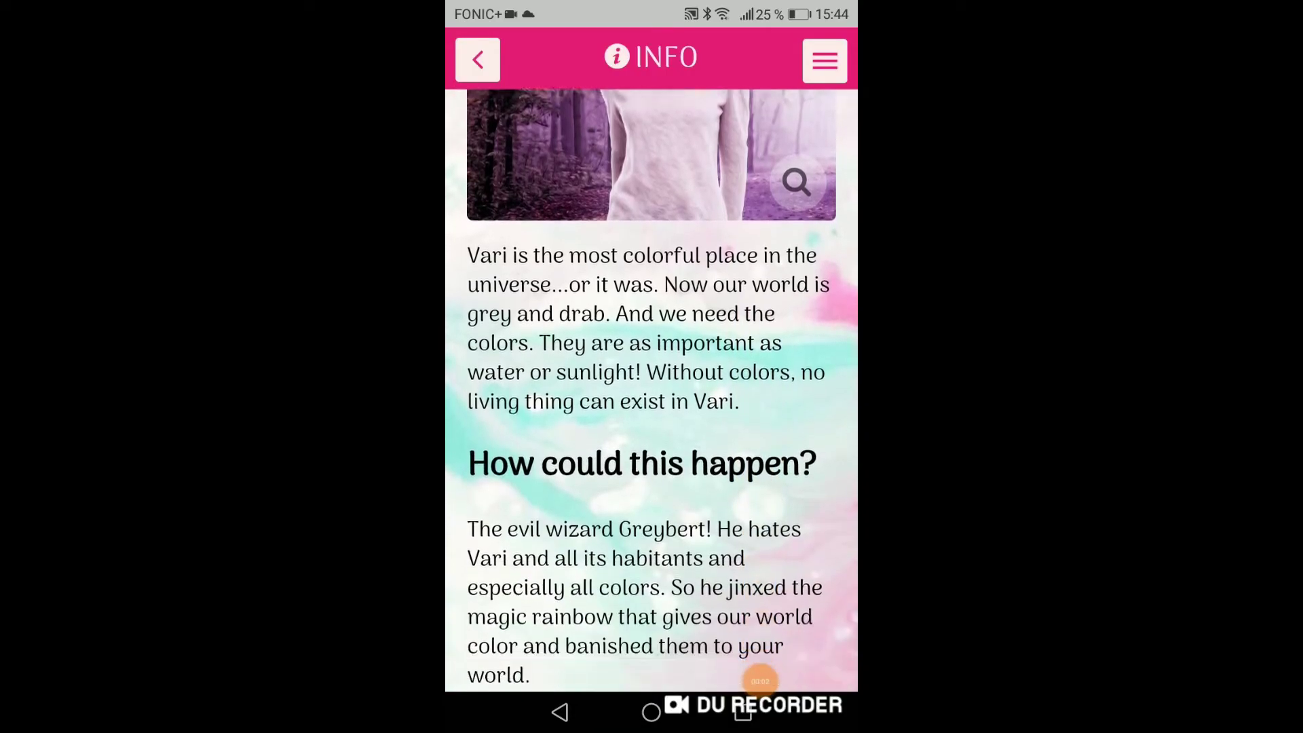
scroll(651, 390, "down", 5)
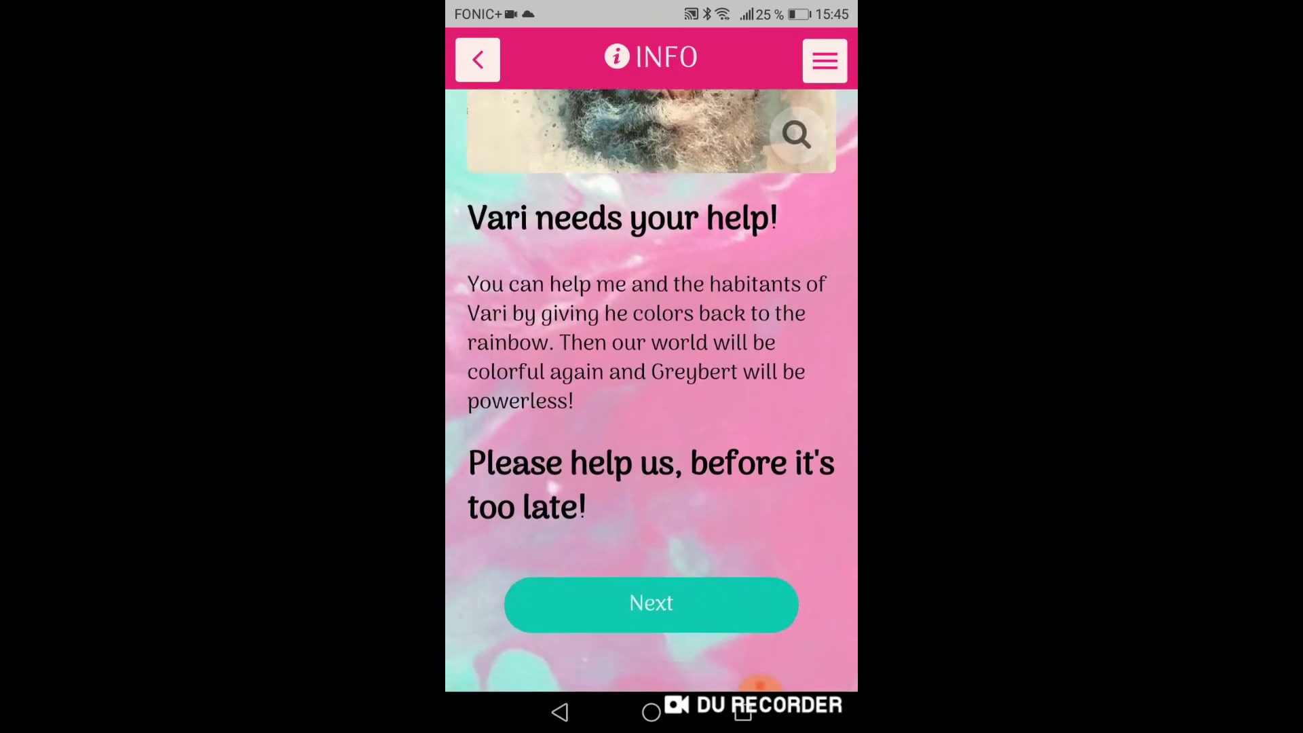
left_click(652, 604)
scroll(652, 390, "down", 1)
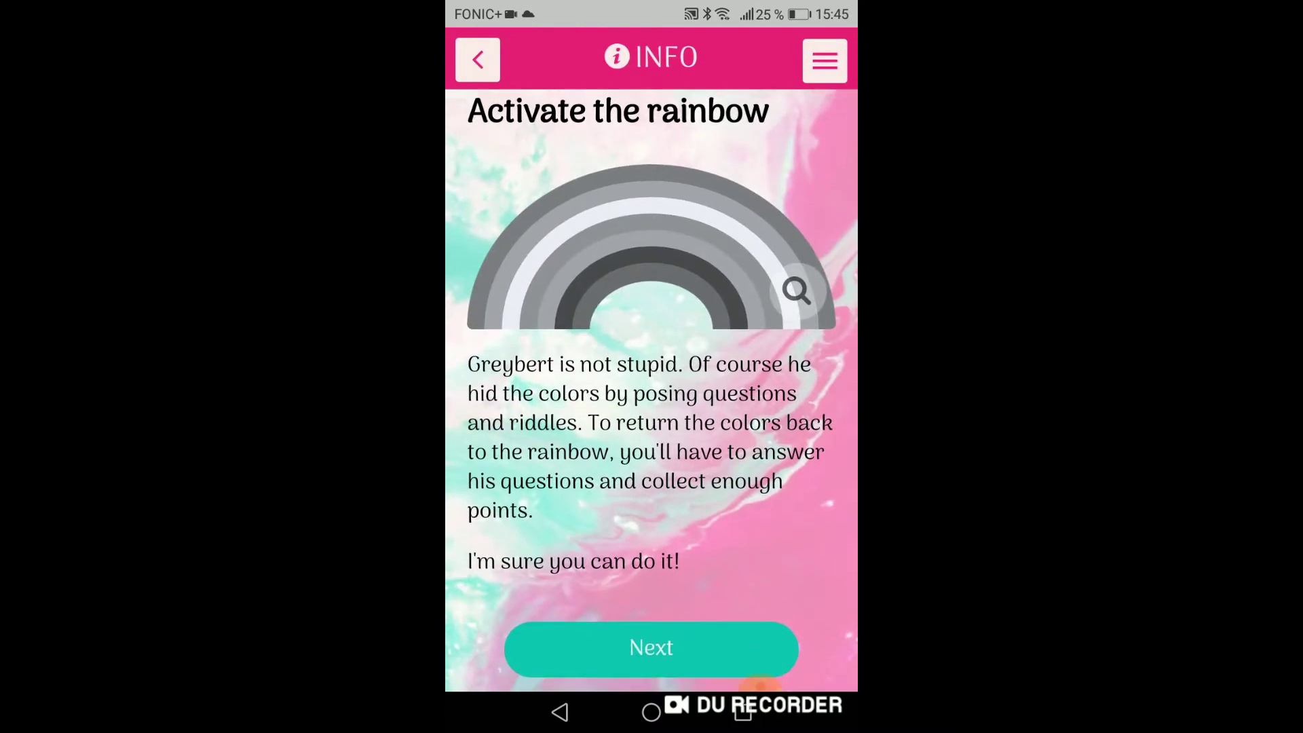
left_click(651, 652)
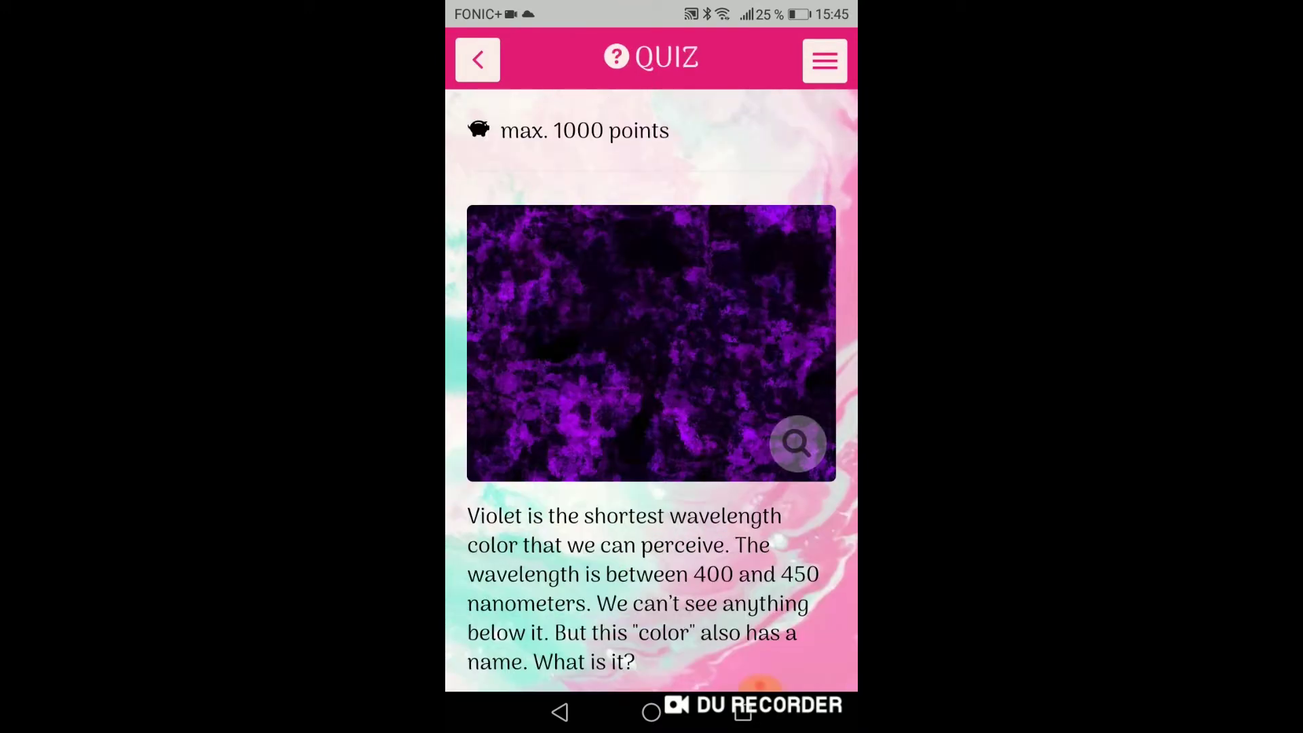
Answer the violet quiz with 'Ultraviolet' and continue past the correct-answer screen.
scroll(652, 390, "down", 4)
scroll(651, 390, "down", 2)
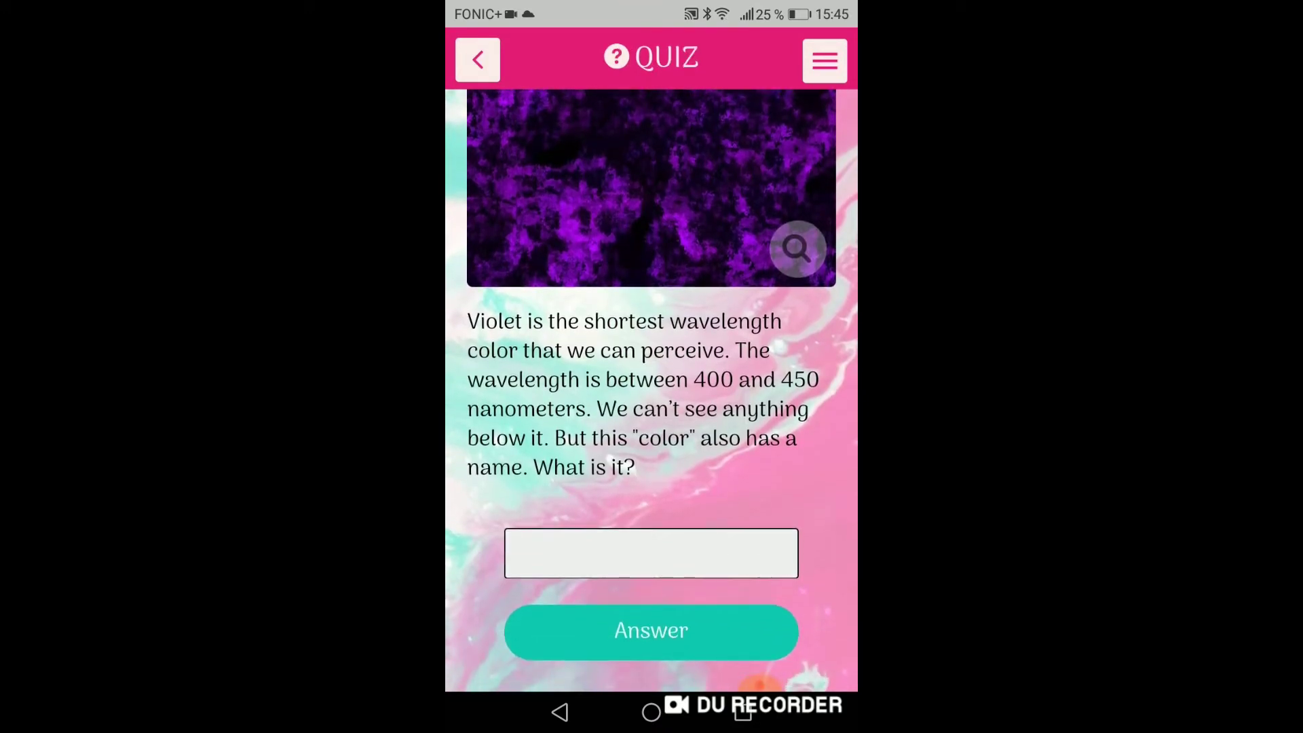
left_click(651, 553)
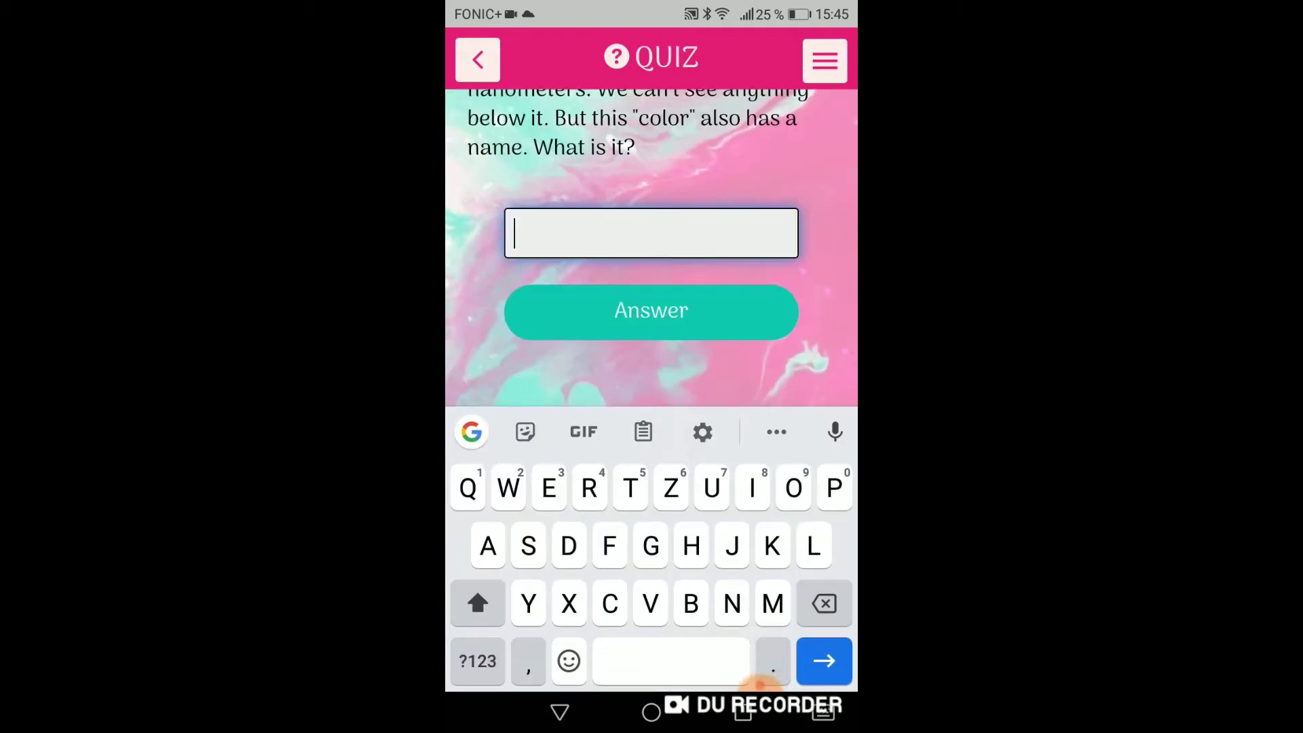
type("Ultra")
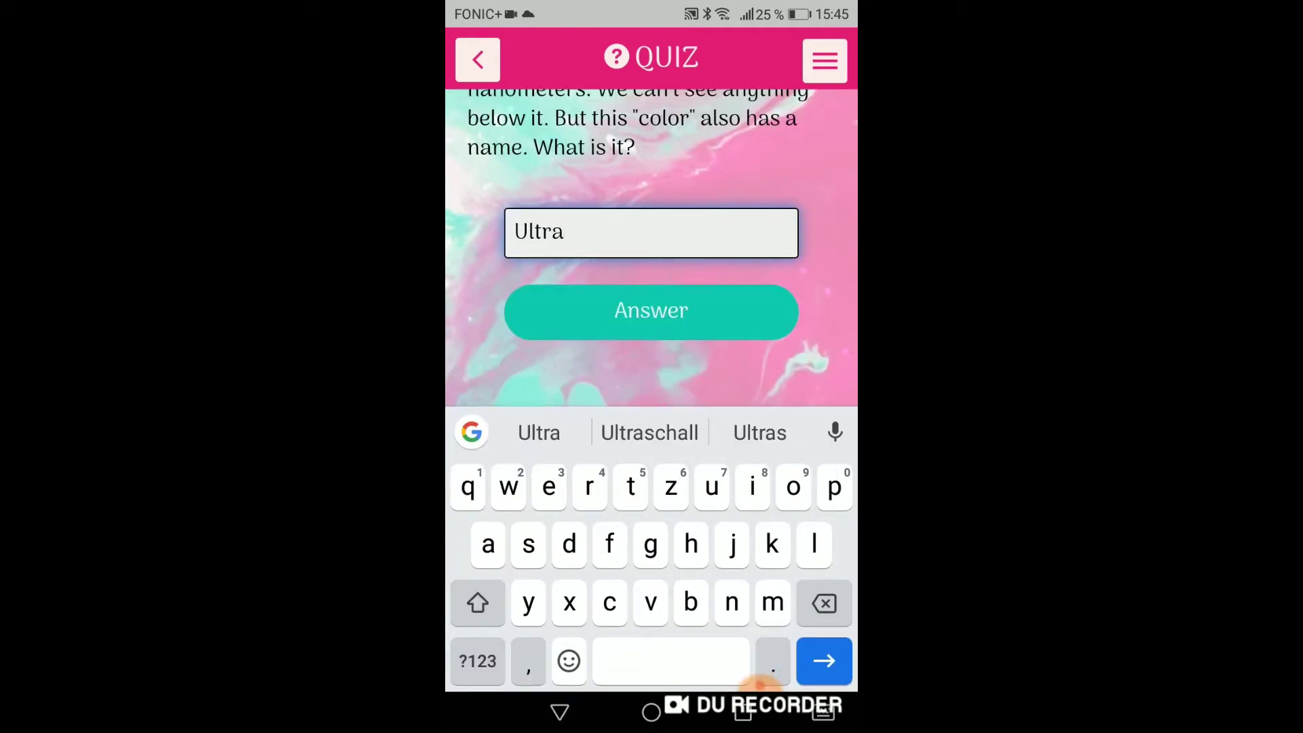
type("violet")
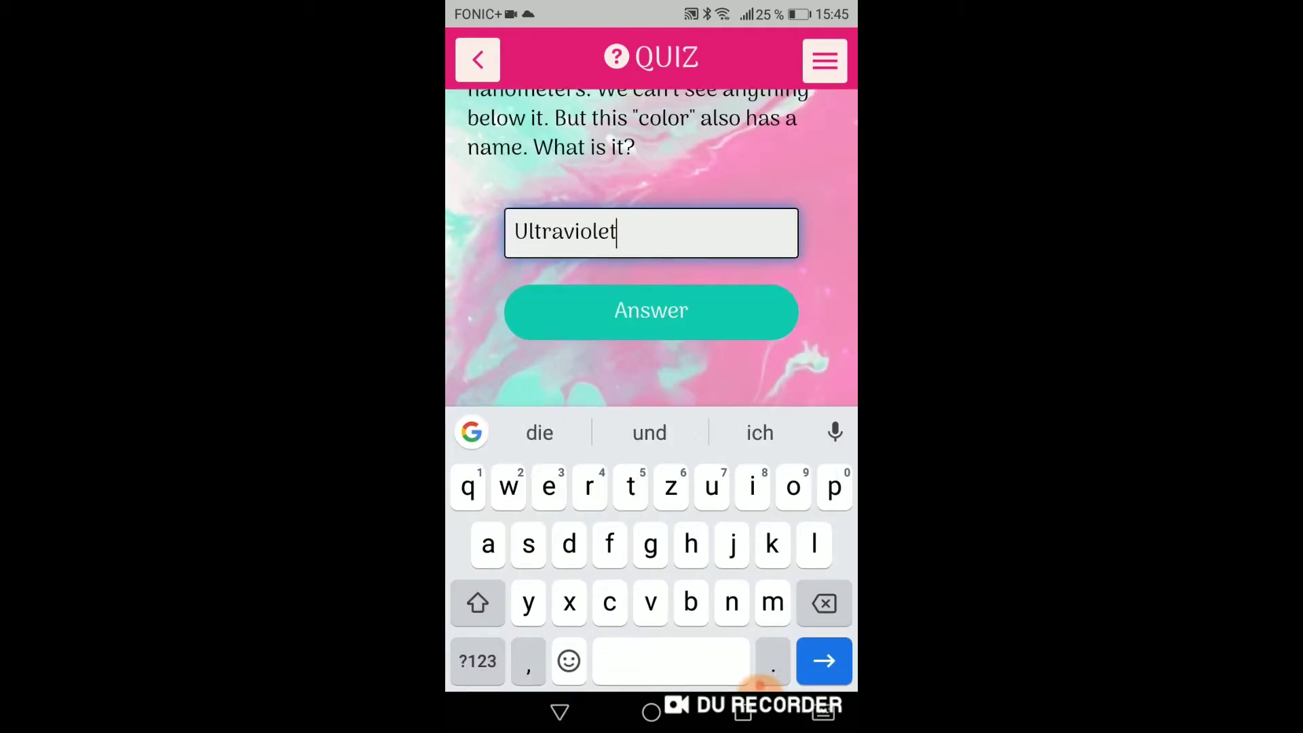
key("Return")
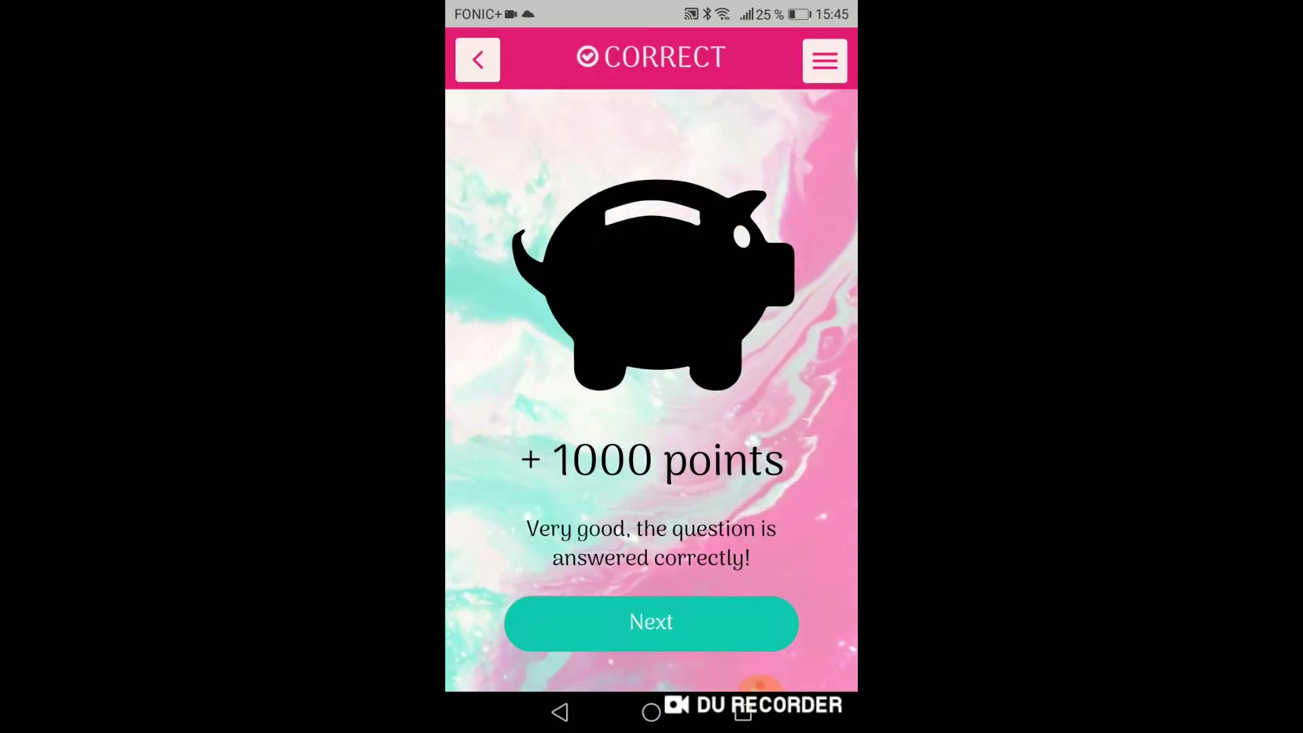
left_click(651, 622)
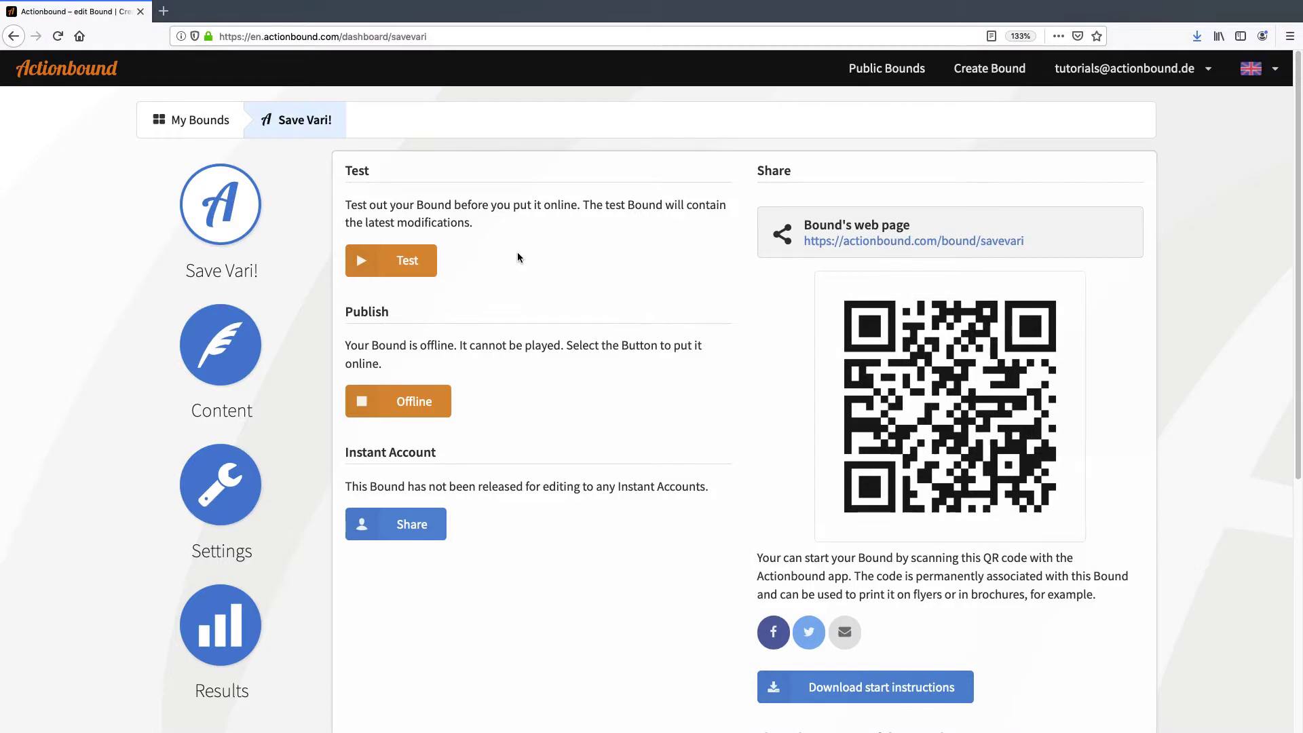
Activate switches in the Save Vari! bound settings, then go to its content editor.
left_click(213, 510)
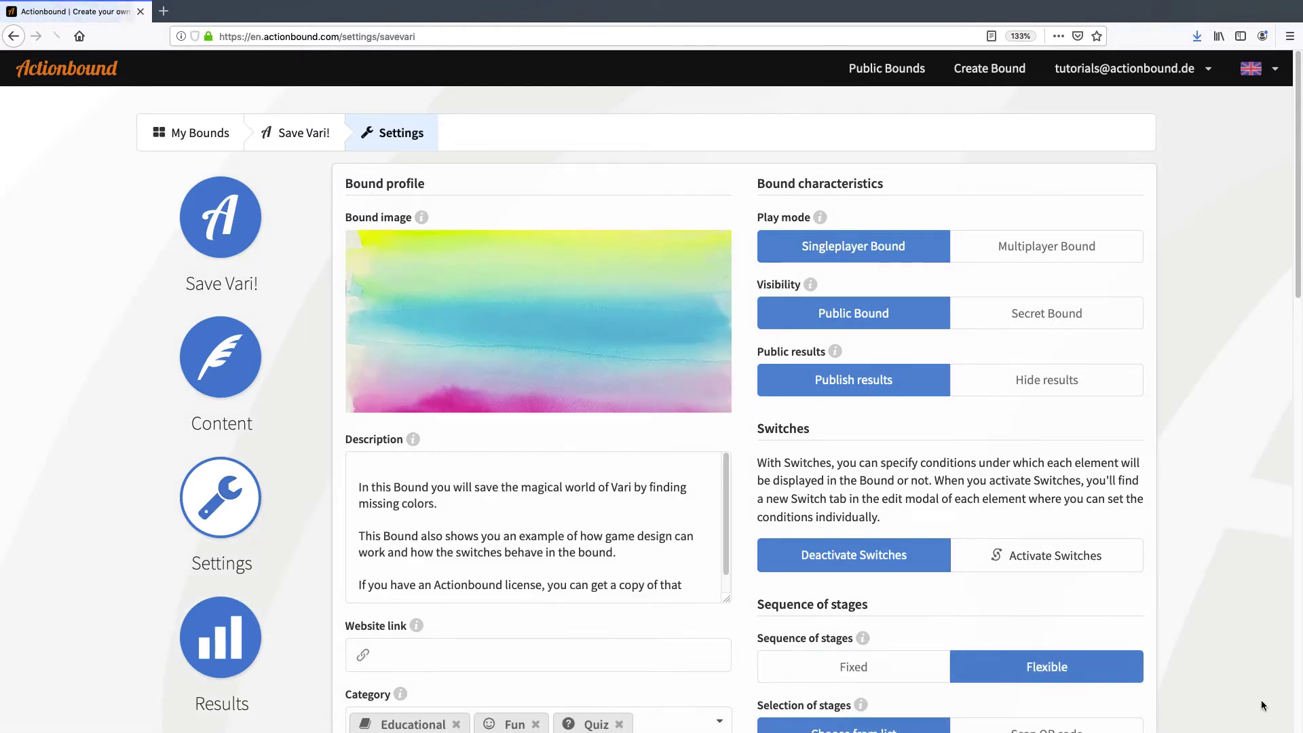
left_click(1095, 560)
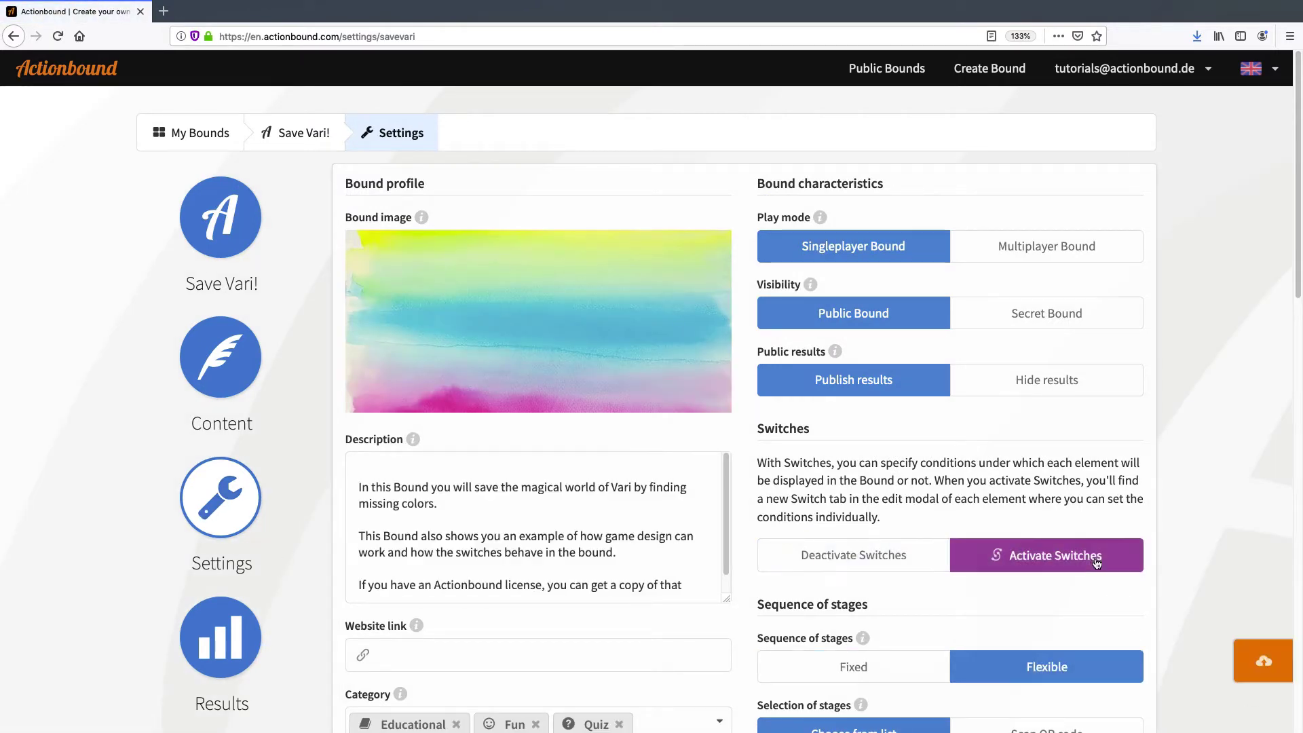
left_click(242, 341)
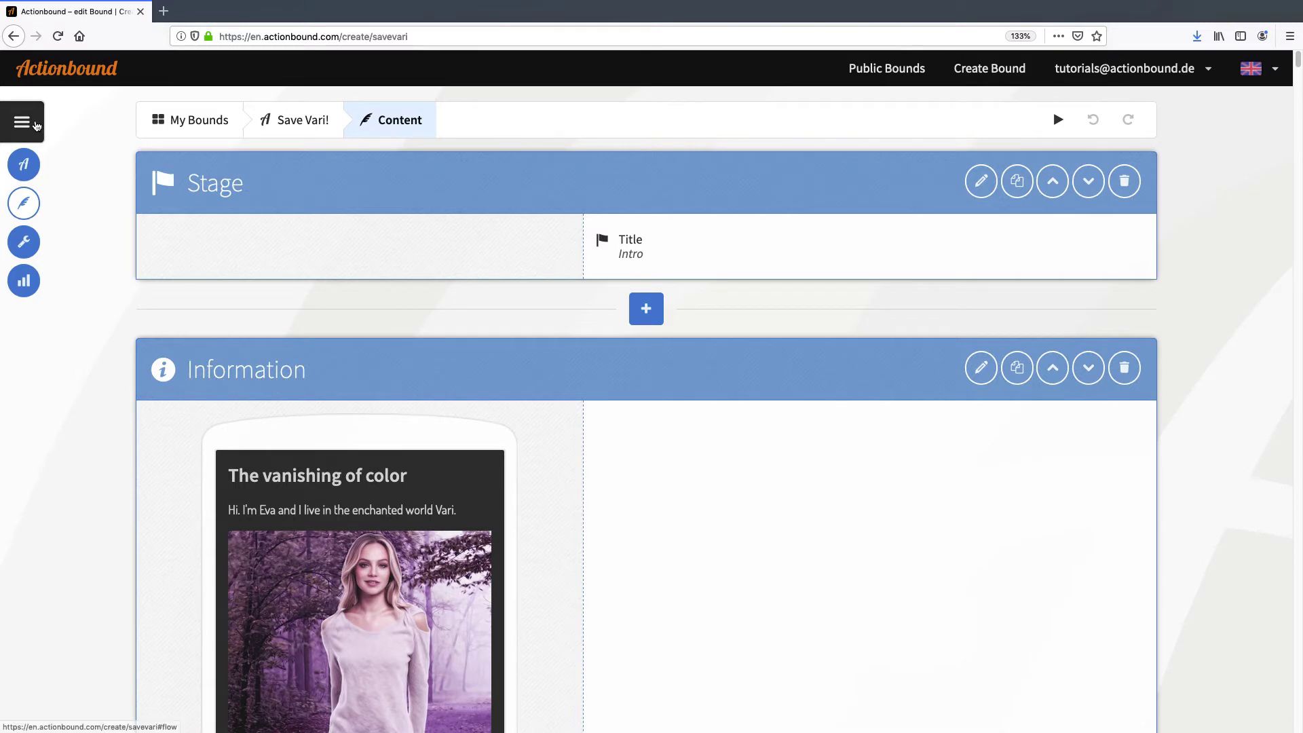
Open the Sequence panel and scroll through all of the bound's stages.
left_click(27, 123)
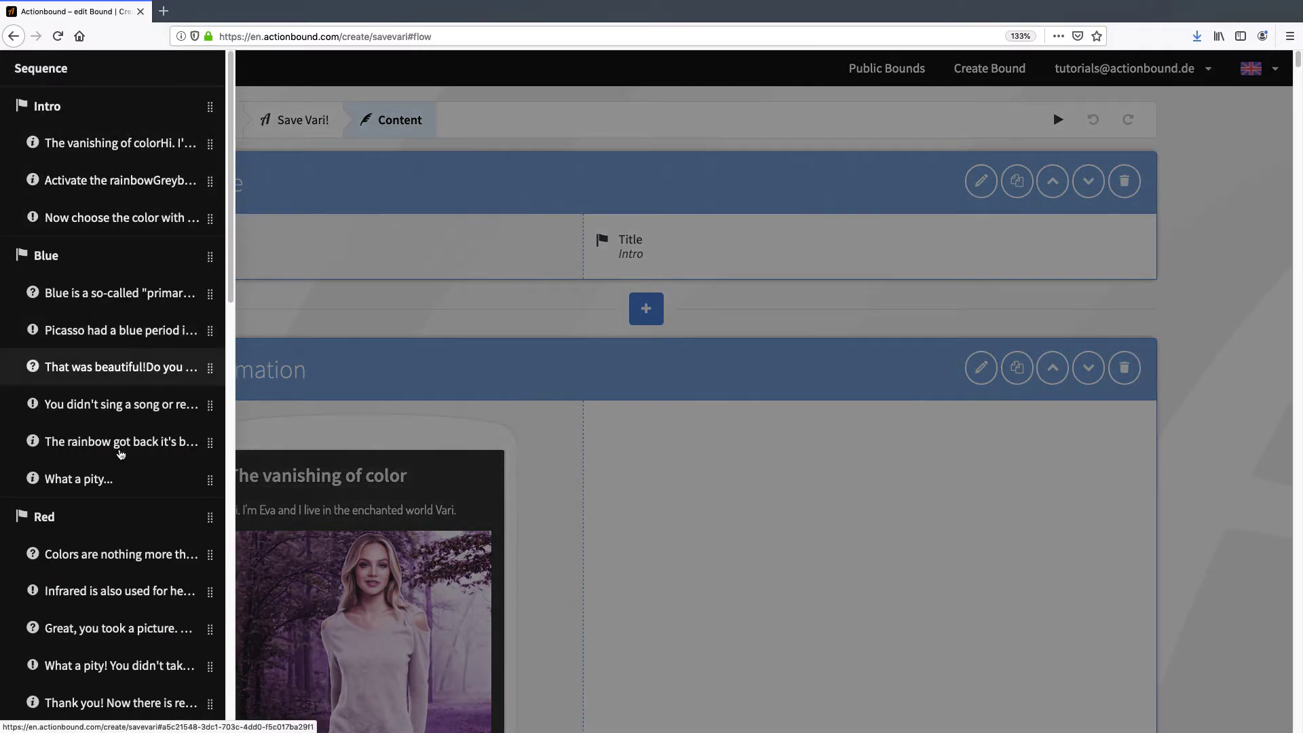
scroll(116, 468, "down", 3)
scroll(115, 475, "down", 15)
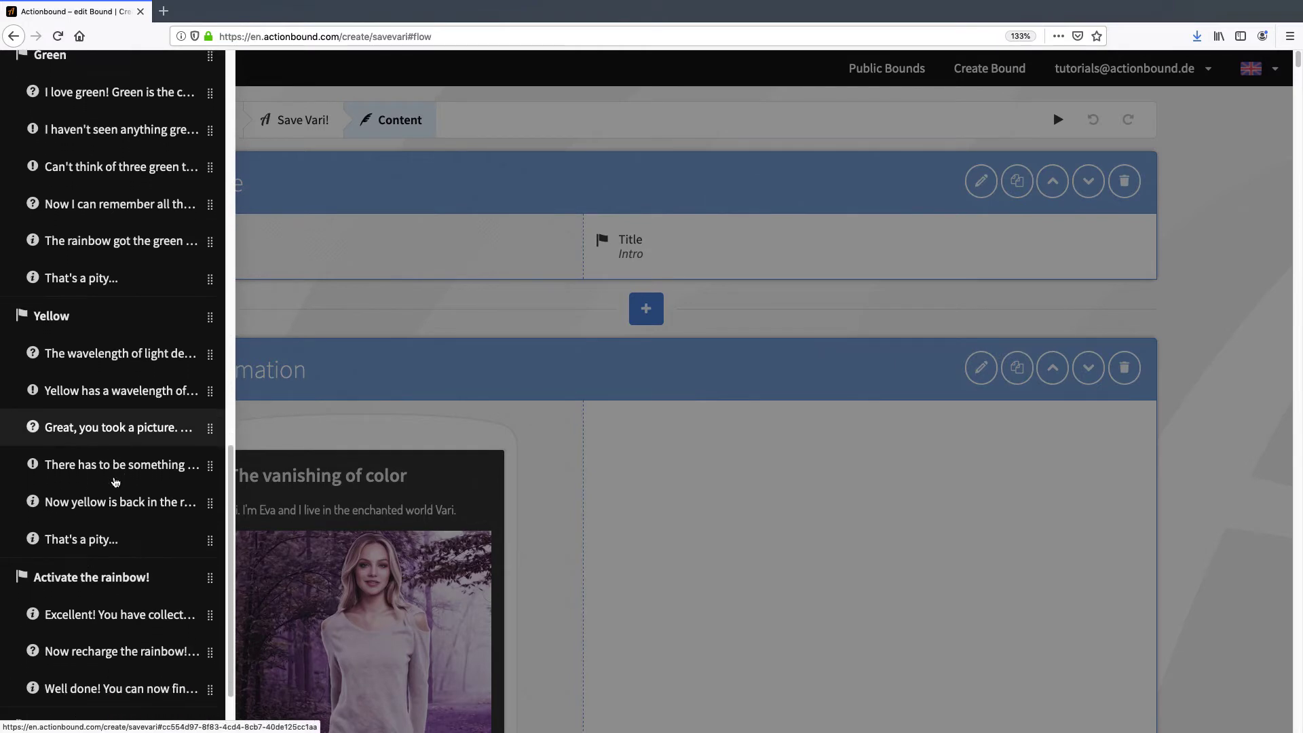
scroll(118, 473, "up", 1)
scroll(118, 473, "up", 15)
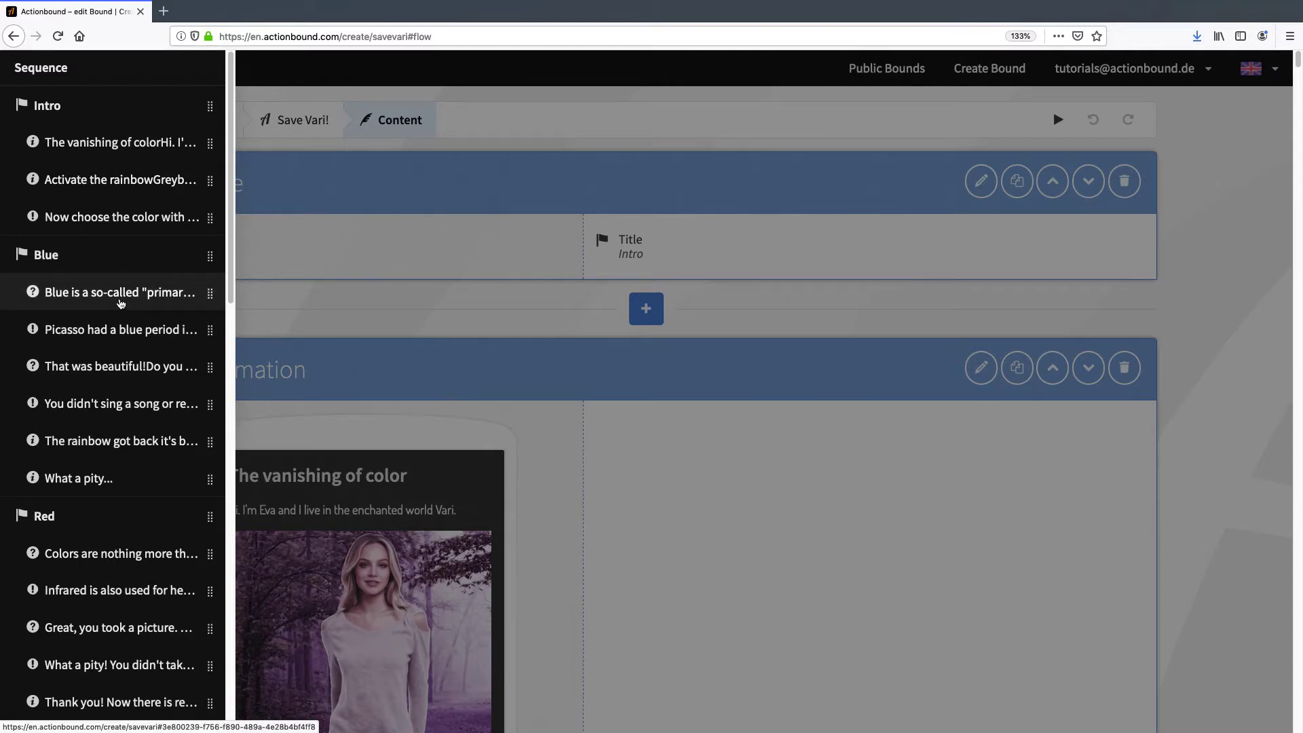
scroll(121, 302, "down", 6)
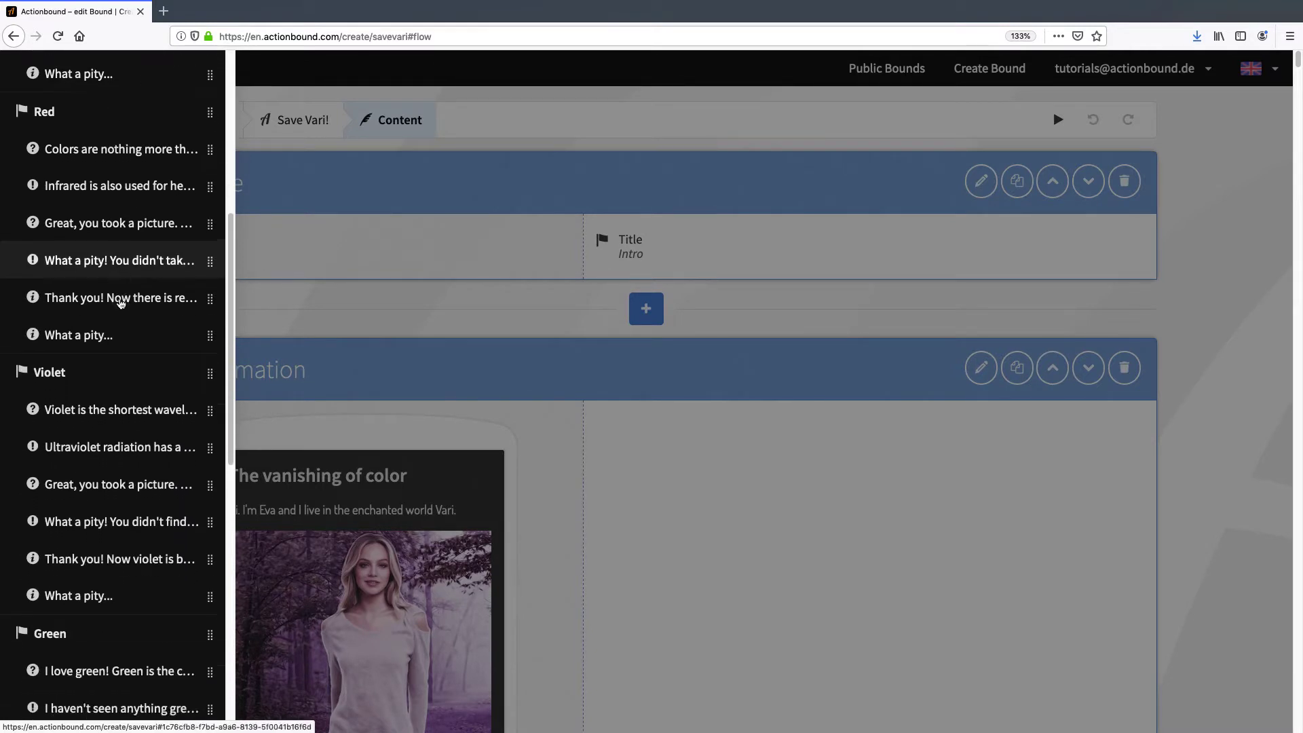
scroll(121, 303, "down", 4)
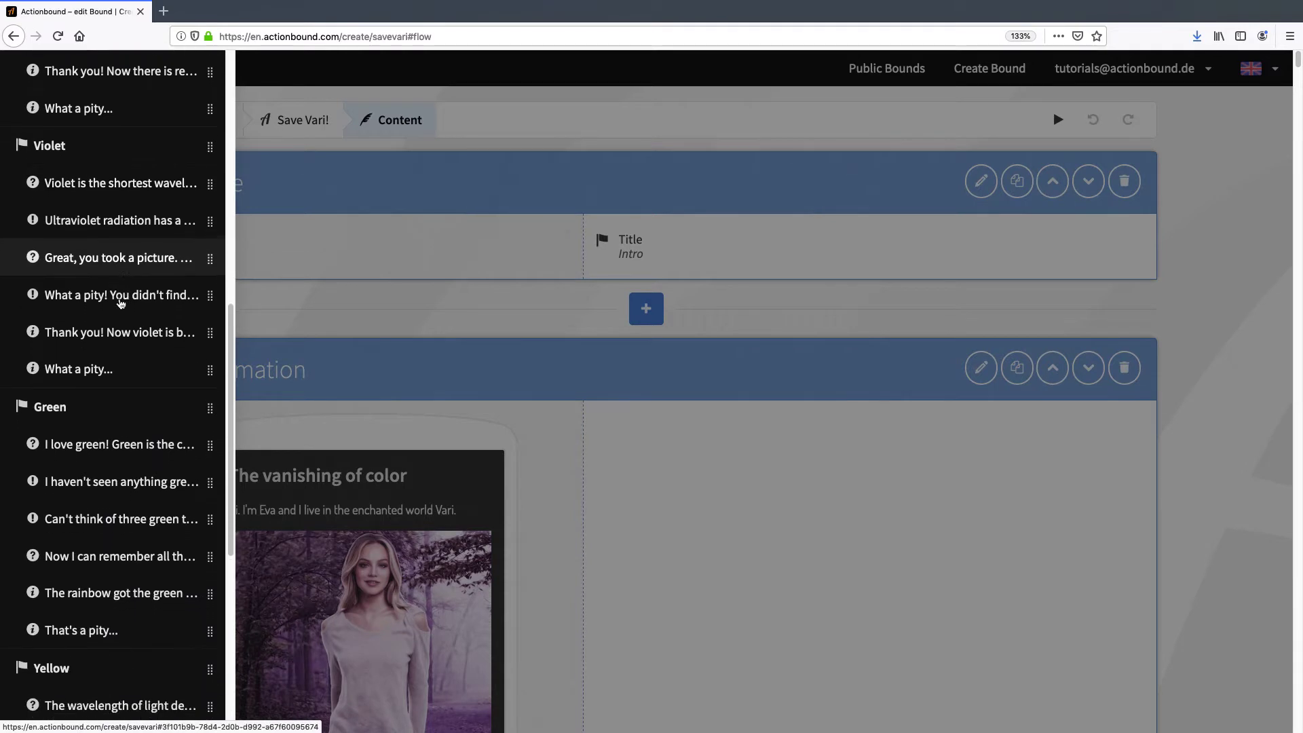
scroll(121, 303, "down", 1)
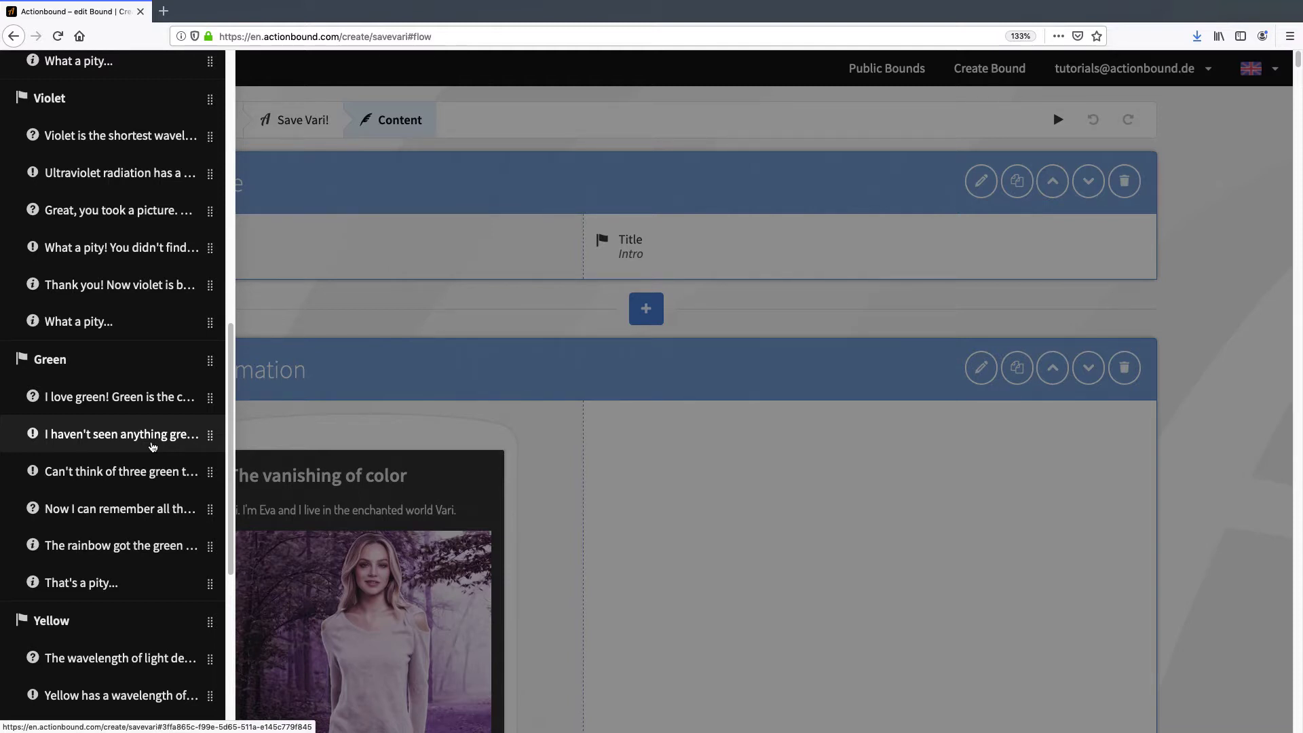
scroll(156, 468, "down", 5)
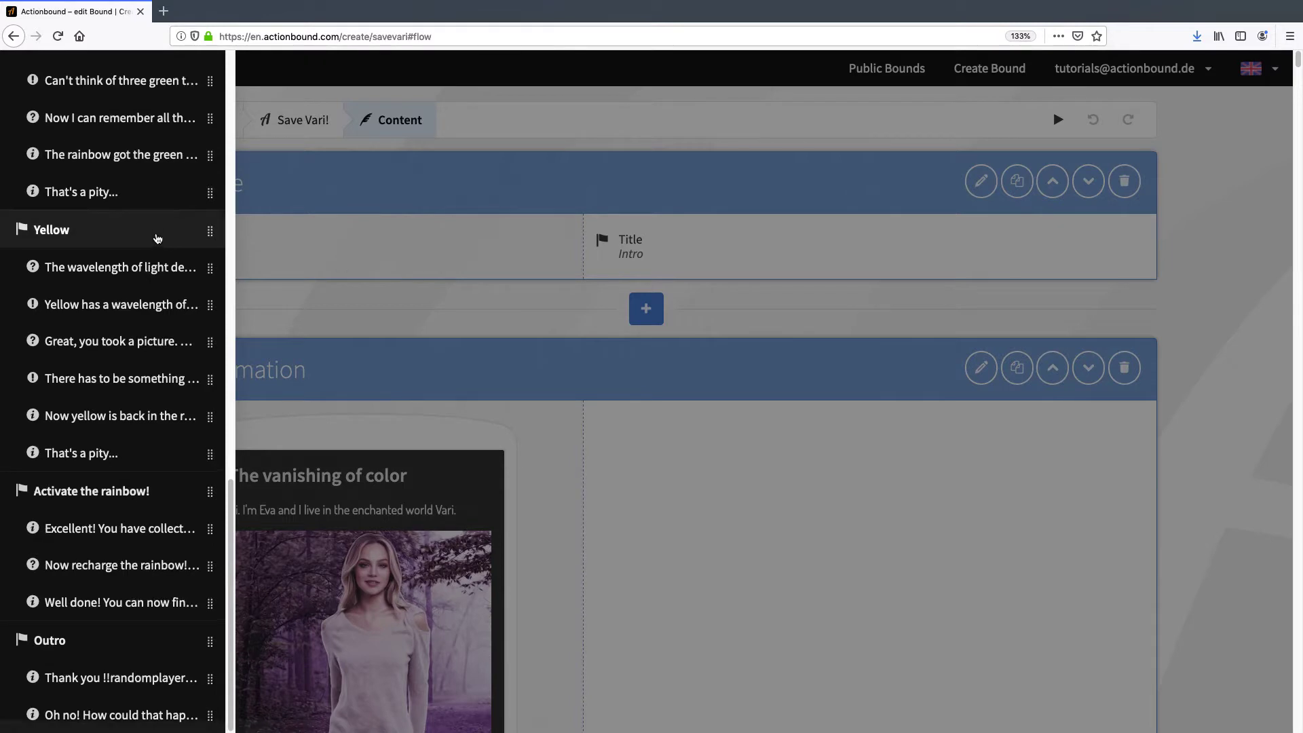
scroll(157, 236, "up", 10)
scroll(95, 183, "up", 5)
Jump to the Blue stage and open the 'Do you want extra points?' quiz for editing.
left_click(37, 134)
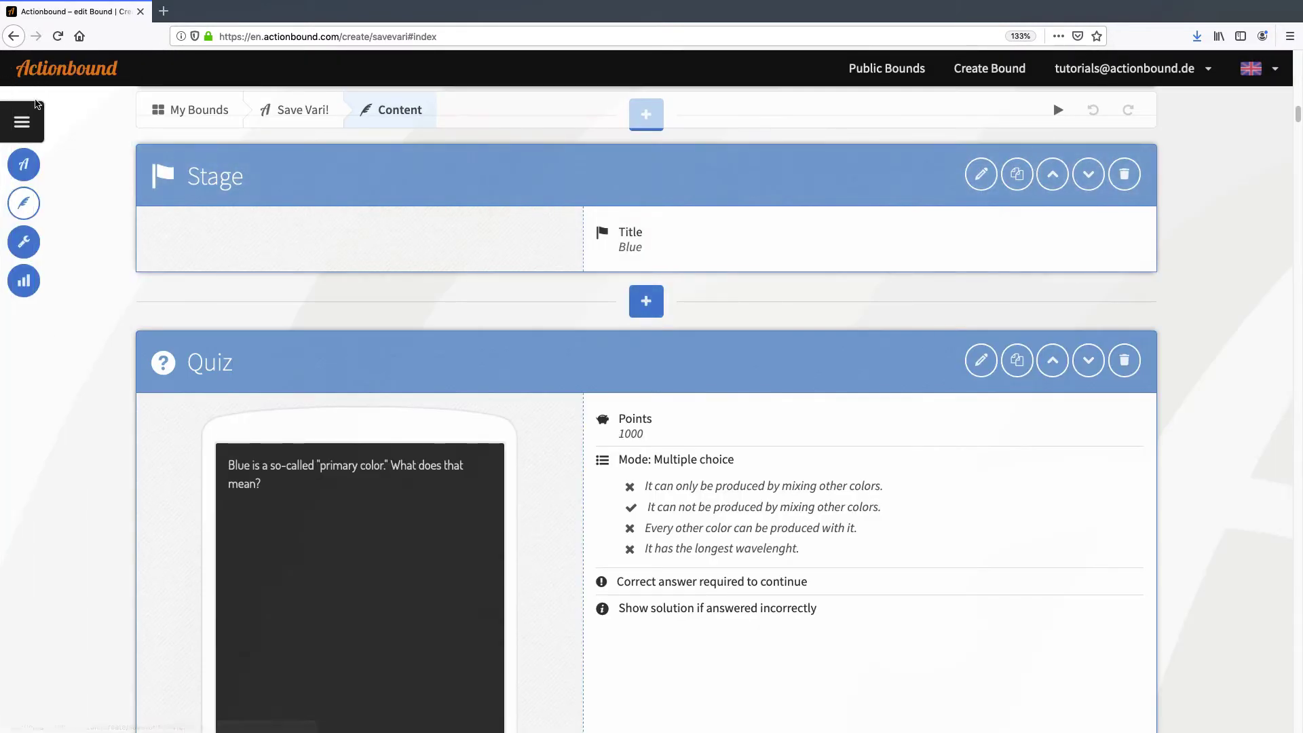
scroll(434, 306, "down", 3)
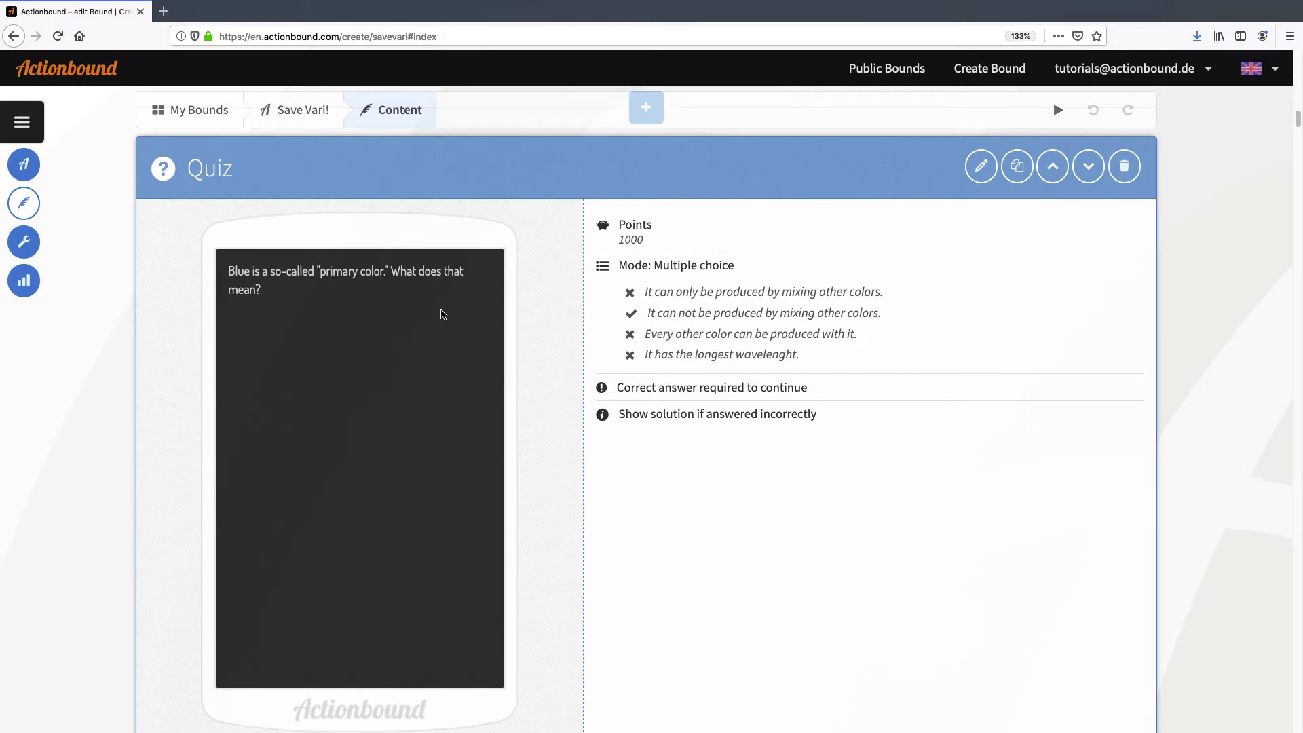
scroll(443, 313, "down", 10)
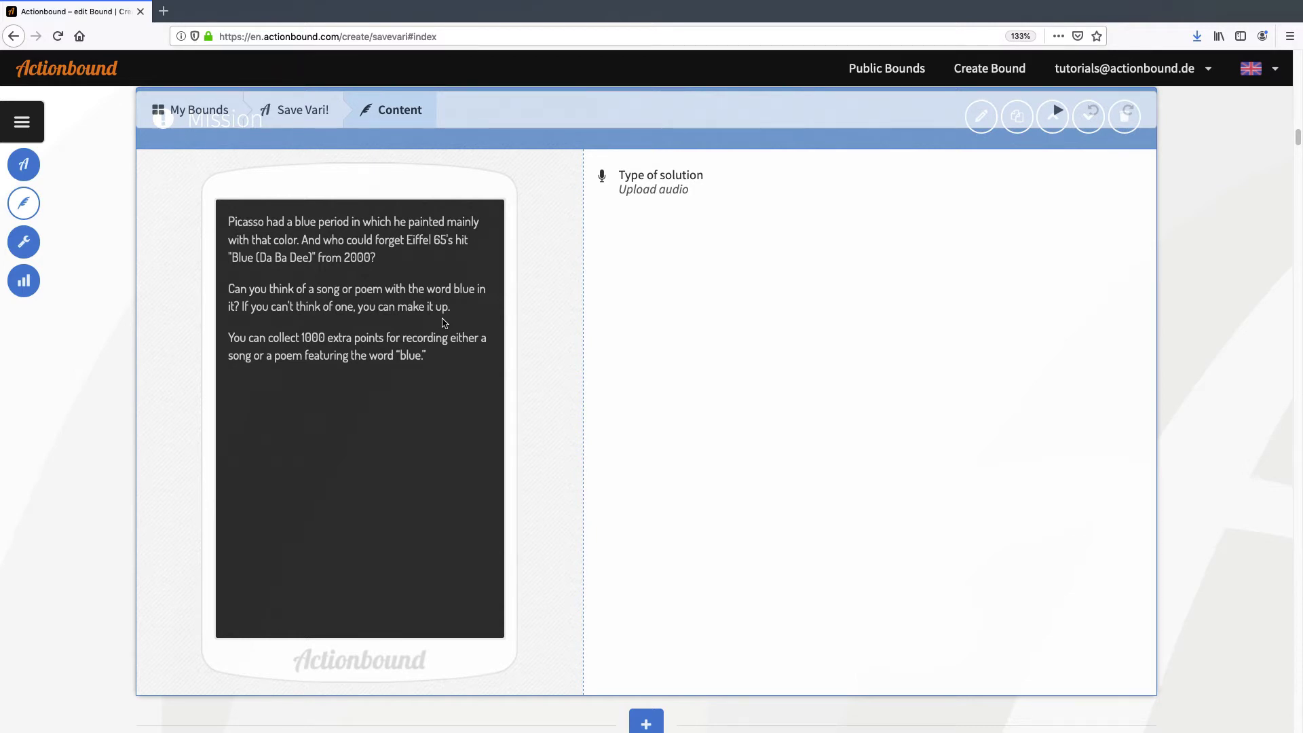
scroll(635, 297, "down", 8)
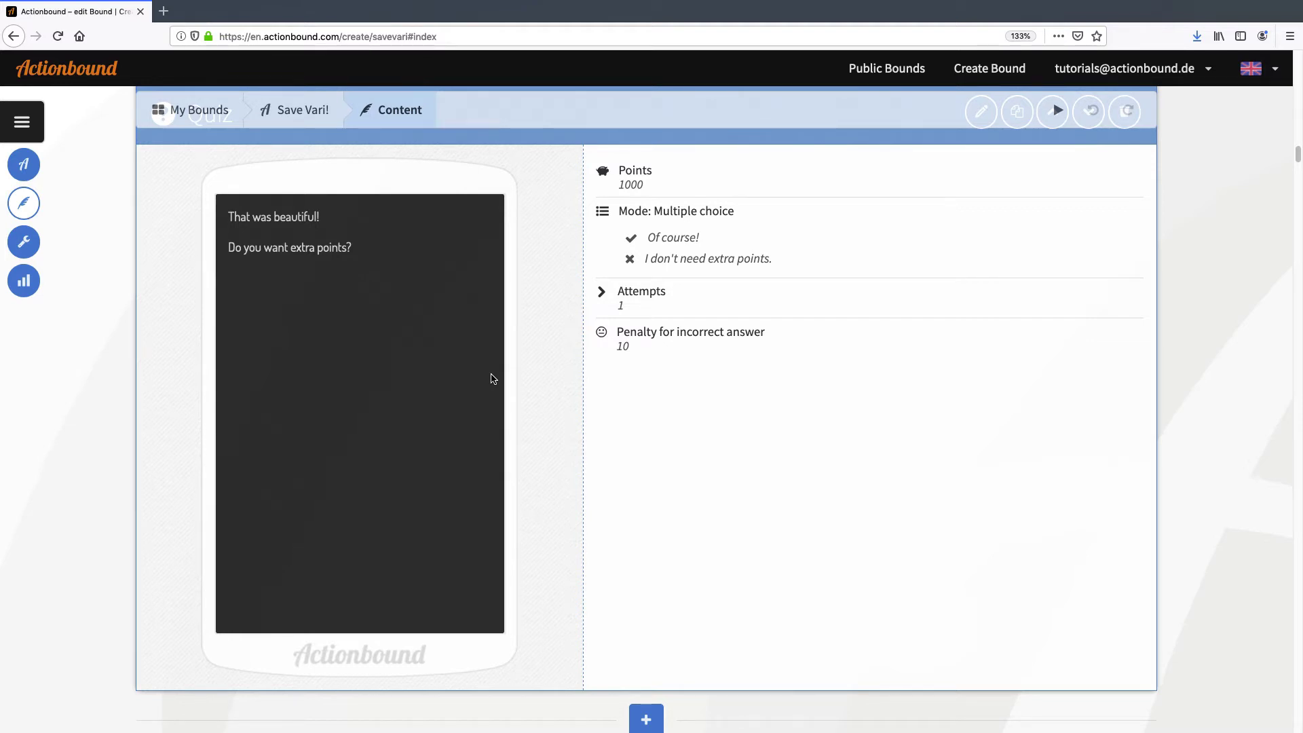
scroll(875, 160, "up", 1)
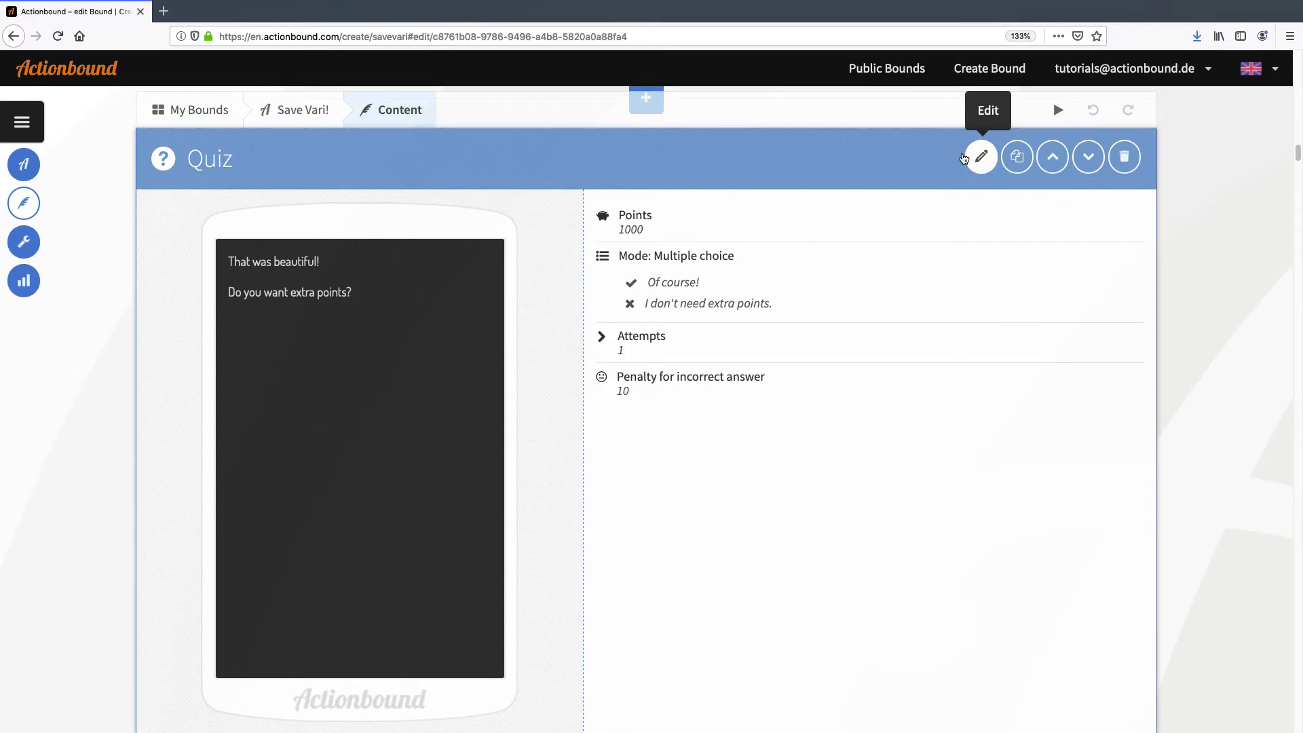
left_click(964, 158)
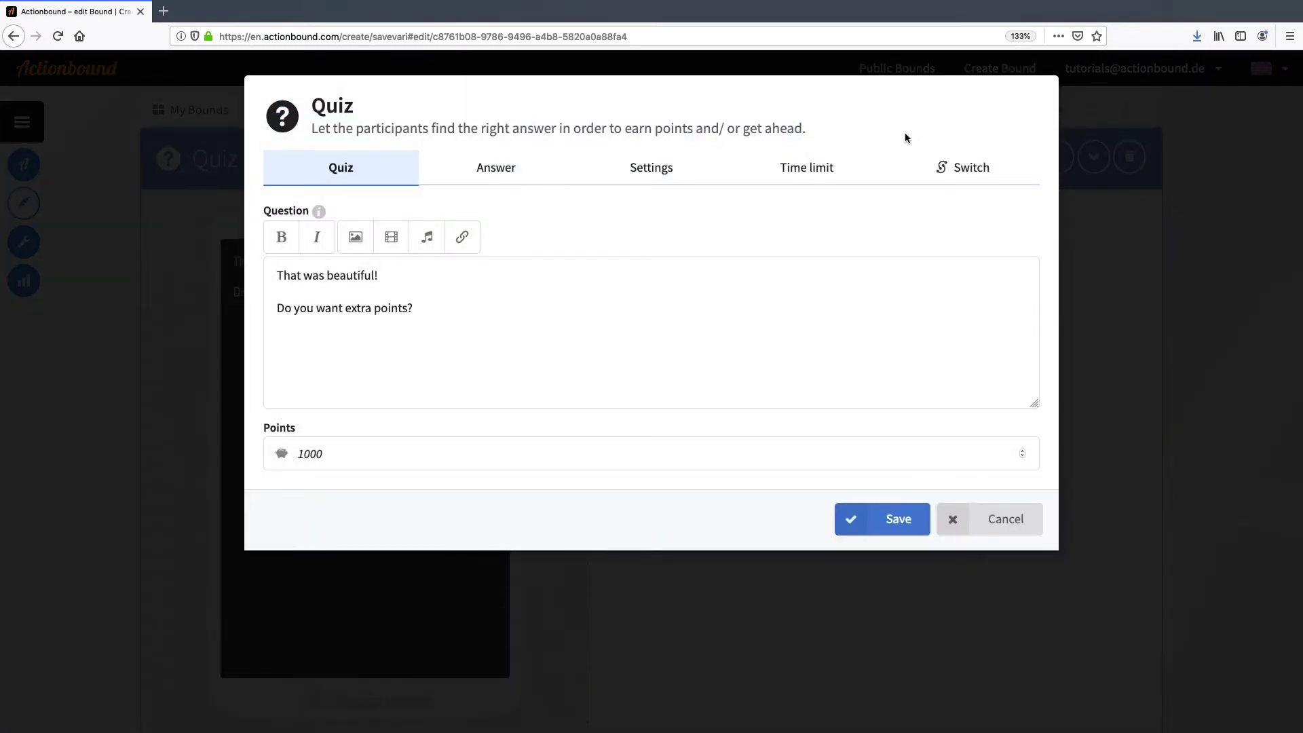
Activate the quiz's switch and add an element condition on the Picasso blue-period mission.
left_click(974, 175)
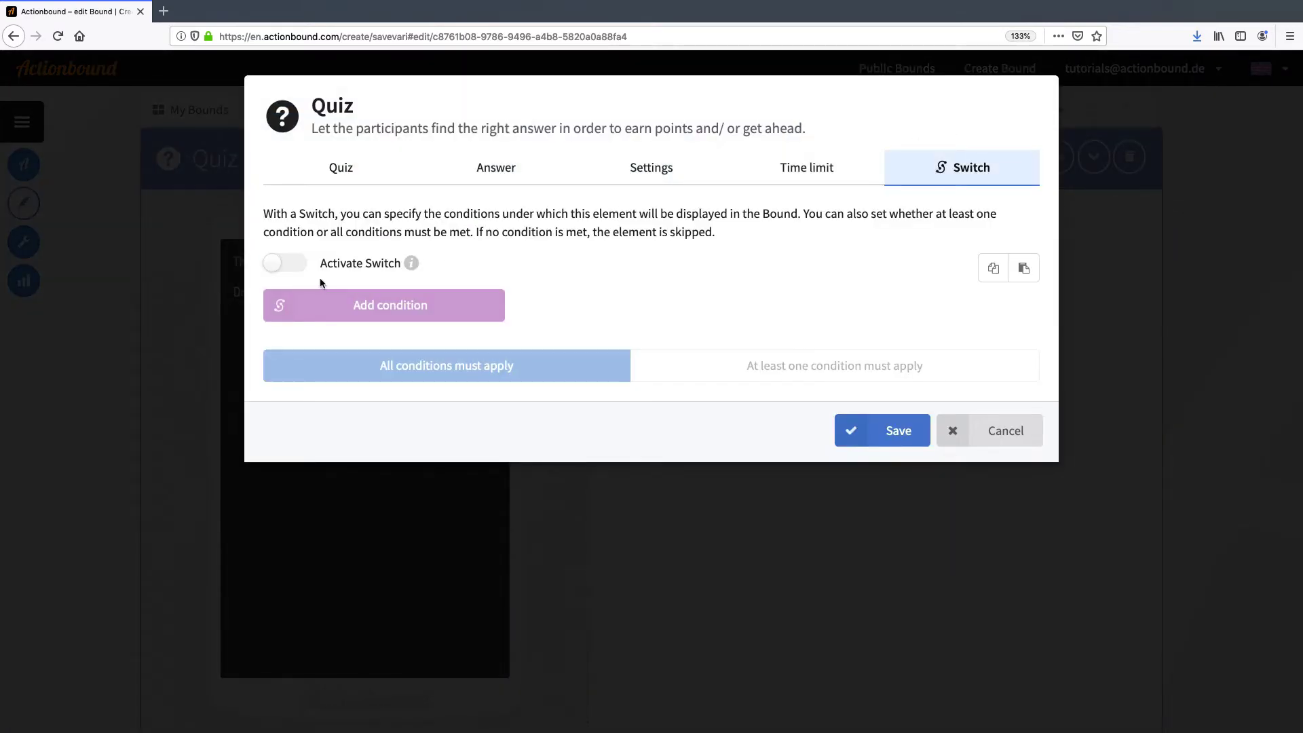
left_click(302, 270)
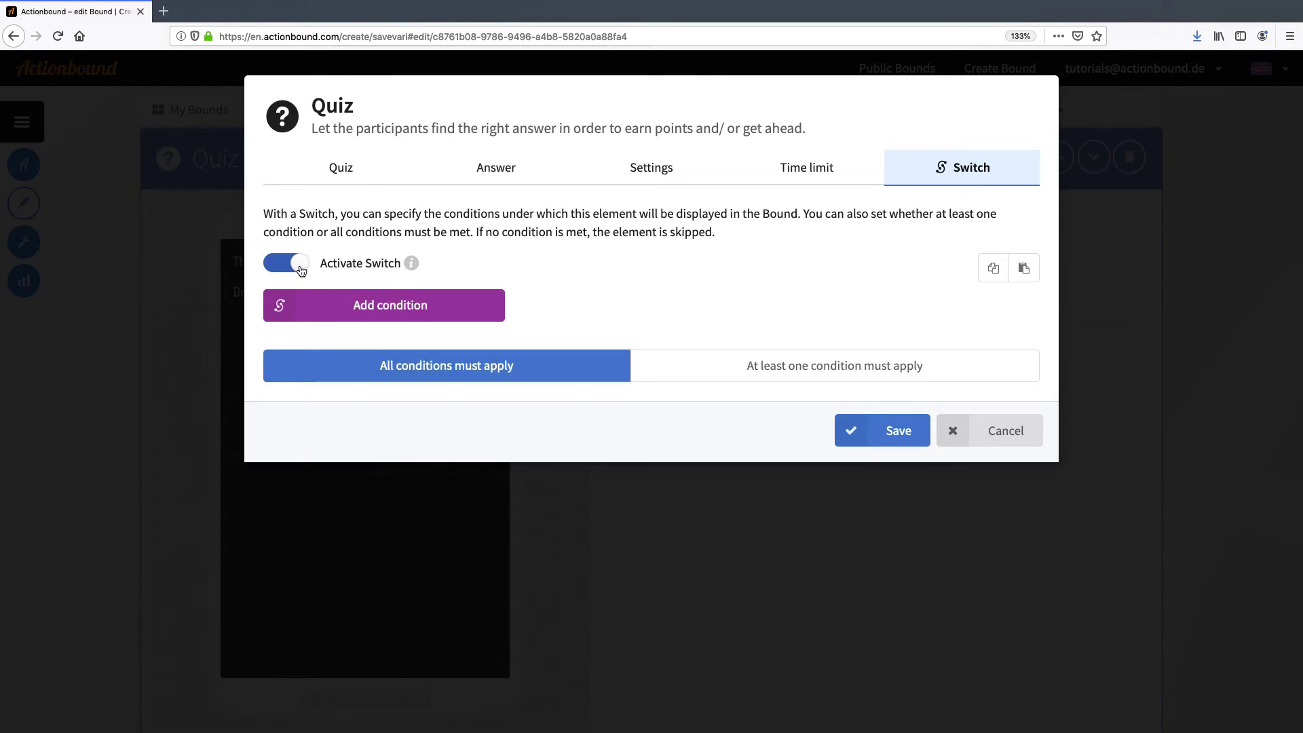
left_click(465, 313)
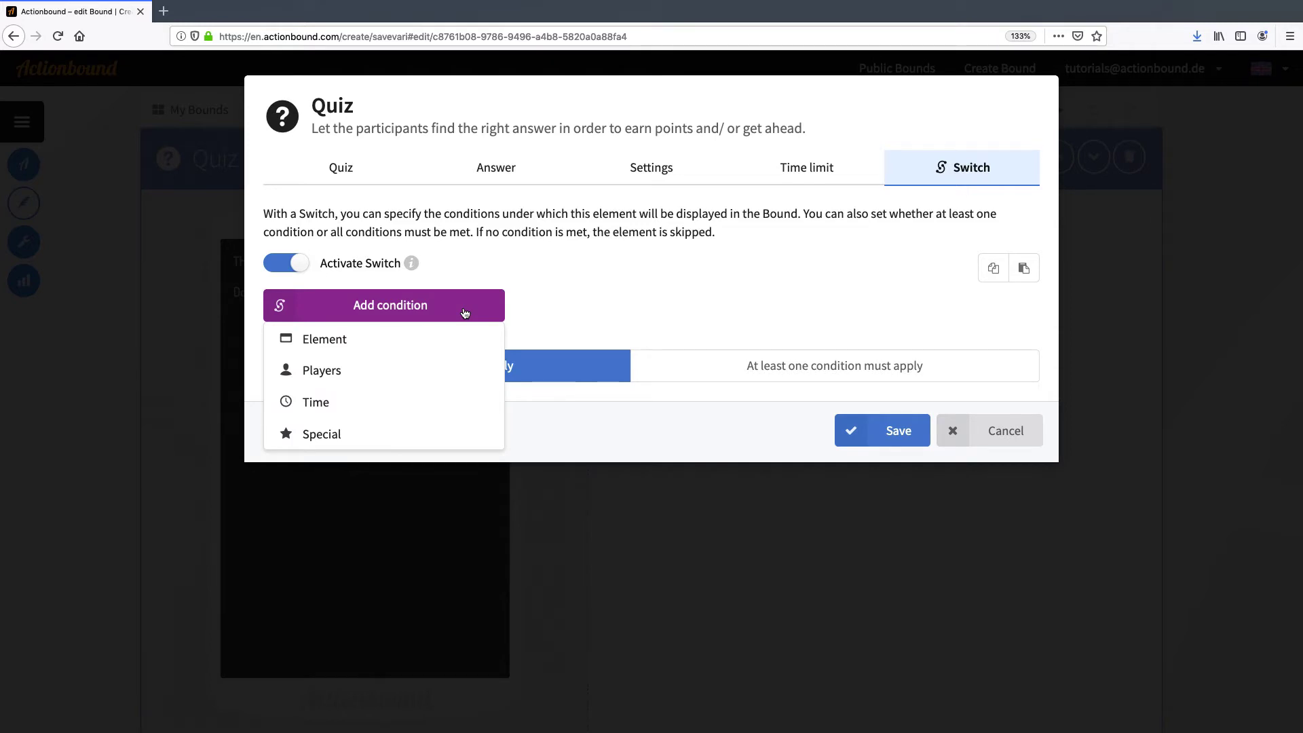
left_click(457, 337)
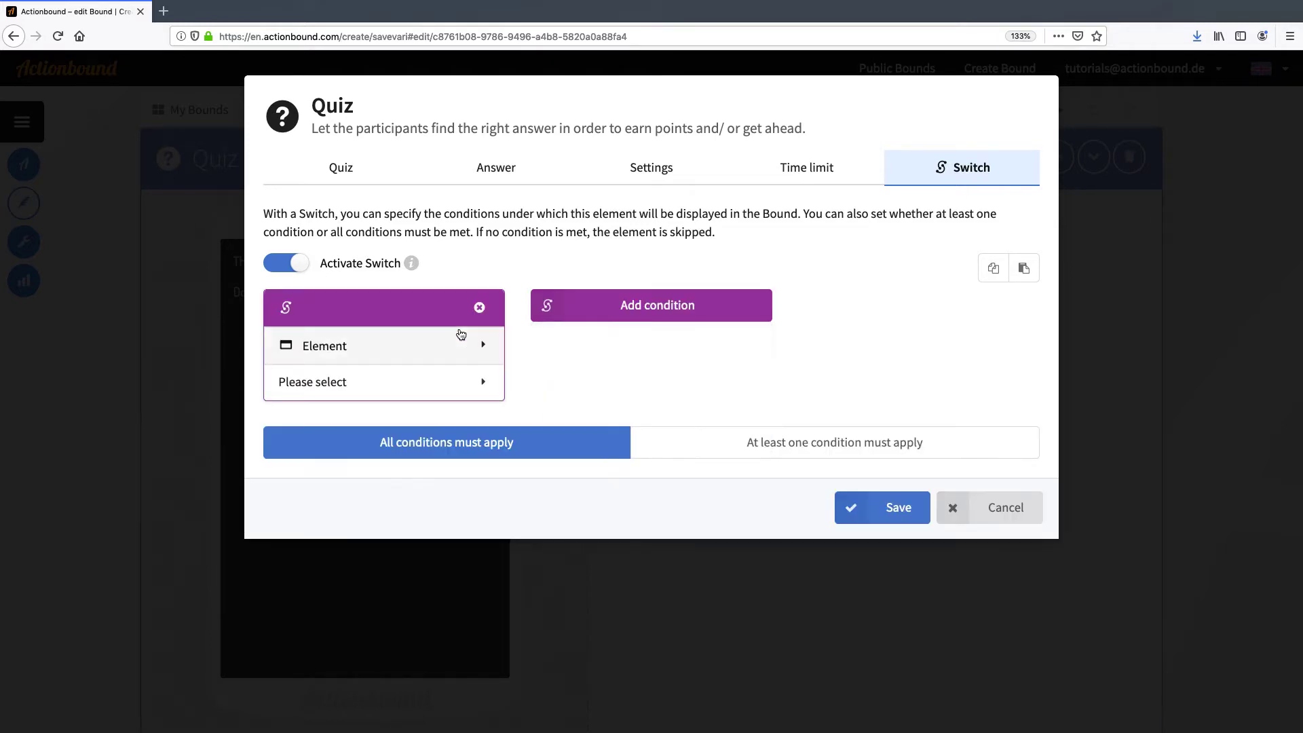
left_click(471, 391)
scroll(641, 460, "down", 2)
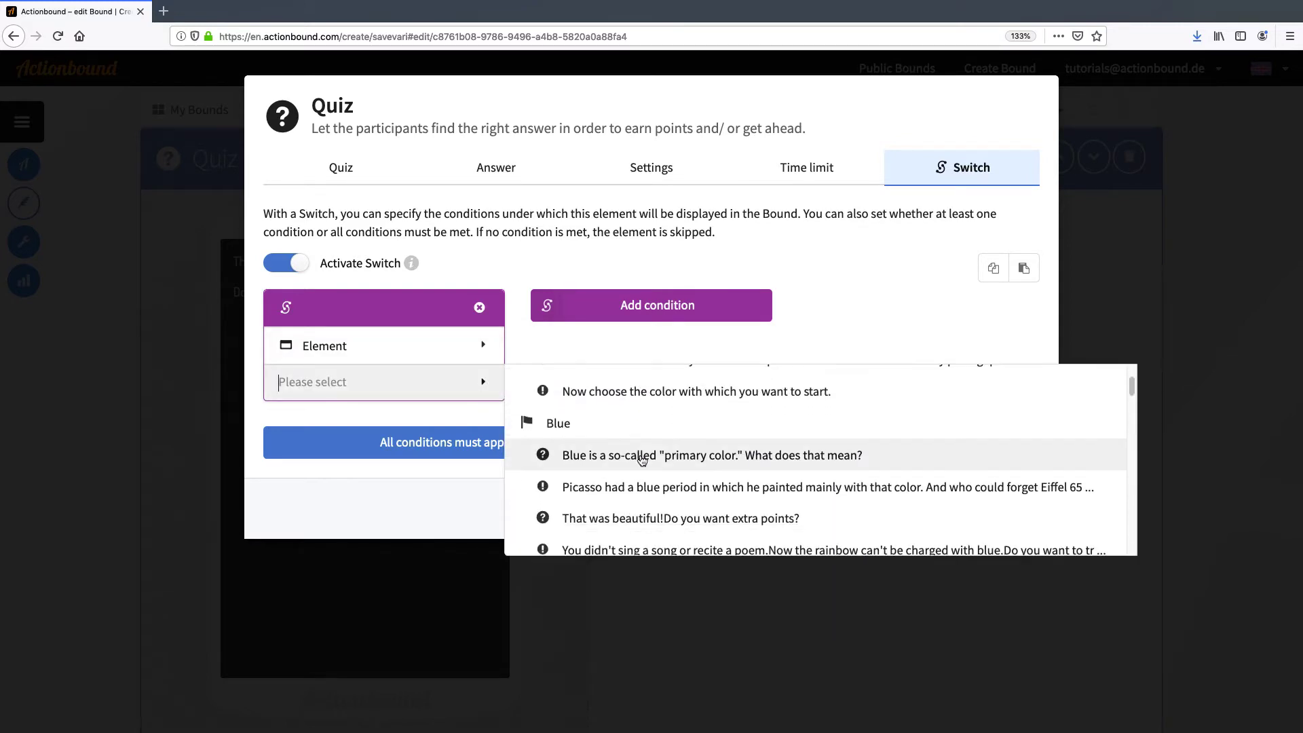
scroll(641, 458, "down", 2)
left_click(630, 439)
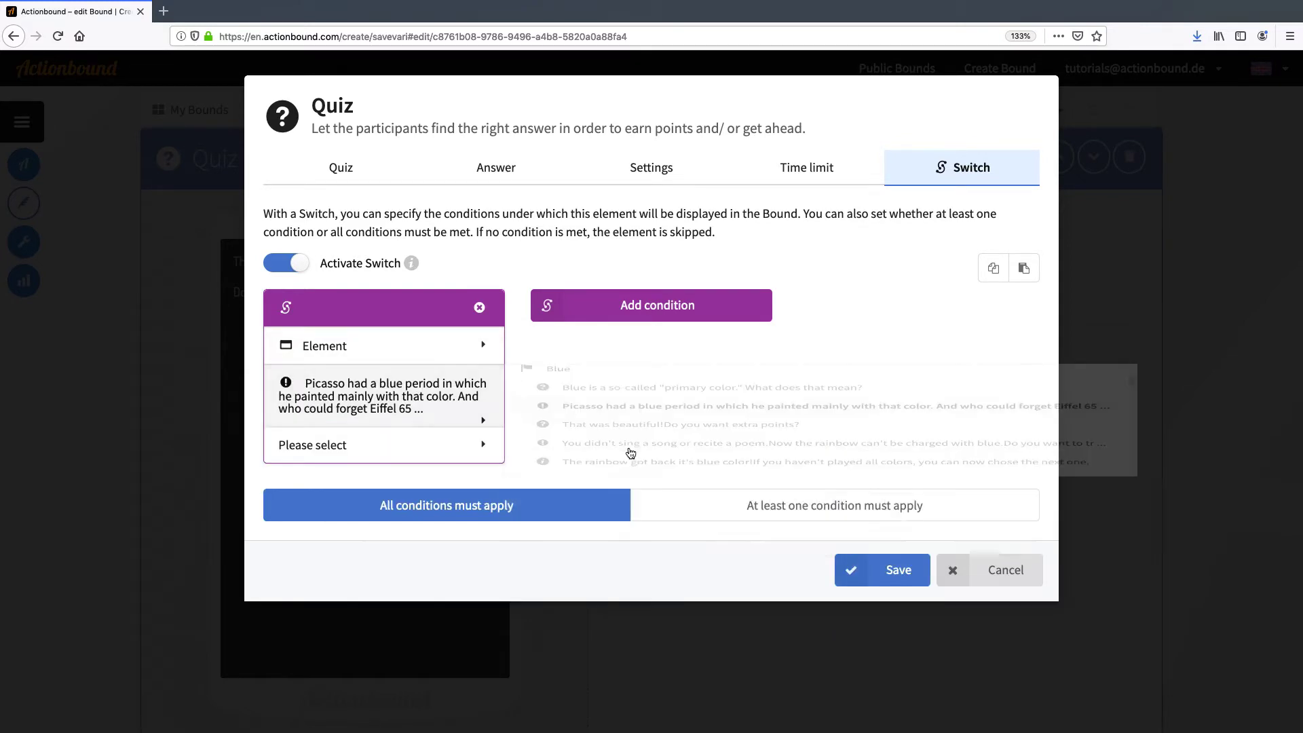
Require more than 0 delivered solutions for that mission and save the switch.
left_click(458, 452)
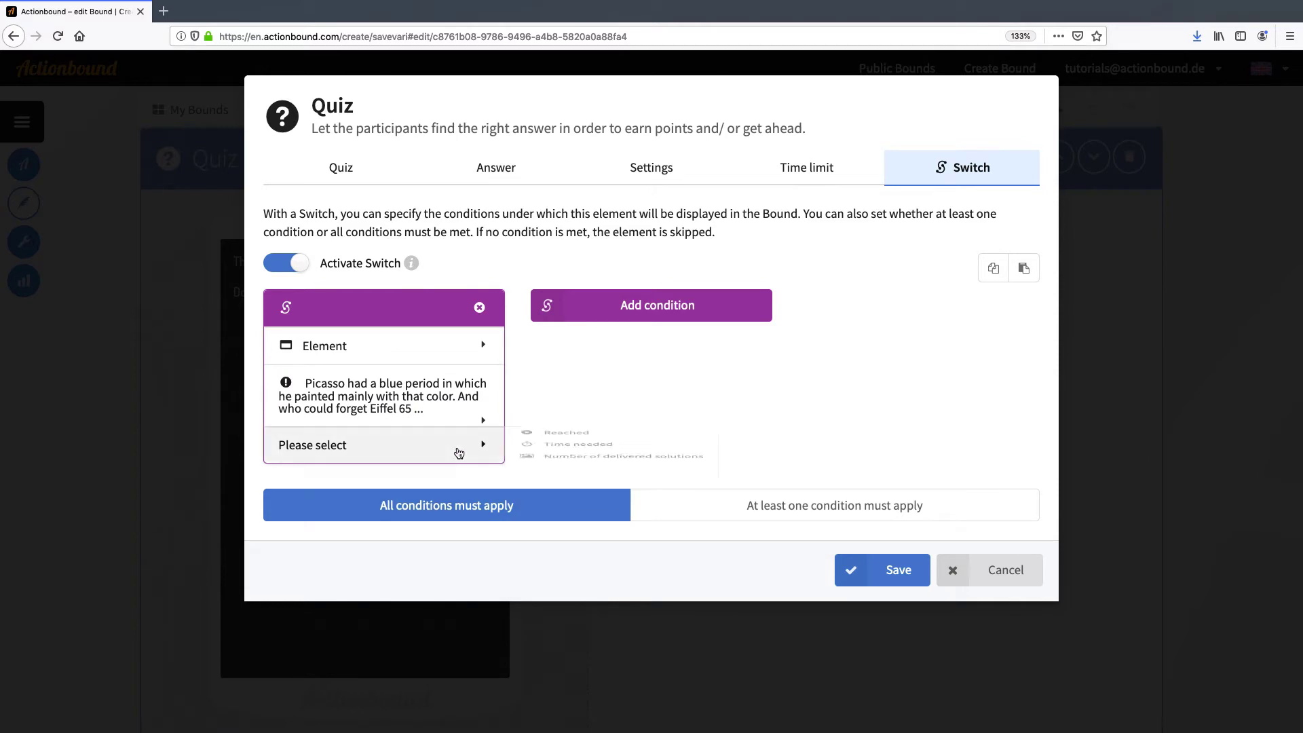
left_click(596, 508)
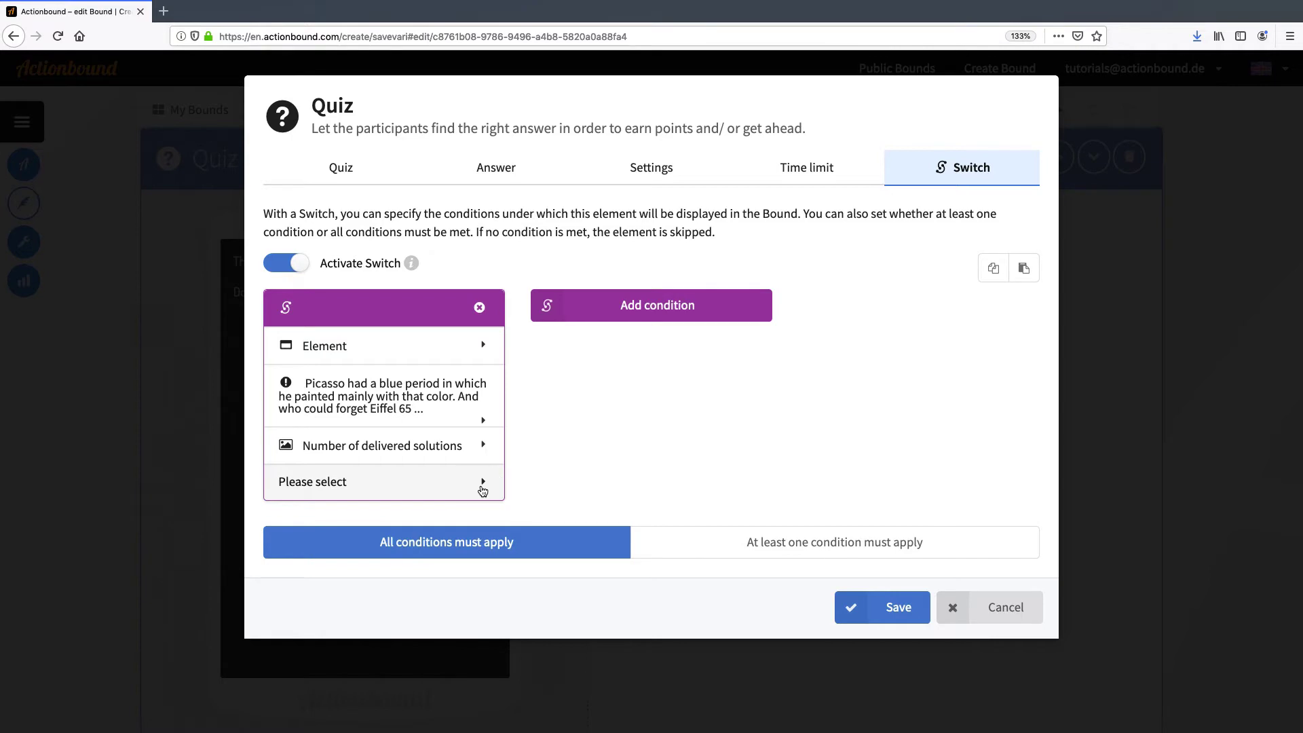
left_click(482, 483)
left_click(536, 480)
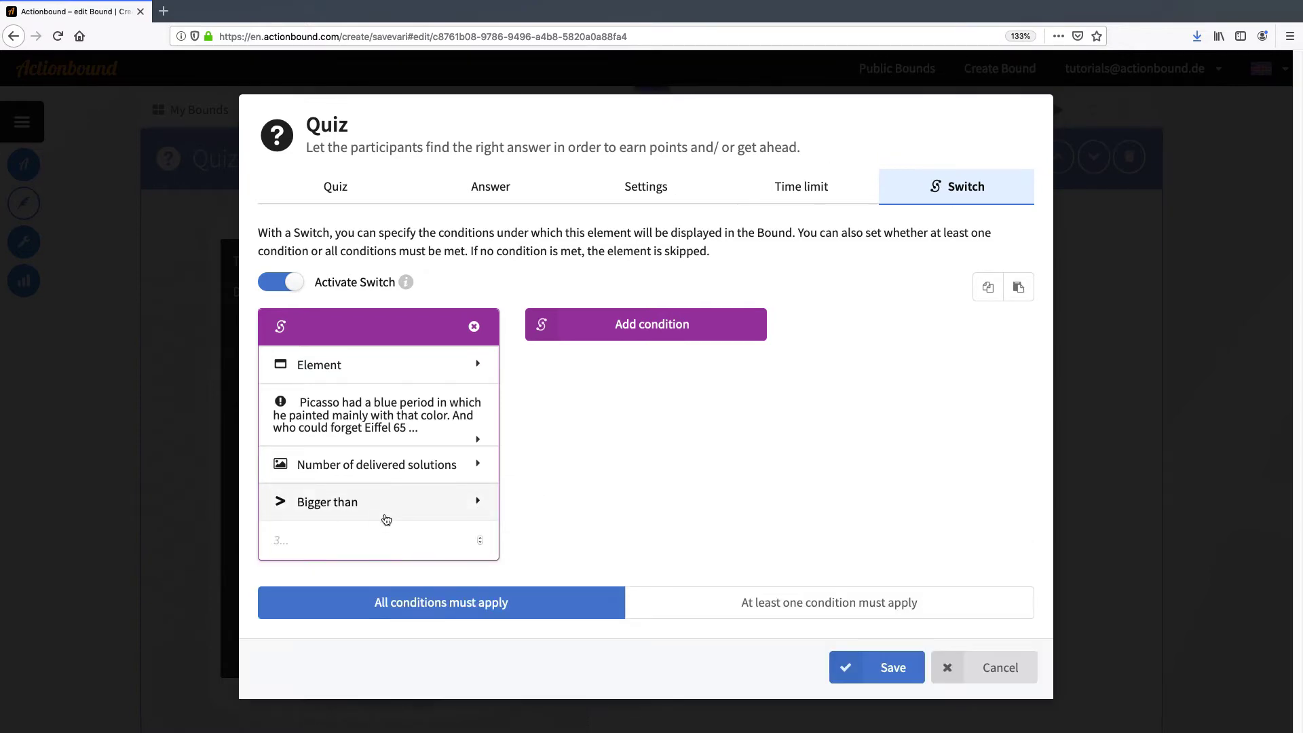
type("0")
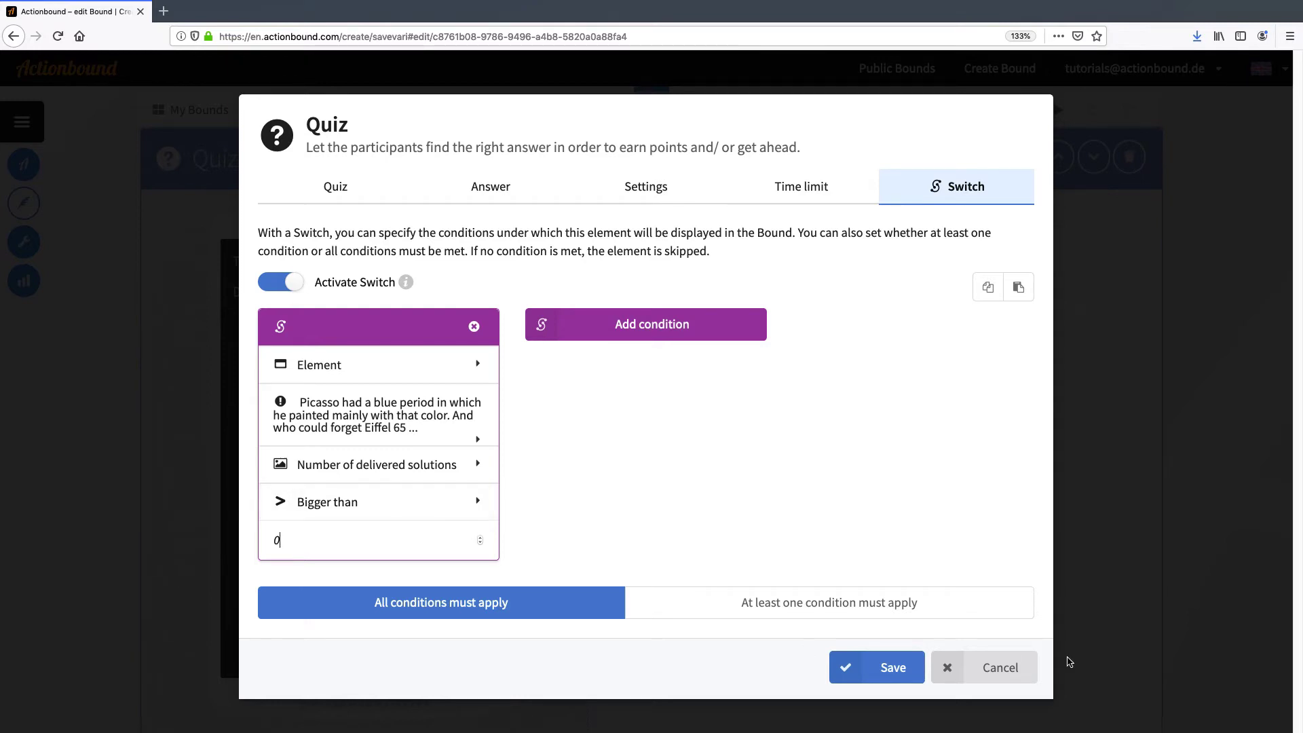
left_click(882, 667)
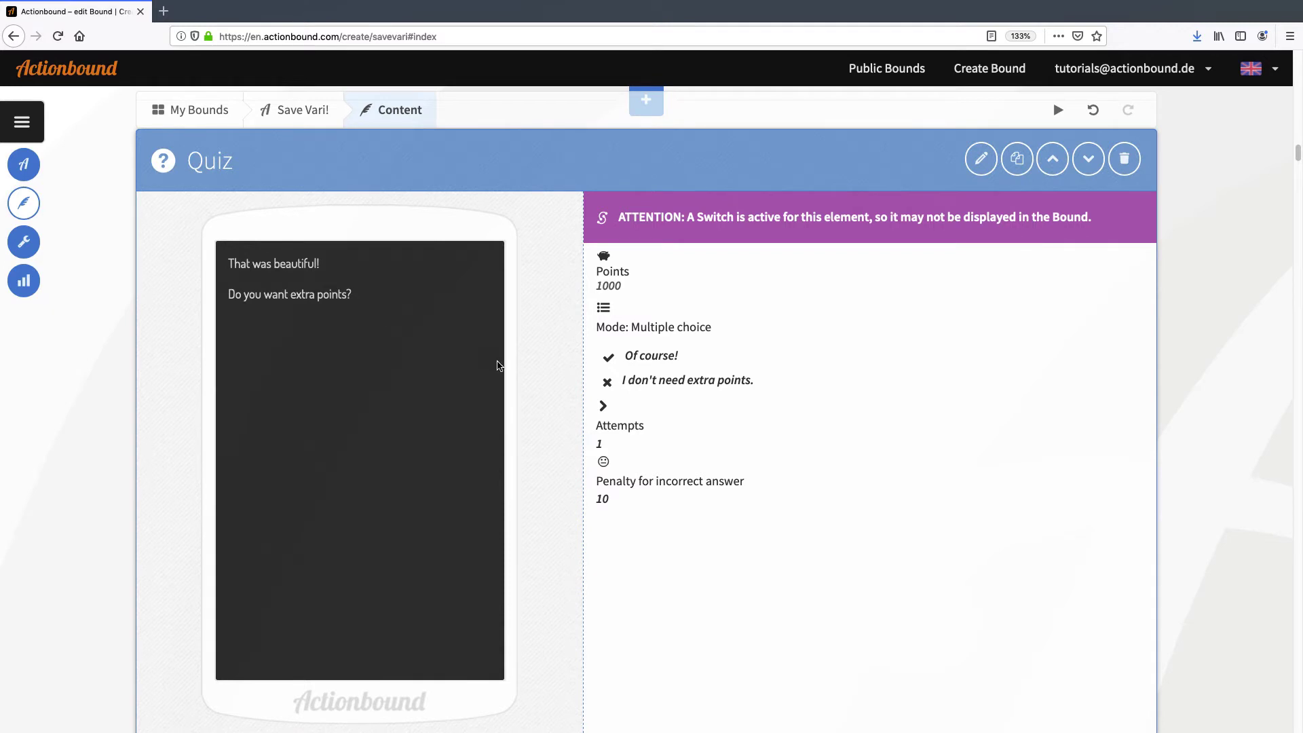
Open the try-again singing mission, activate its switch, and add a Picasso mission element condition.
scroll(499, 364, "down", 2)
scroll(498, 366, "down", 8)
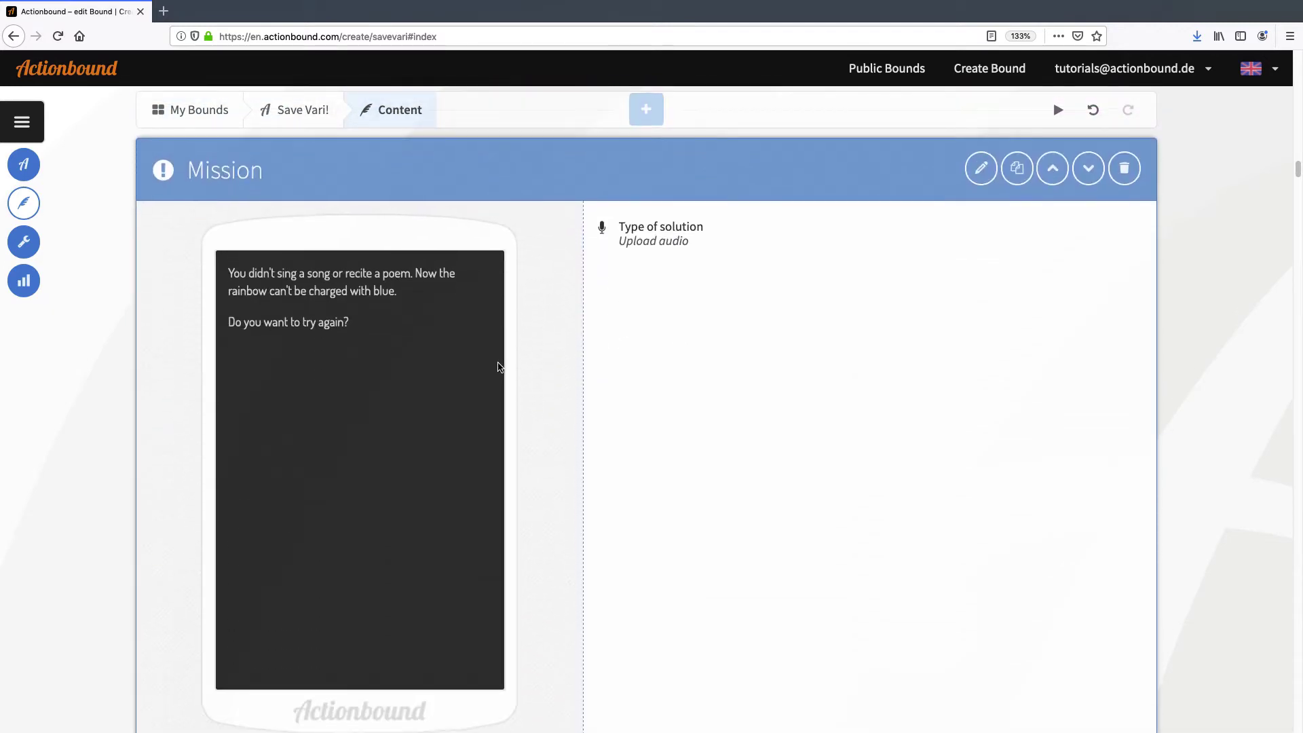
scroll(500, 367, "up", 1)
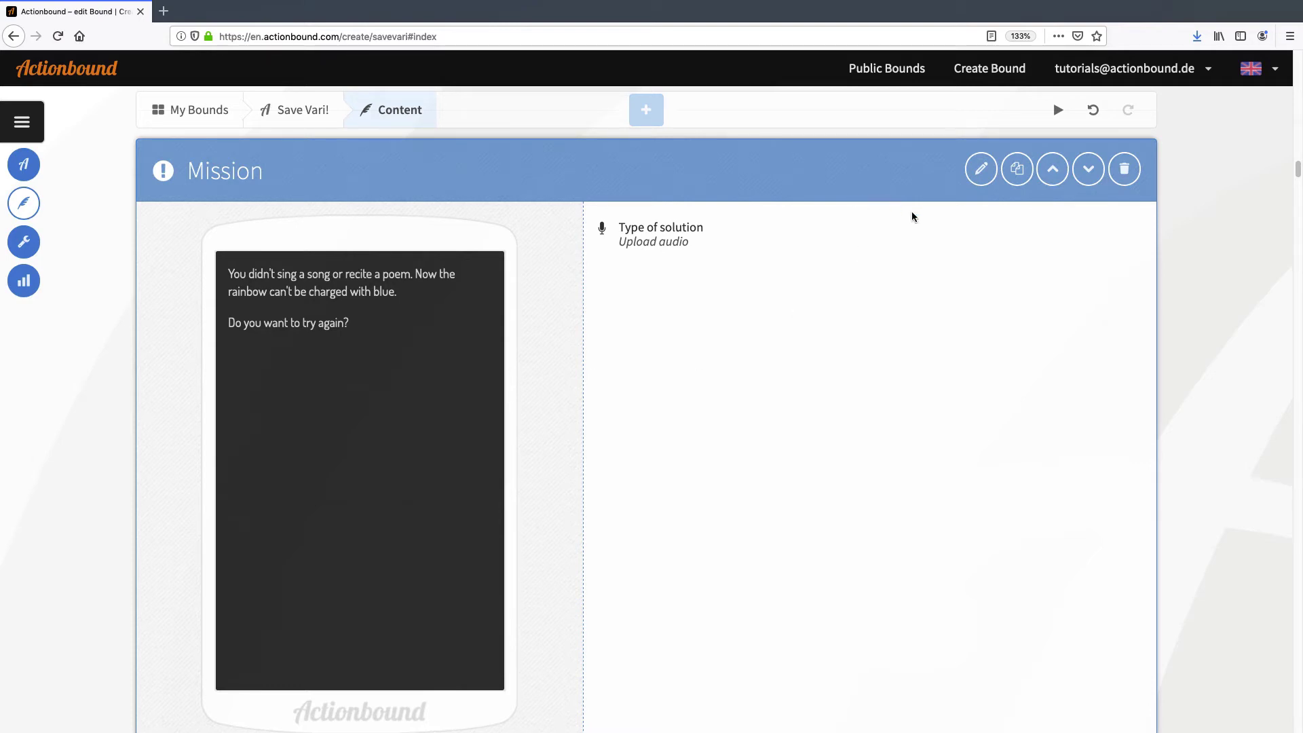
left_click(981, 169)
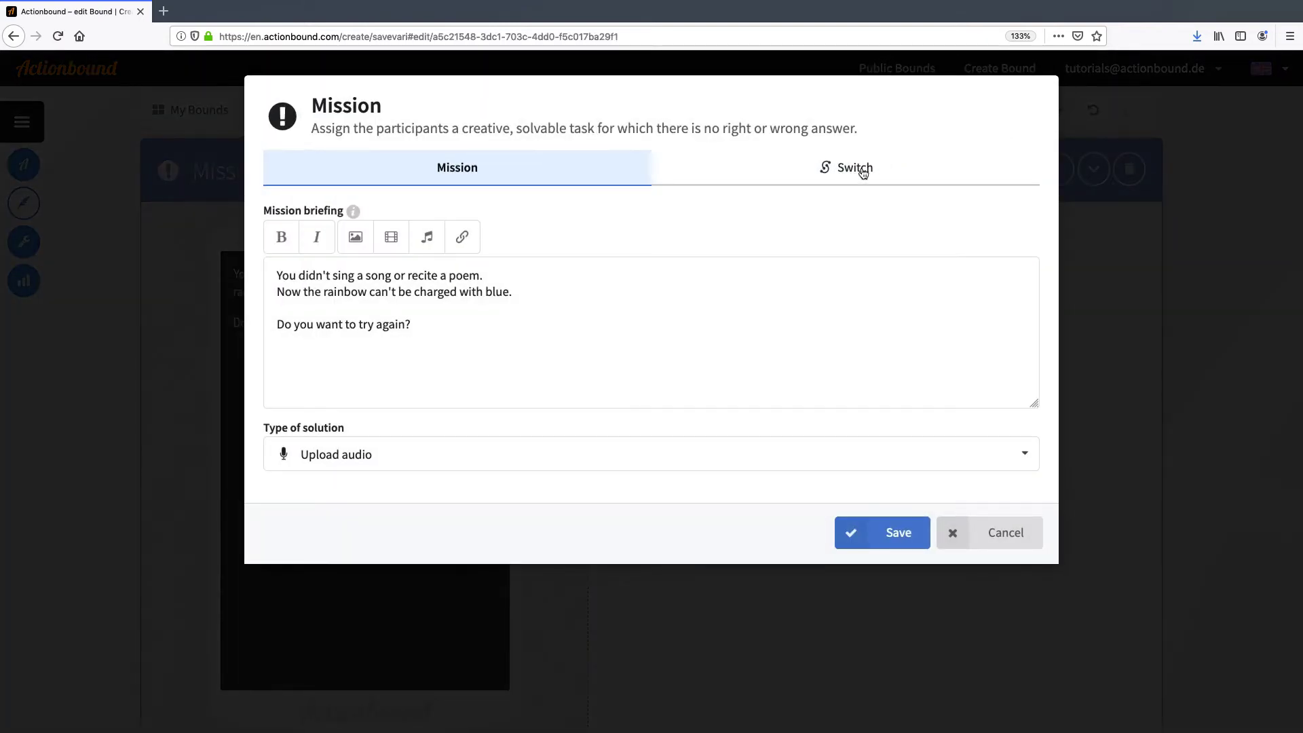
left_click(858, 168)
left_click(304, 274)
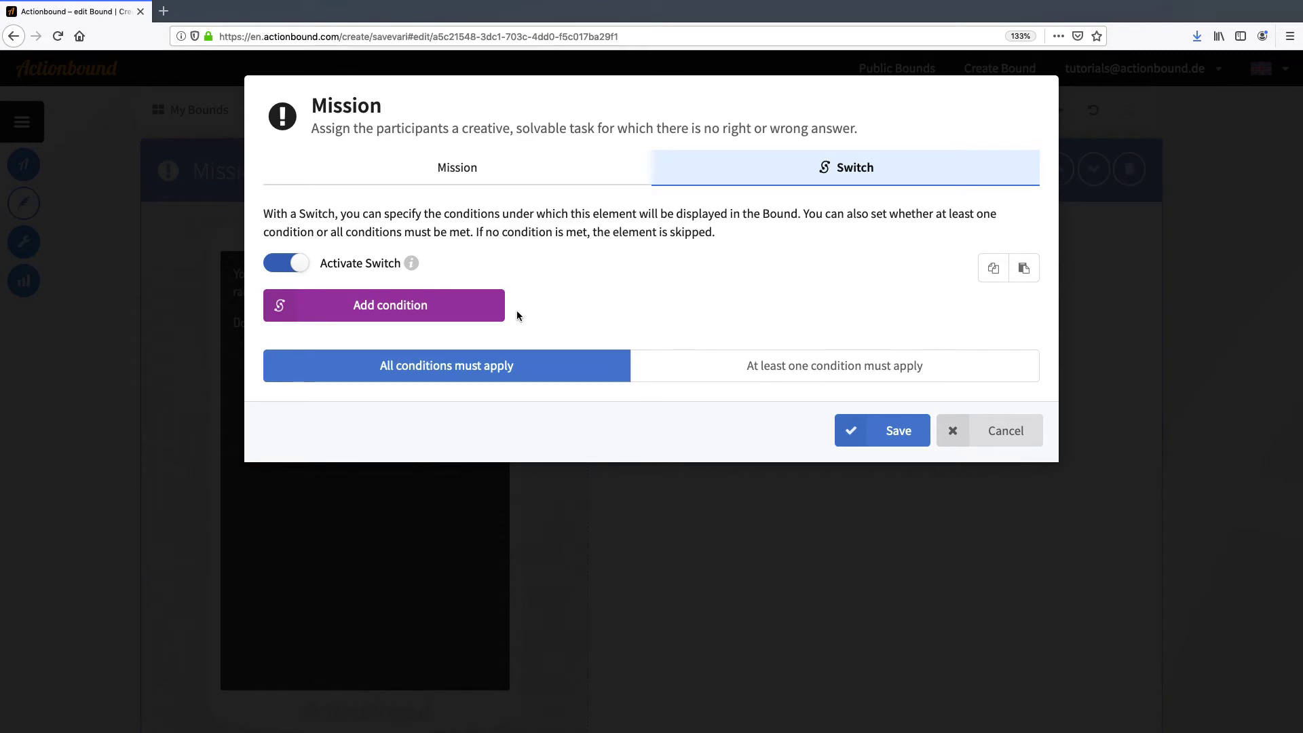
left_click(468, 308)
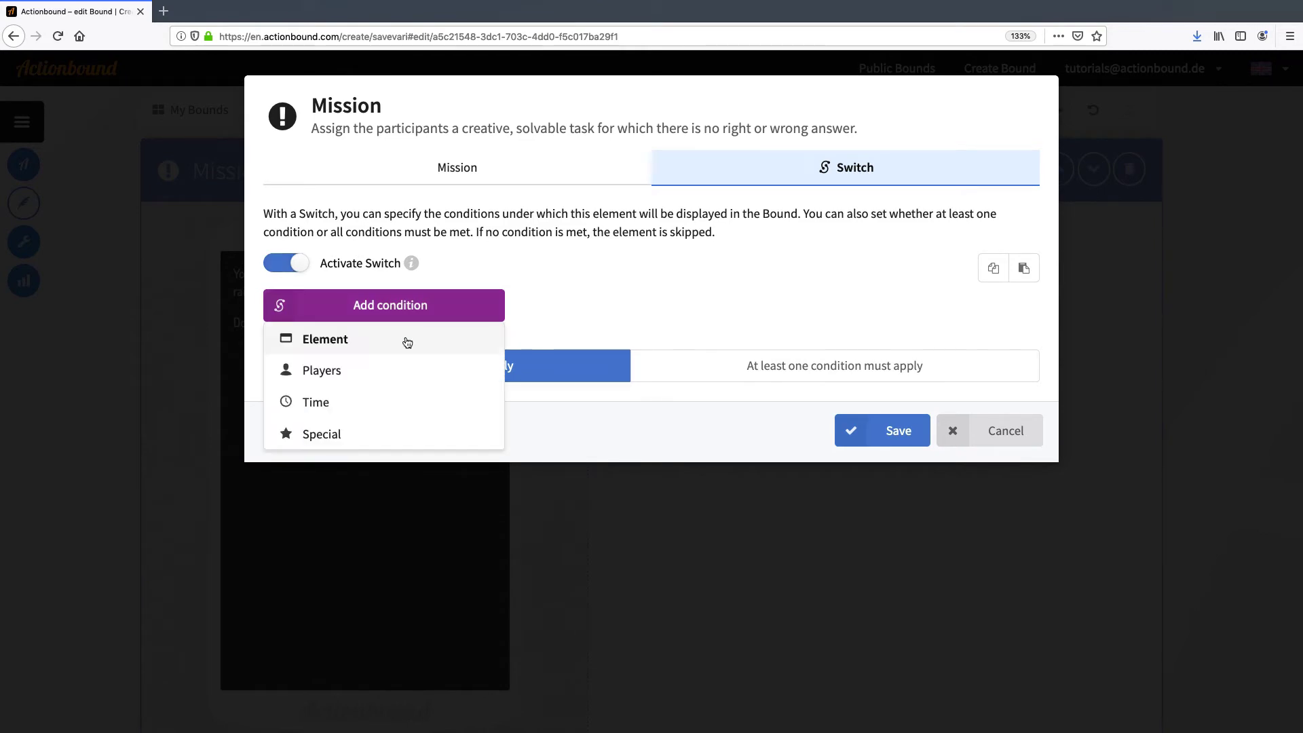
left_click(407, 341)
left_click(430, 381)
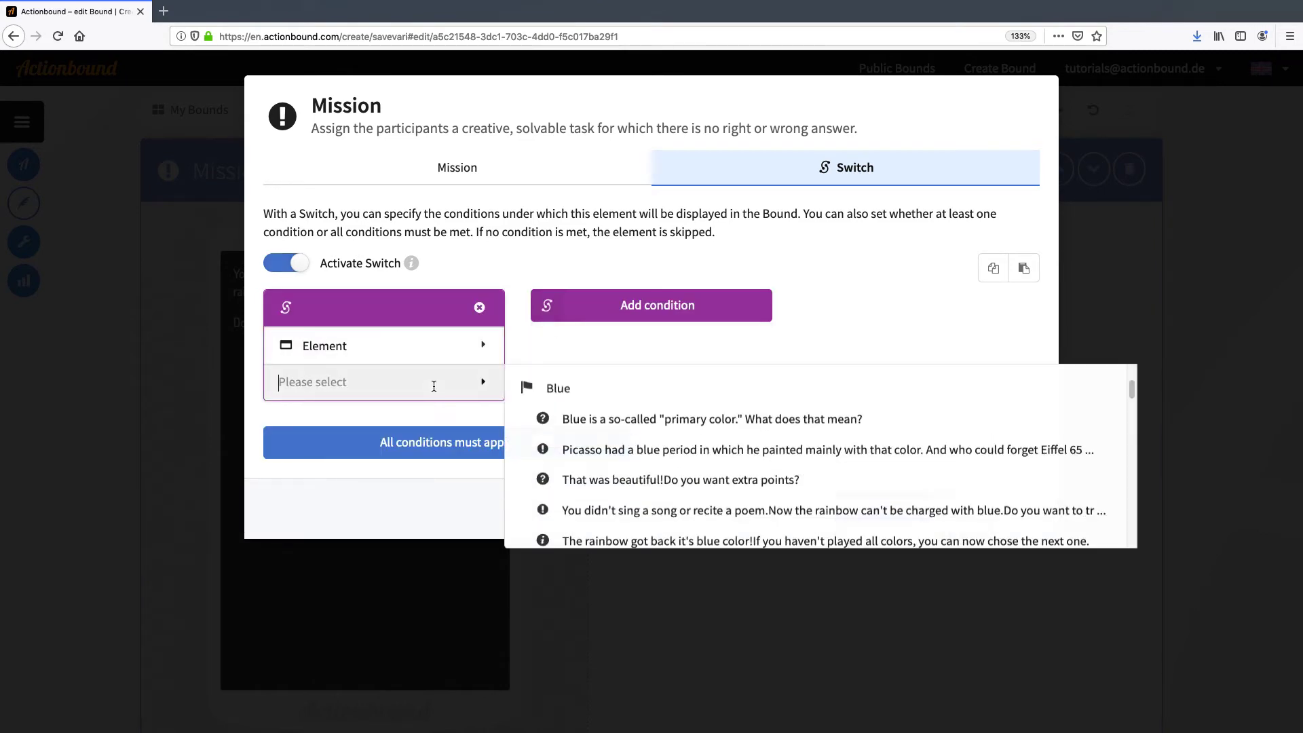
left_click(622, 454)
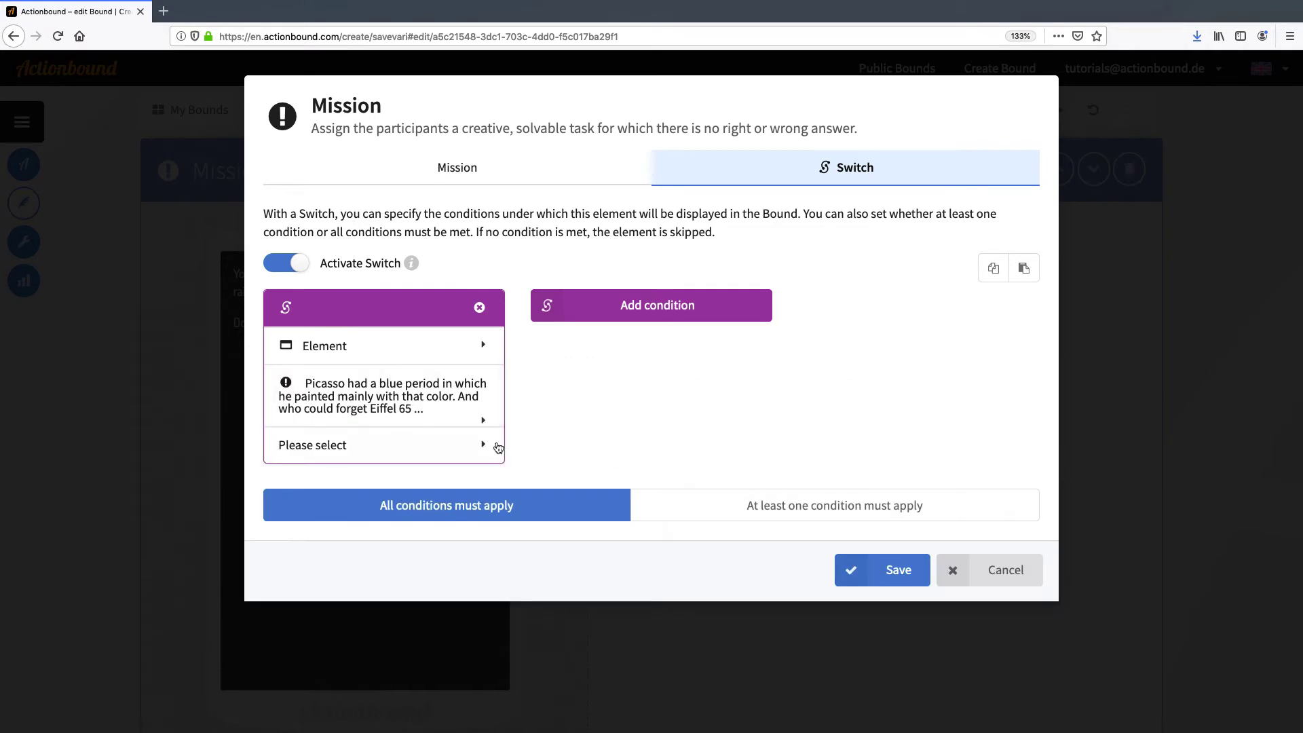
Require fewer than 1 delivered solution for the Picasso mission and save the switch.
left_click(488, 449)
left_click(602, 518)
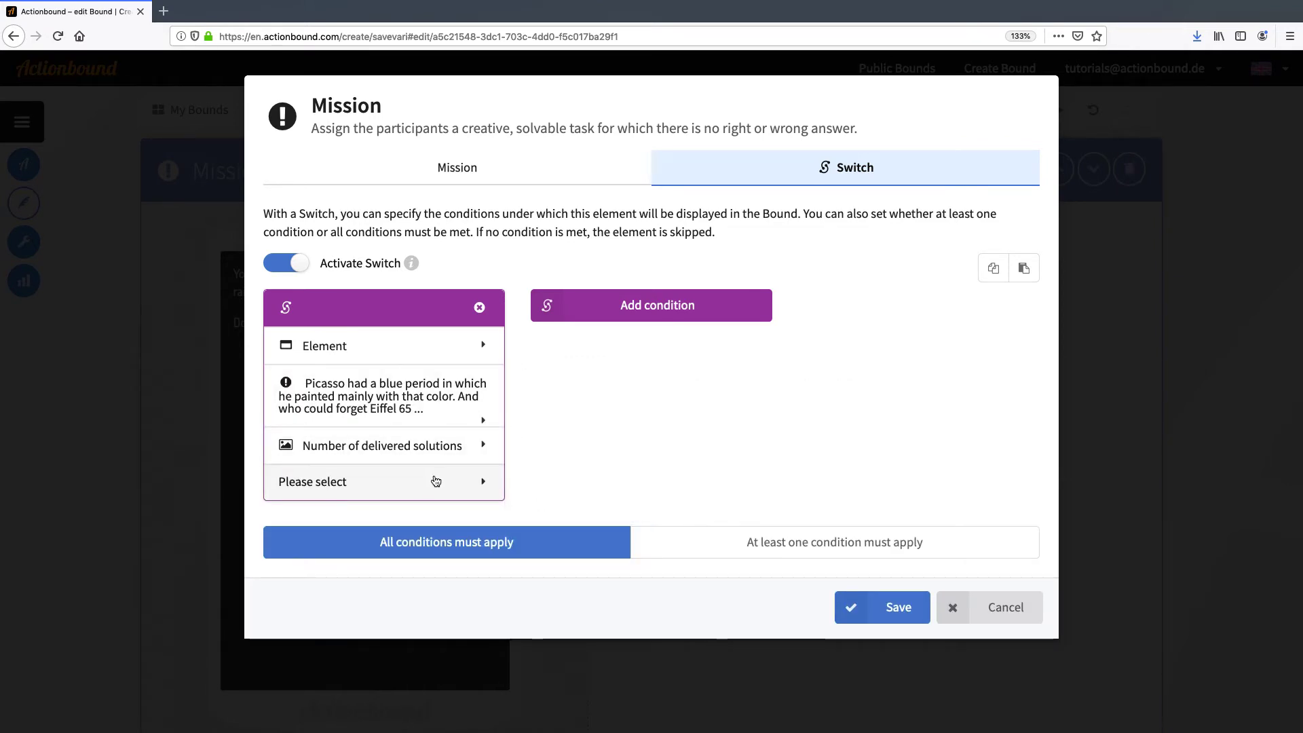
left_click(441, 484)
left_click(569, 512)
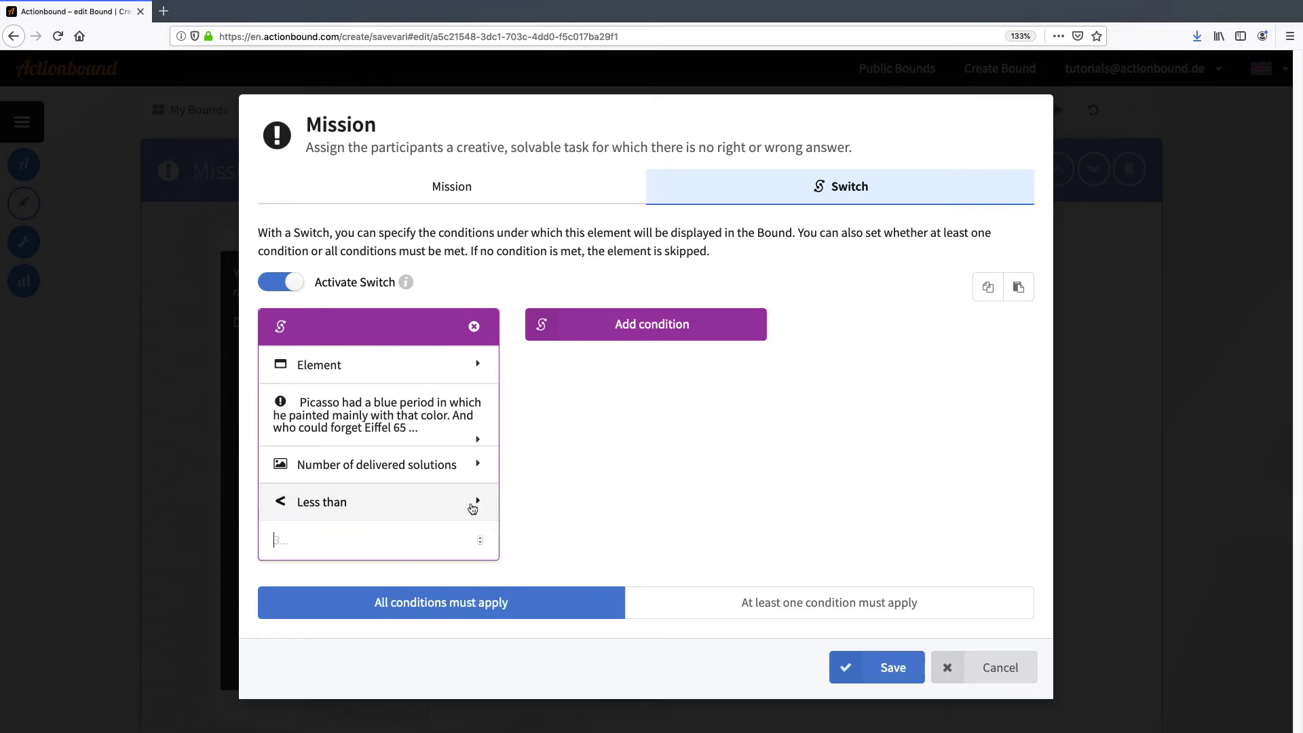
type("1")
left_click(839, 673)
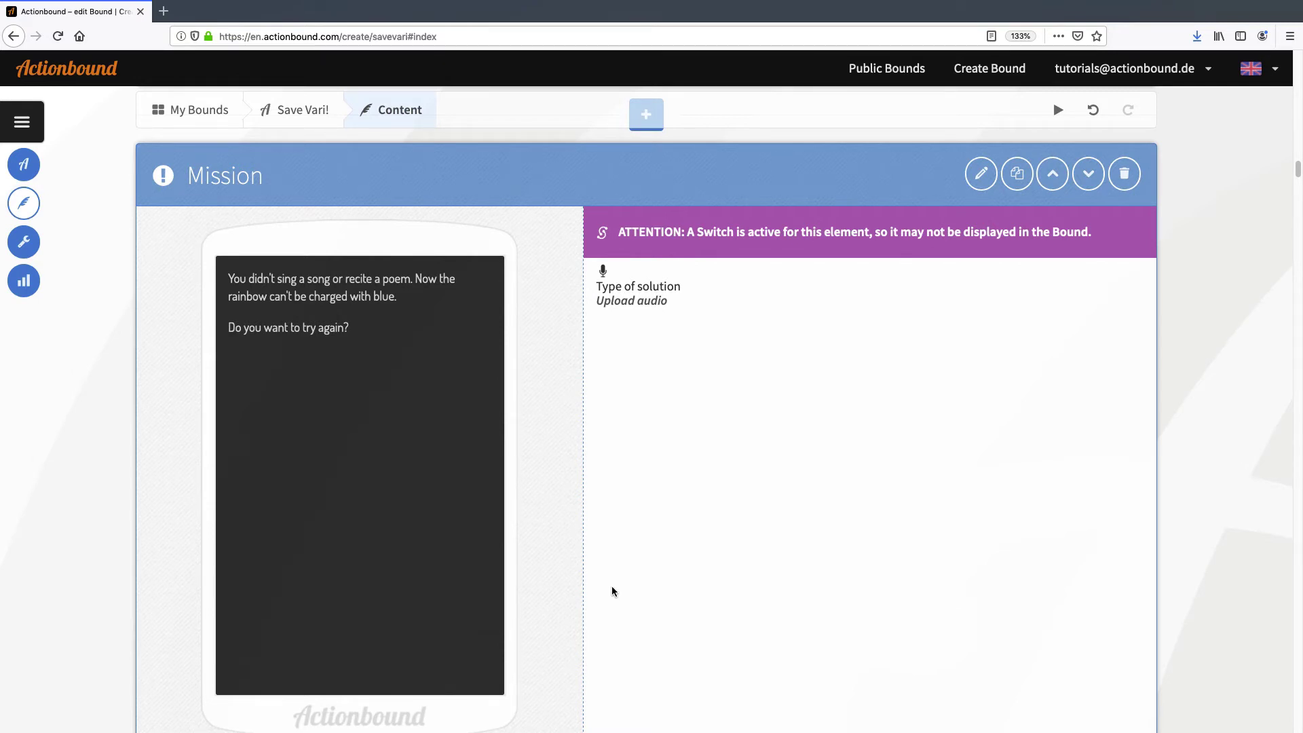
Scroll down and open the 'The rainbow got back it's blue color!' Information screen for editing.
scroll(664, 631, "down", 10)
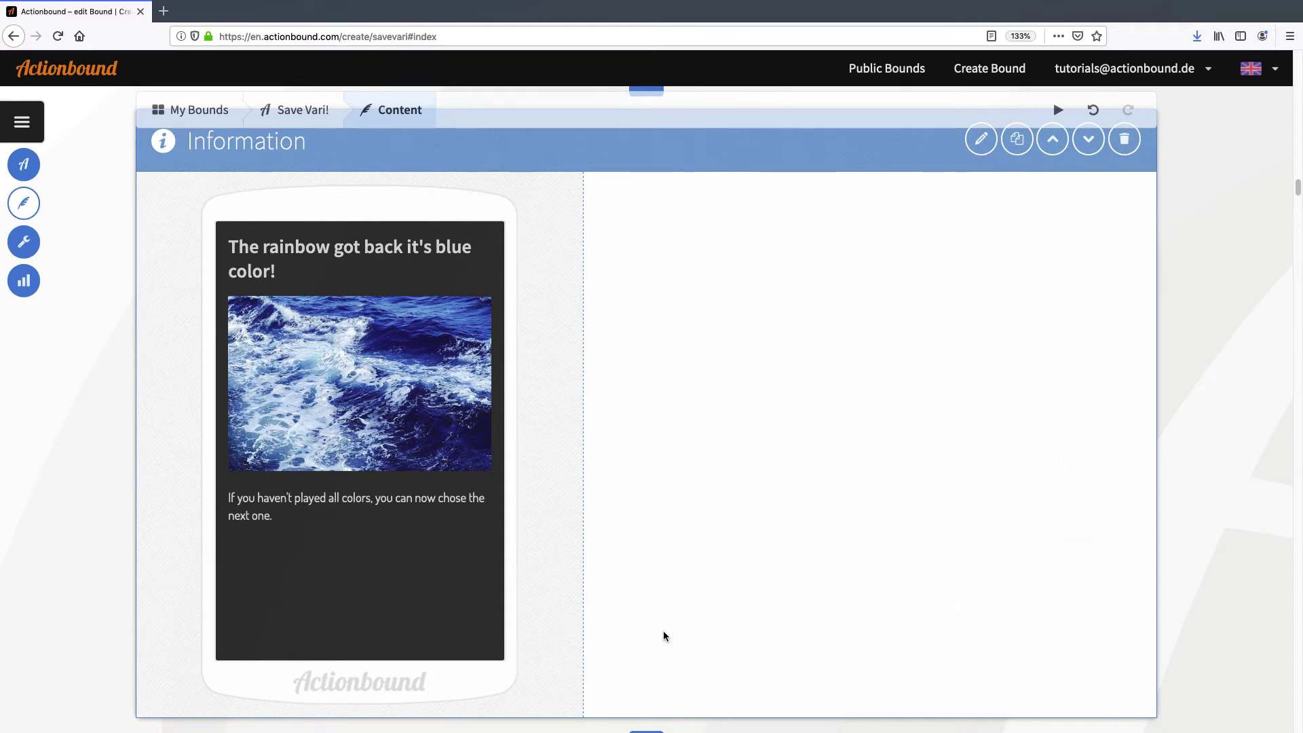
left_click(981, 139)
Activate the screen's switch with a condition: Picasso mission has more than 0 delivered solutions.
left_click(901, 171)
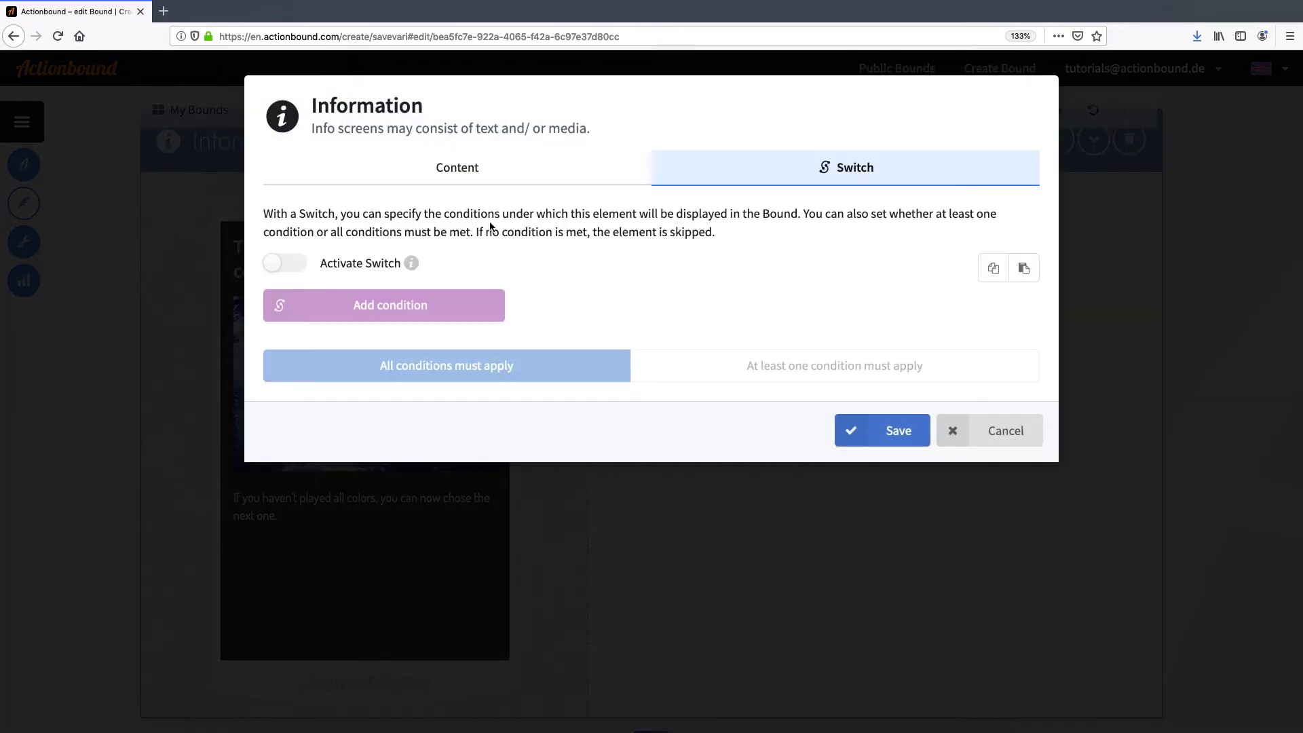
left_click(296, 266)
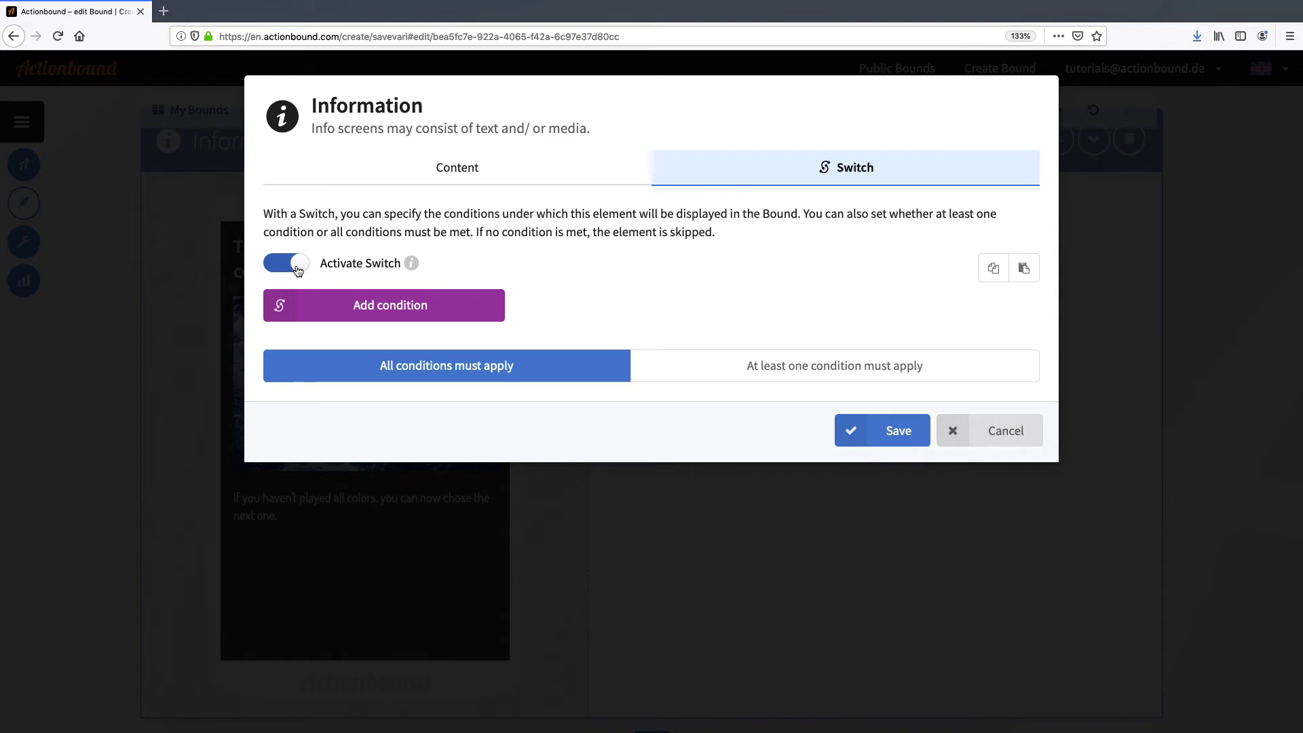
left_click(427, 305)
left_click(413, 346)
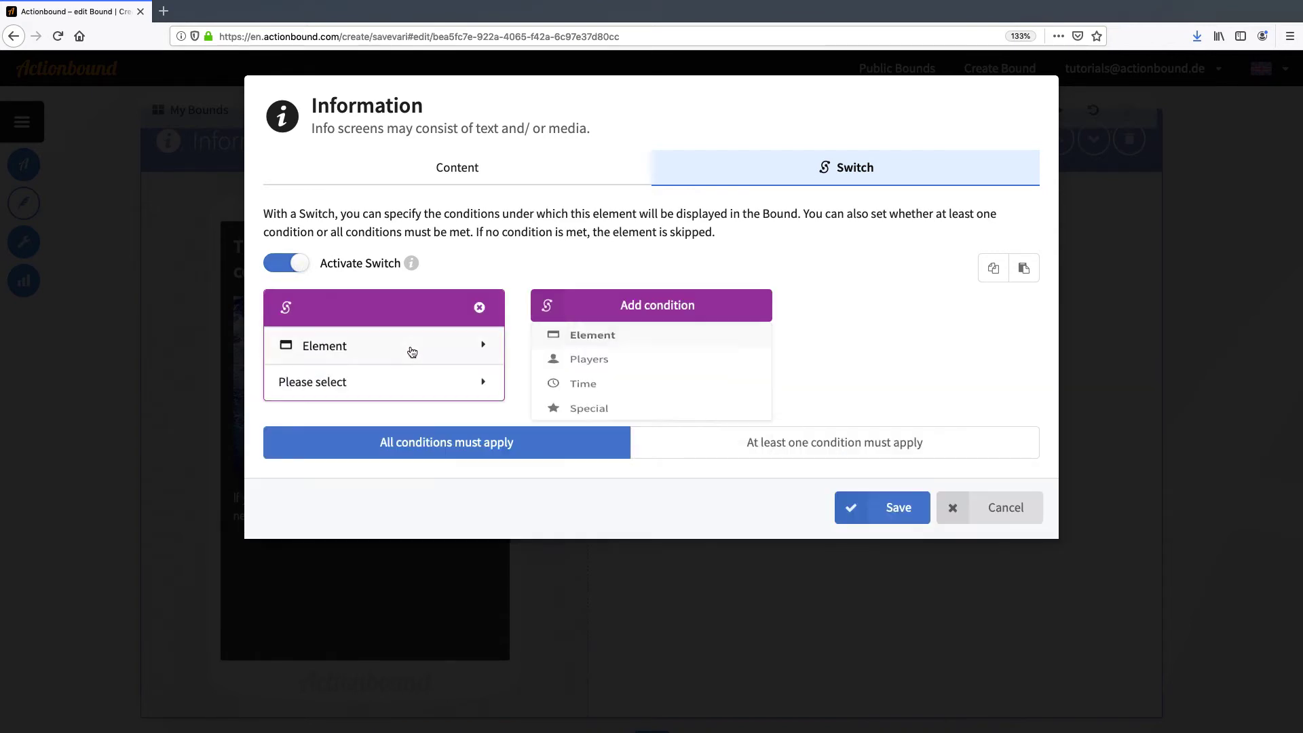
left_click(405, 379)
left_click(567, 453)
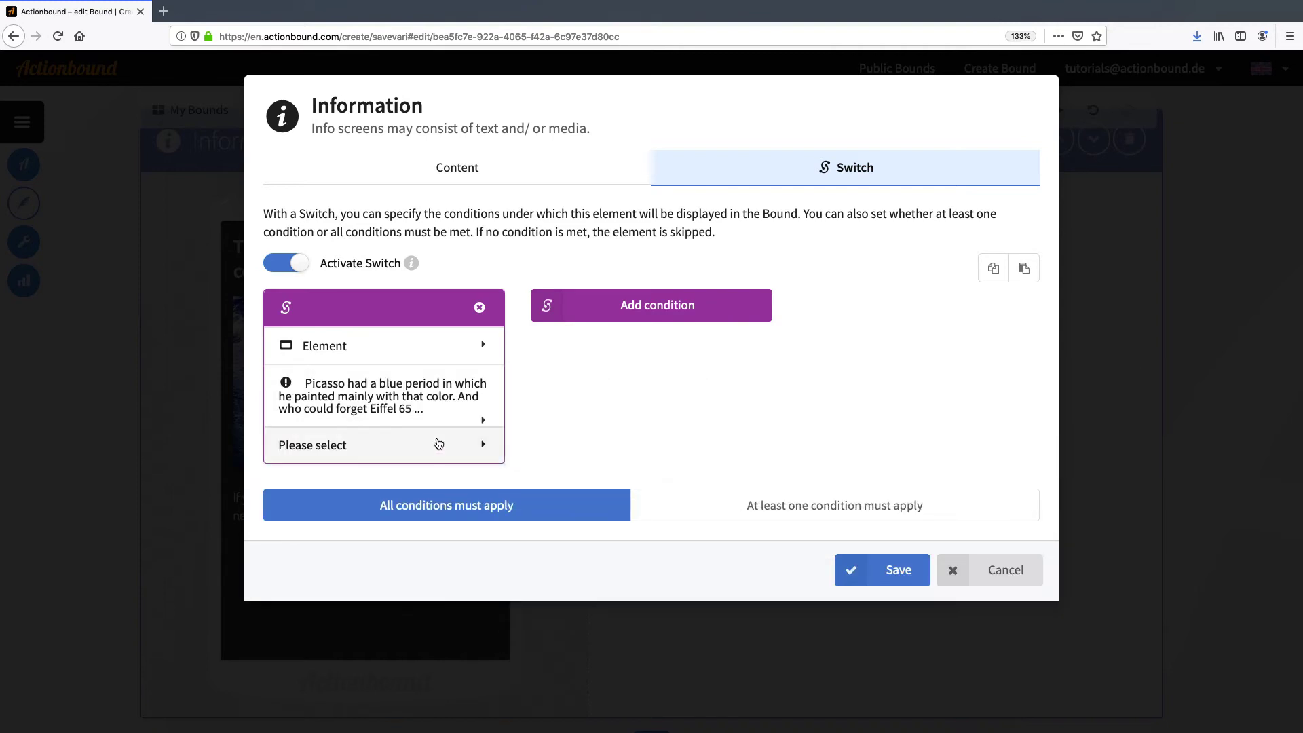
left_click(437, 445)
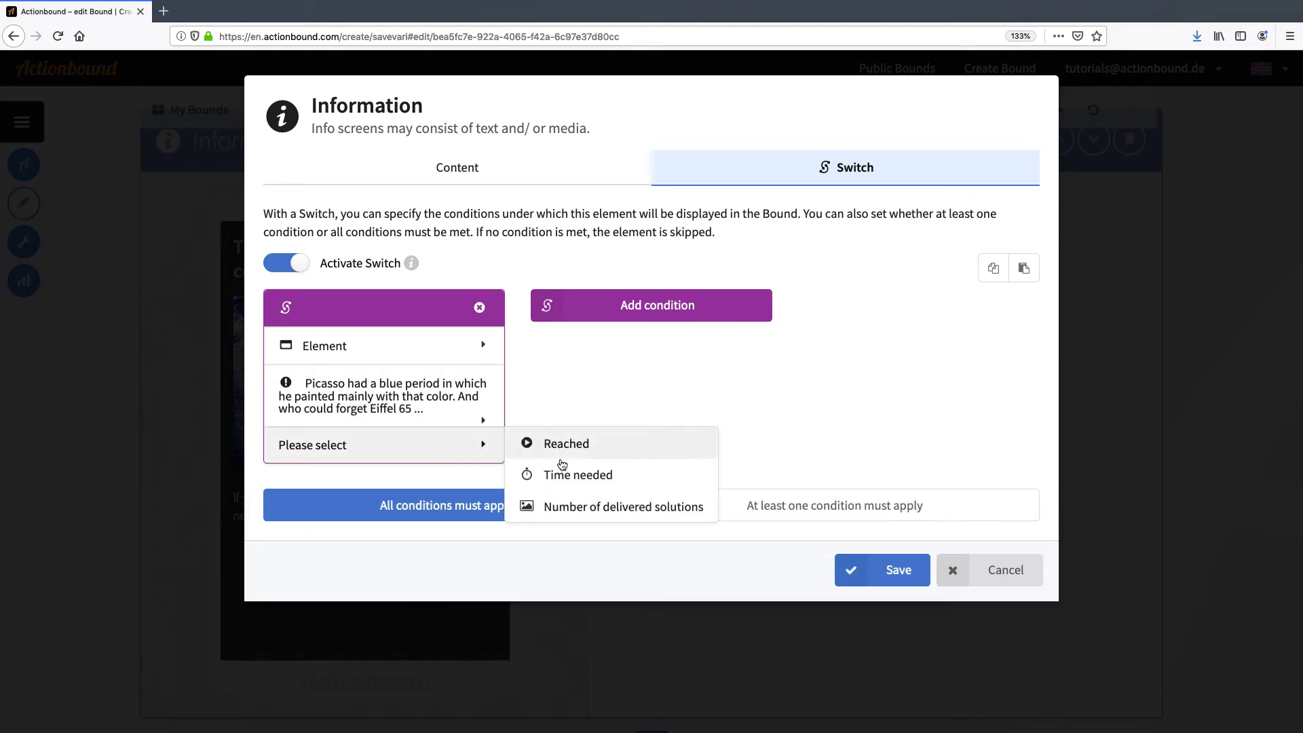
left_click(583, 506)
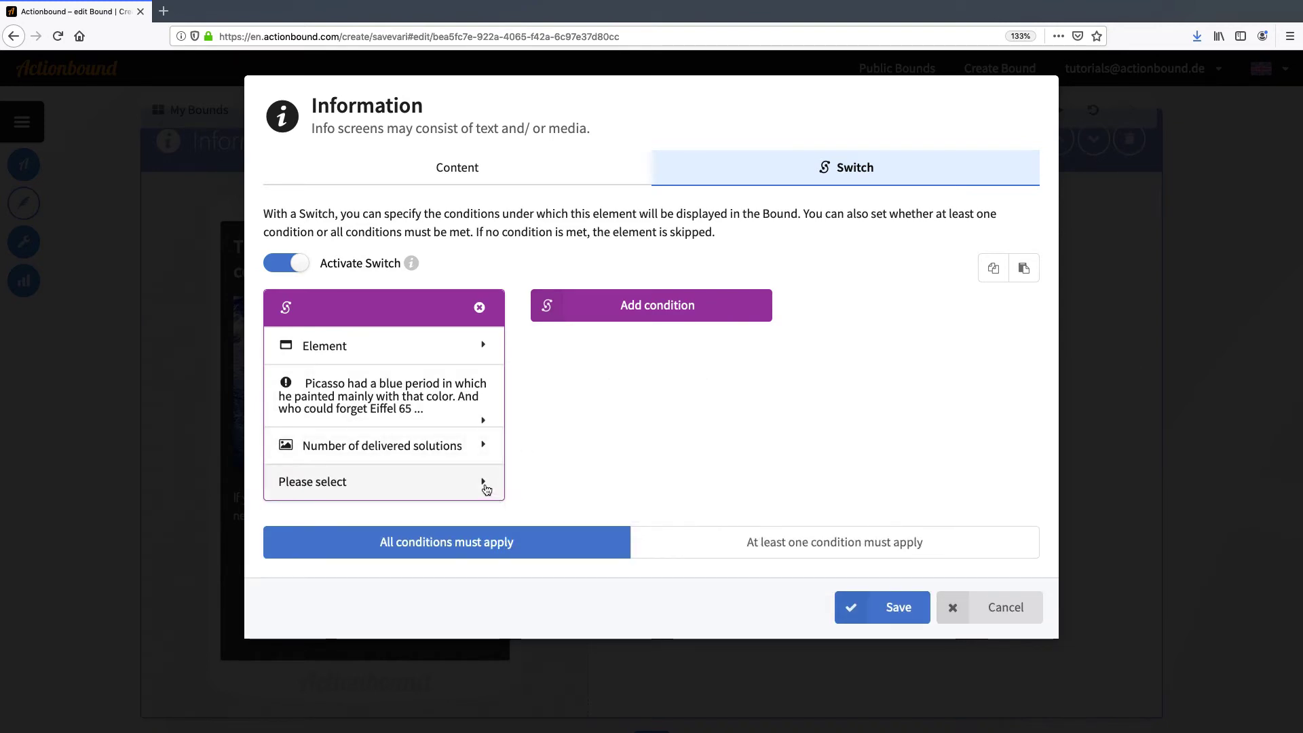
left_click(485, 487)
left_click(571, 489)
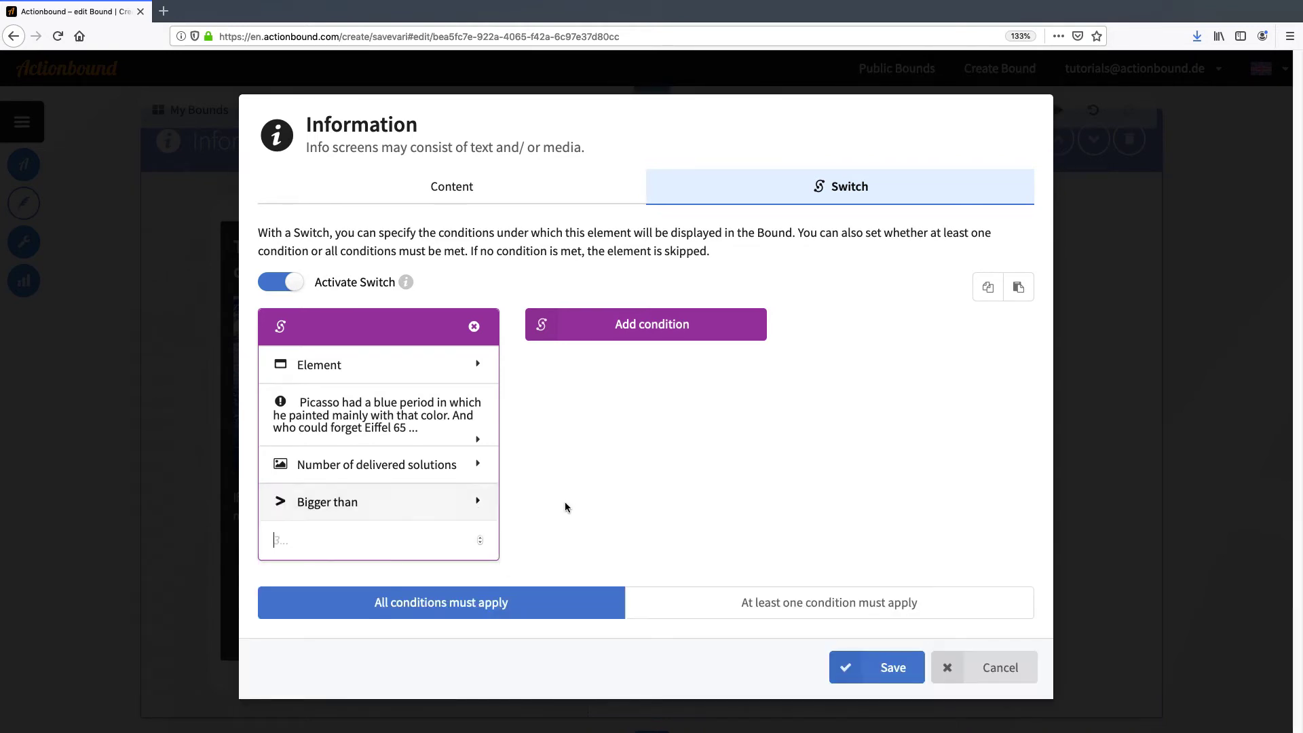
type("0")
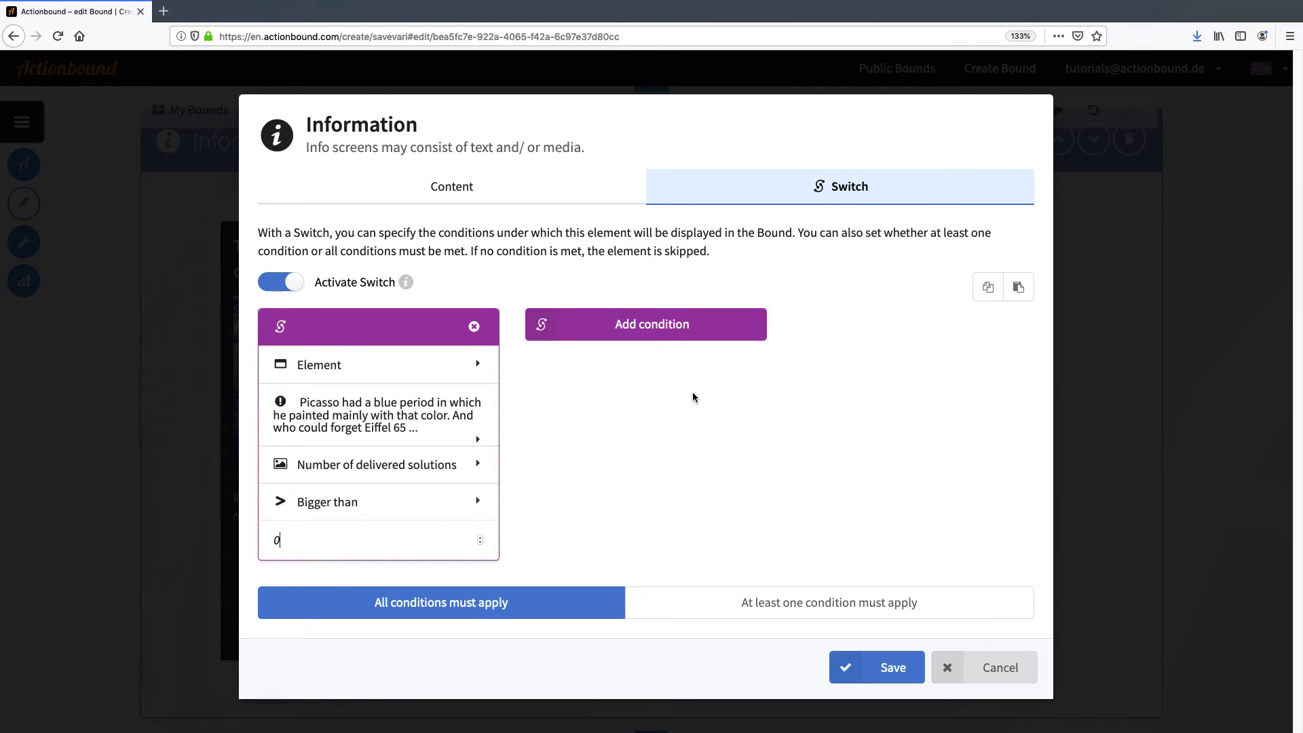
Add a singing-mission condition of more than 0 solutions, set 'At least one condition must apply', and save.
left_click(686, 334)
left_click(677, 370)
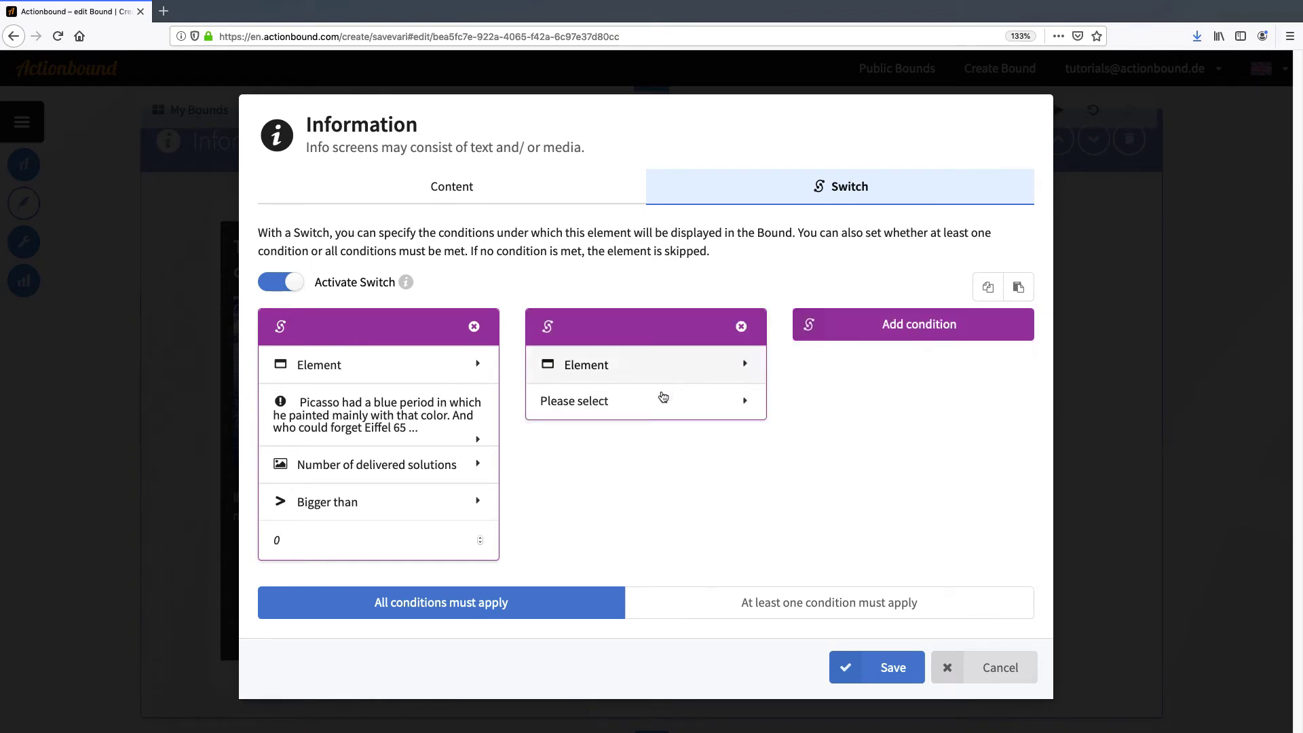
left_click(662, 399)
scroll(871, 531, "down", 2)
scroll(871, 531, "down", 4)
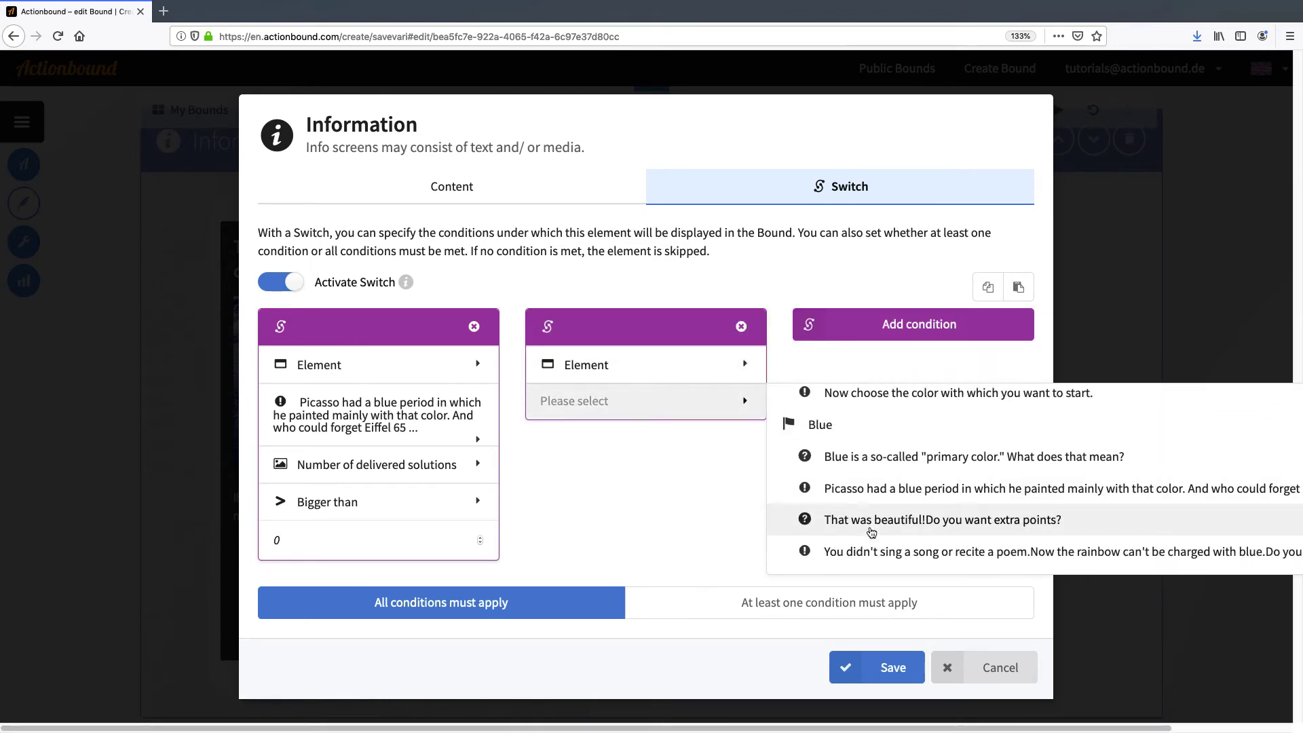
left_click(861, 506)
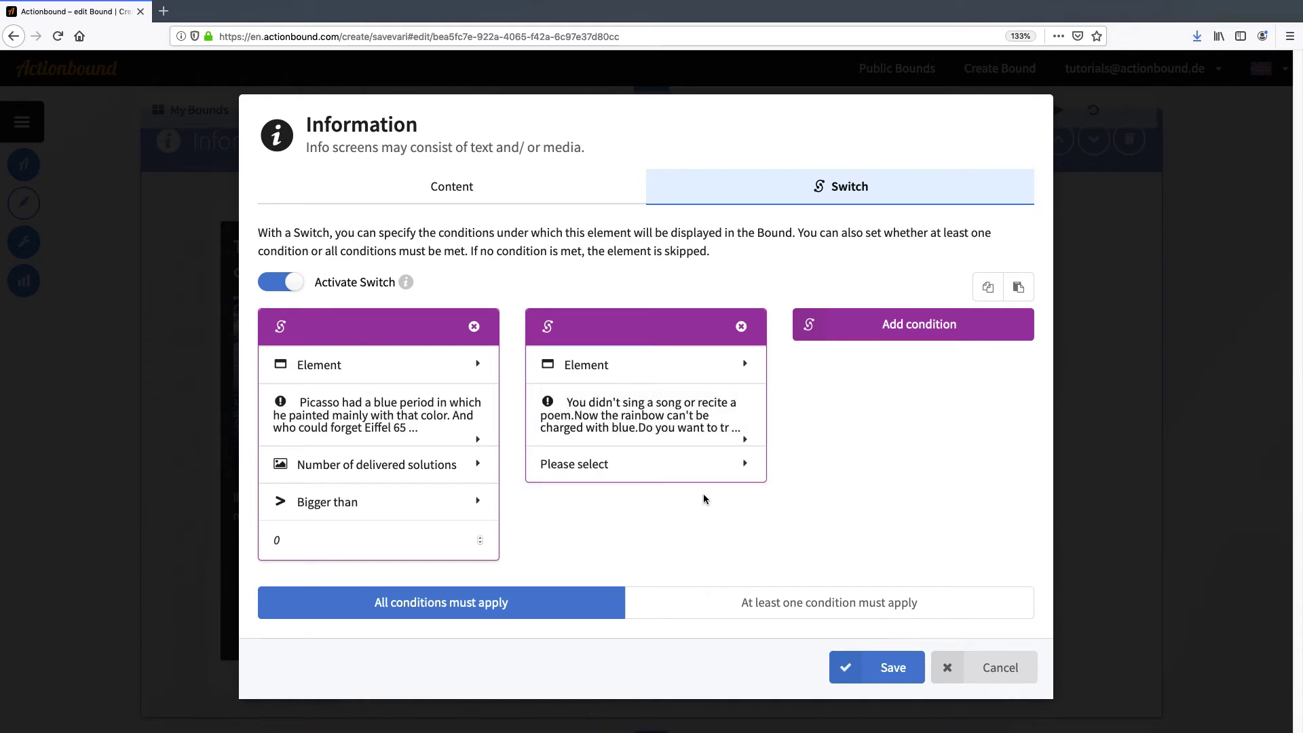
left_click(711, 473)
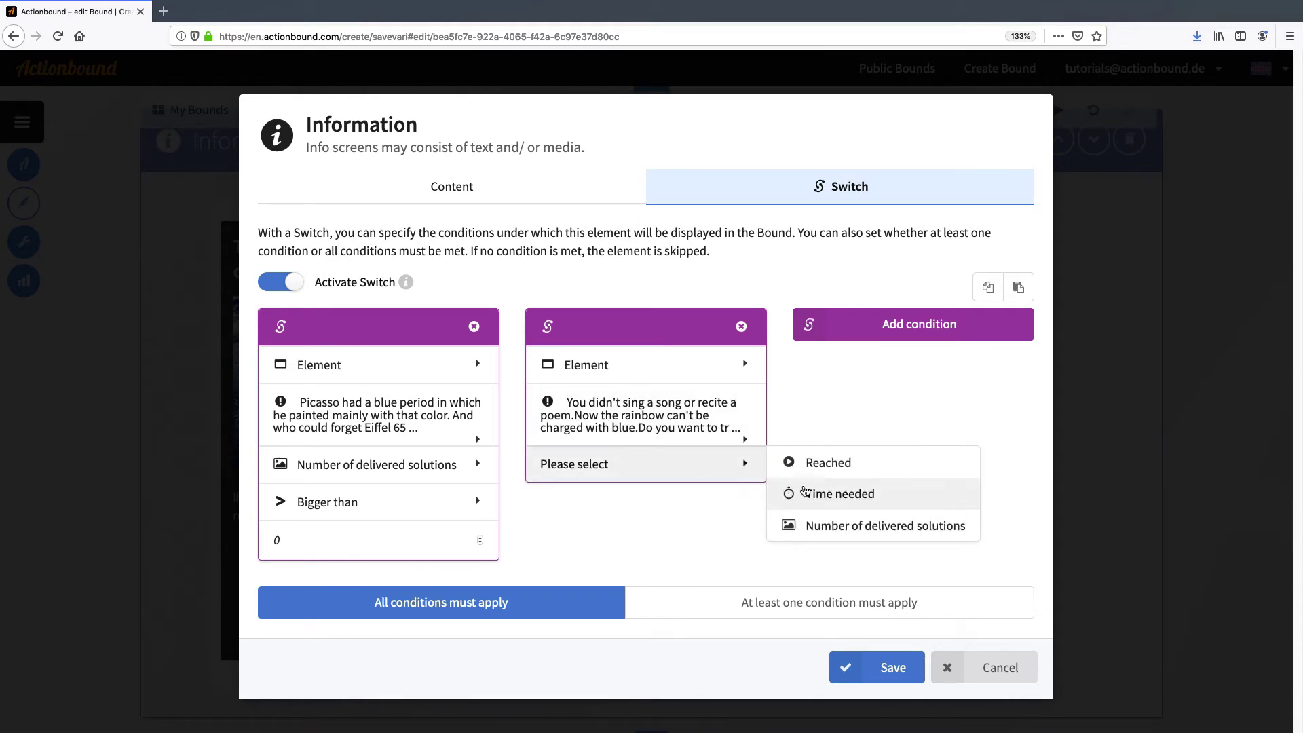
left_click(838, 533)
left_click(715, 505)
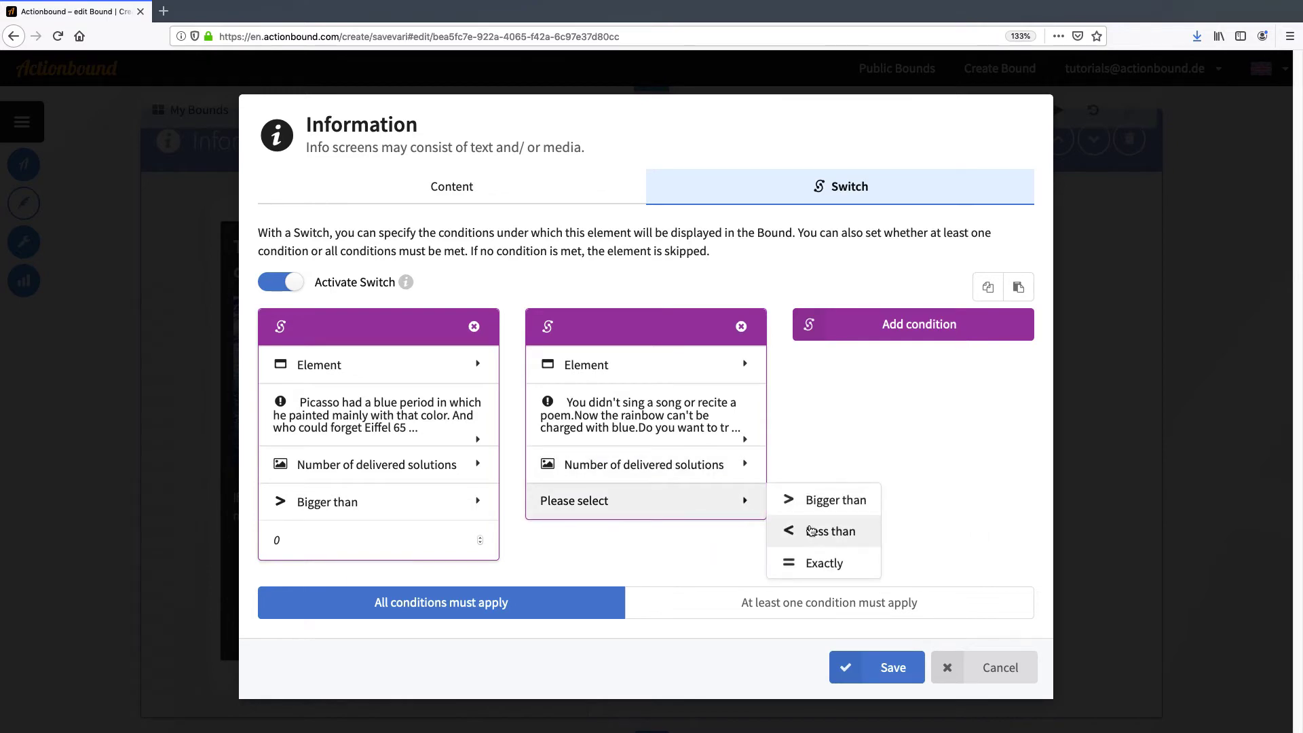
left_click(814, 507)
left_click(707, 536)
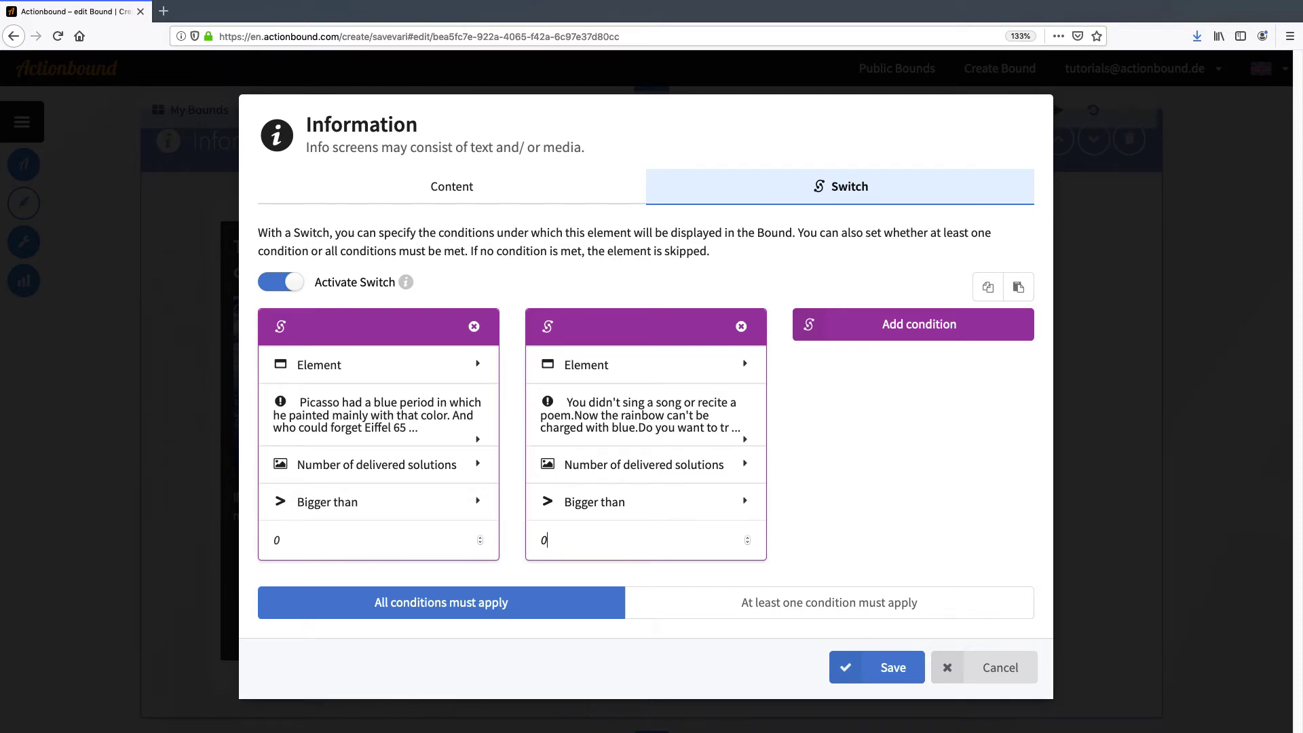
left_click(830, 597)
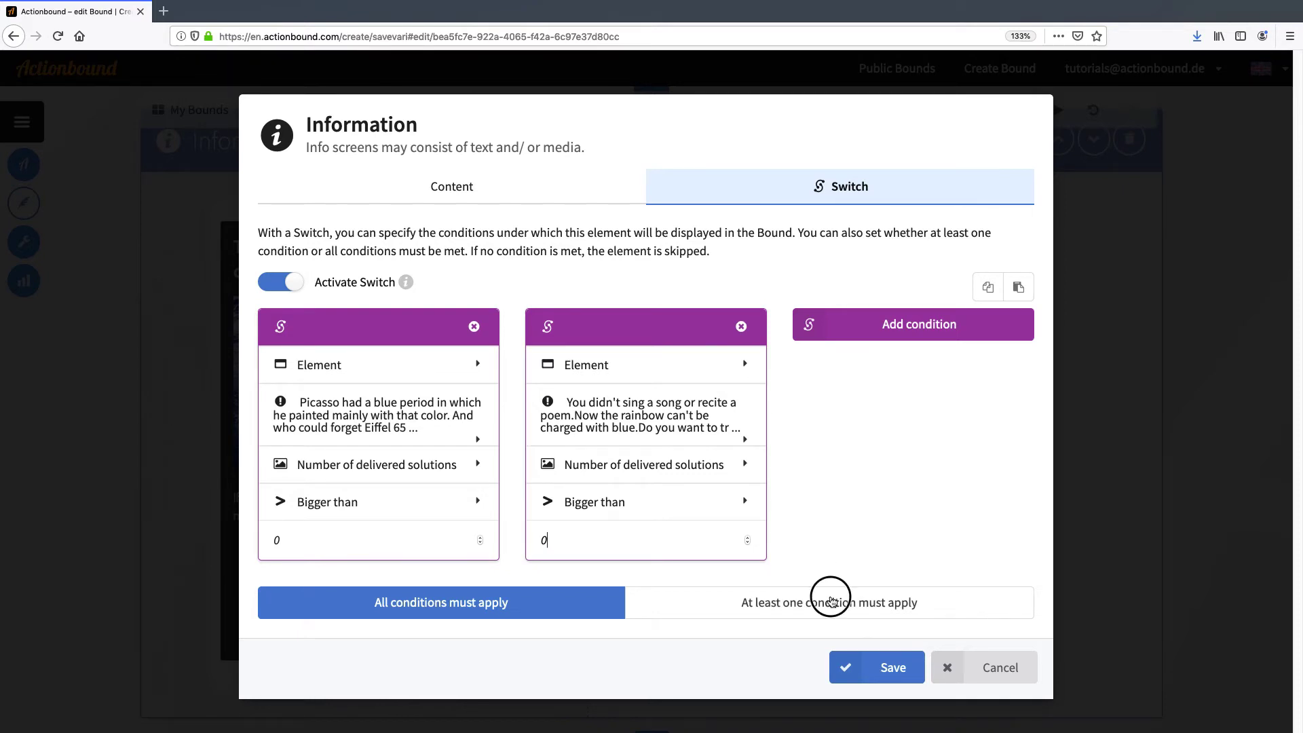
left_click(875, 685)
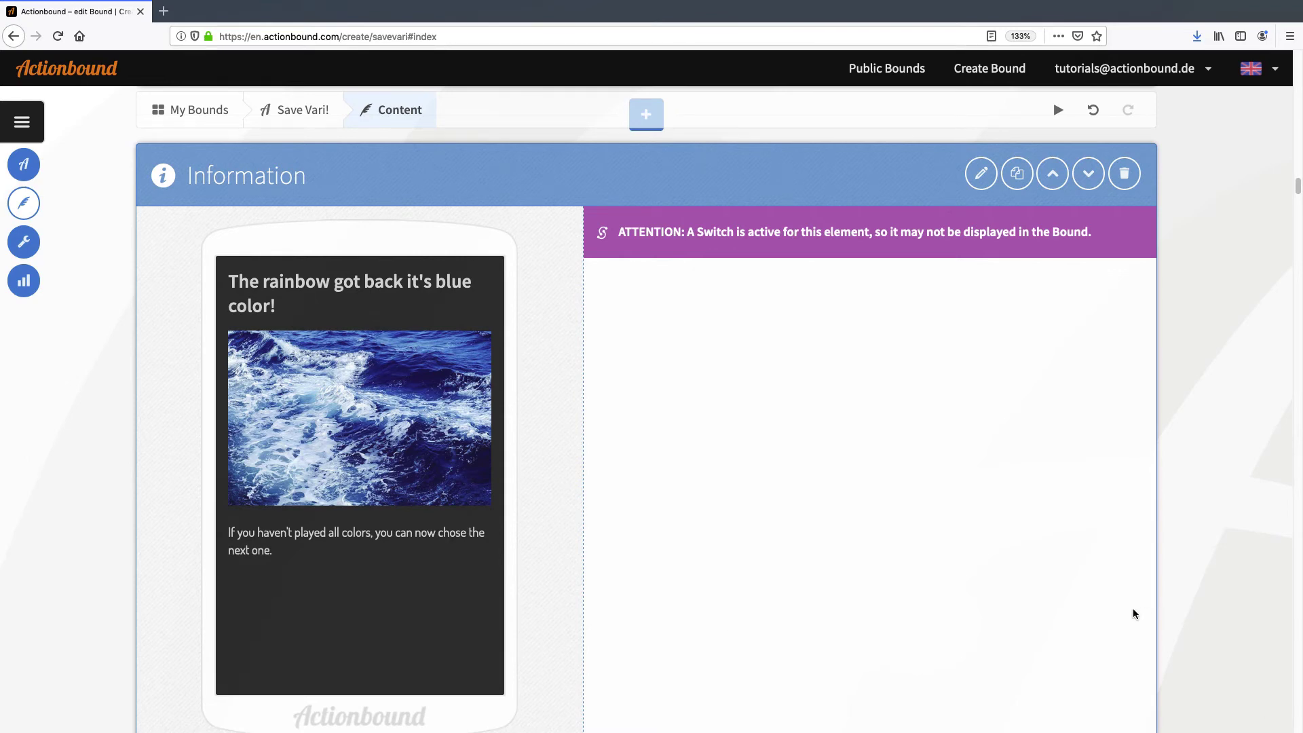
Scroll down to the 'What a pity...' Information card.
scroll(1085, 577, "down", 10)
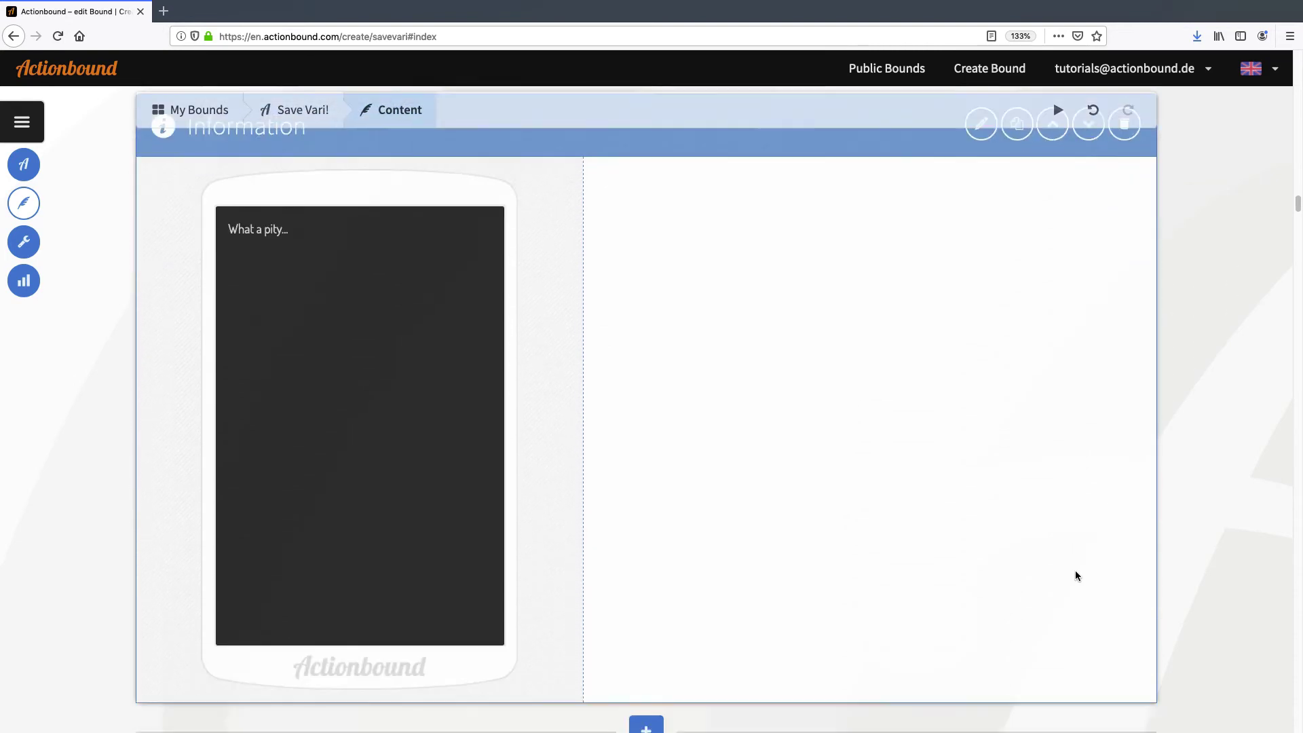
scroll(1075, 575, "down", 1)
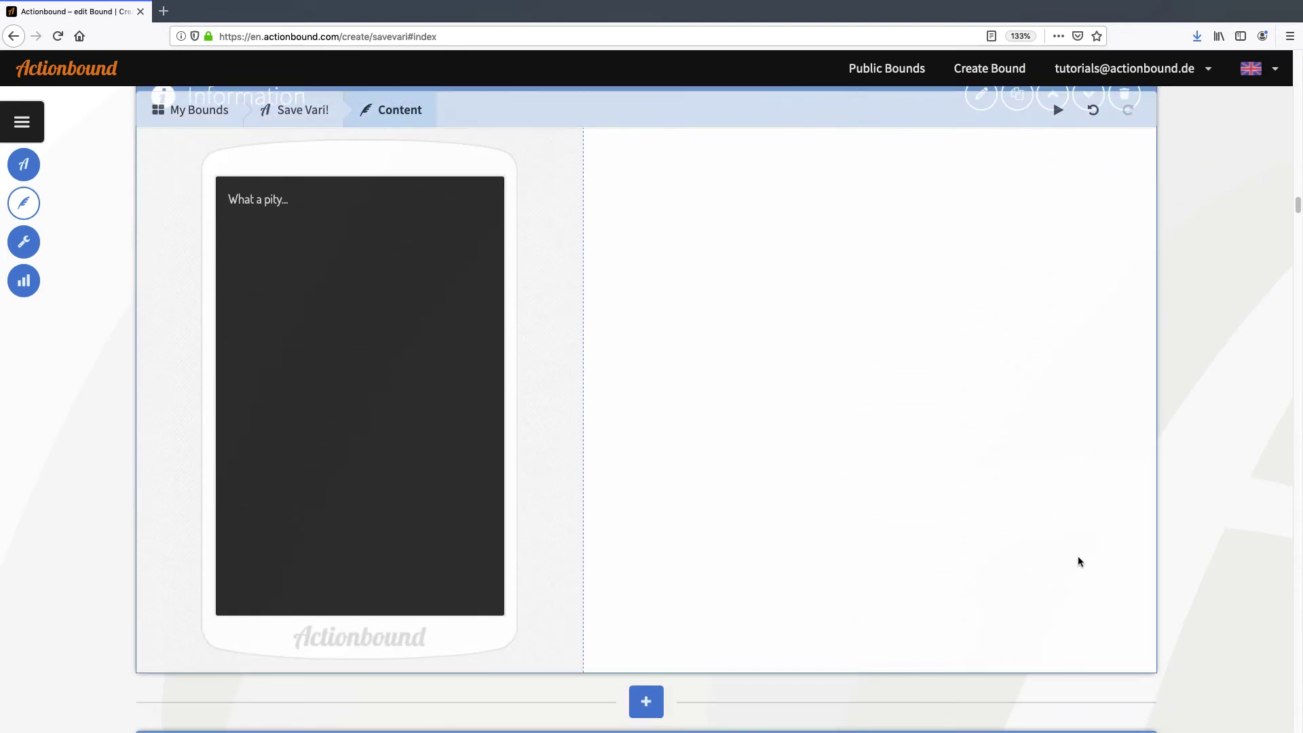
scroll(1077, 561, "up", 1)
Activate the What a pity... screen's switch with a condition: Picasso question delivered solutions less than 1.
left_click(986, 139)
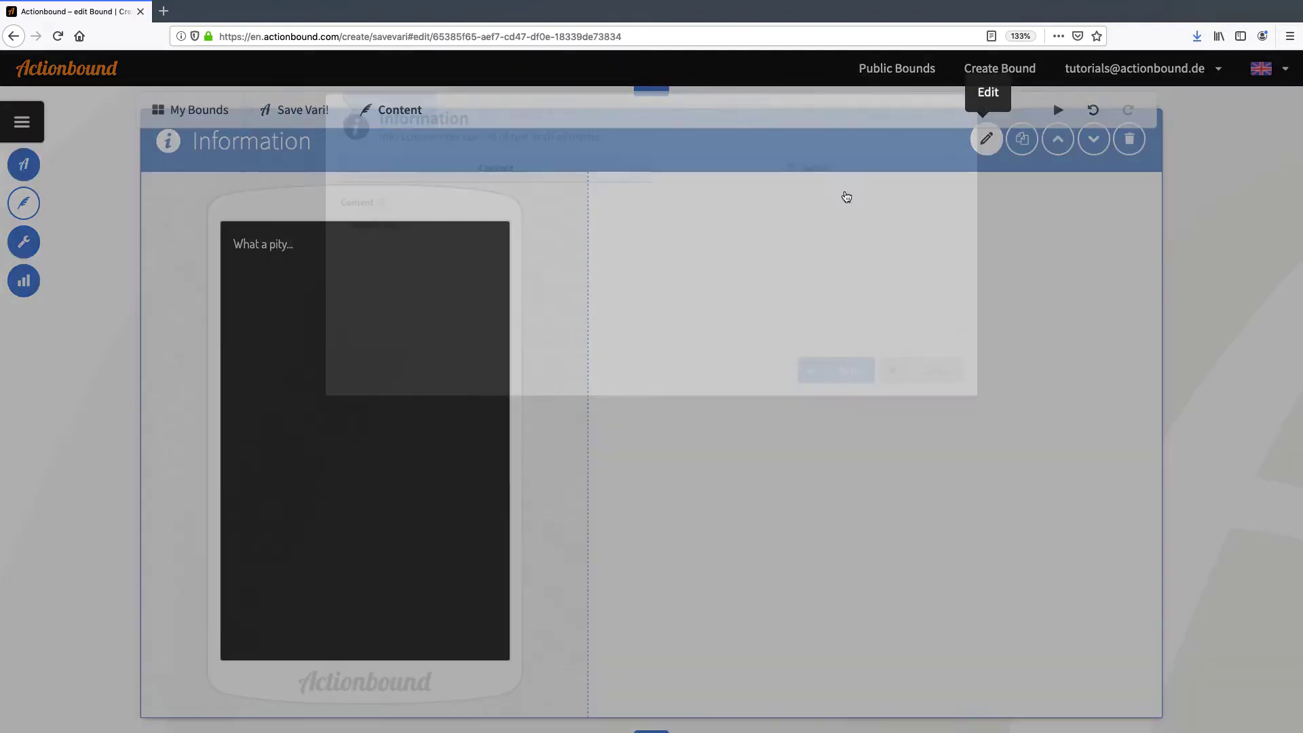
left_click(827, 169)
left_click(303, 267)
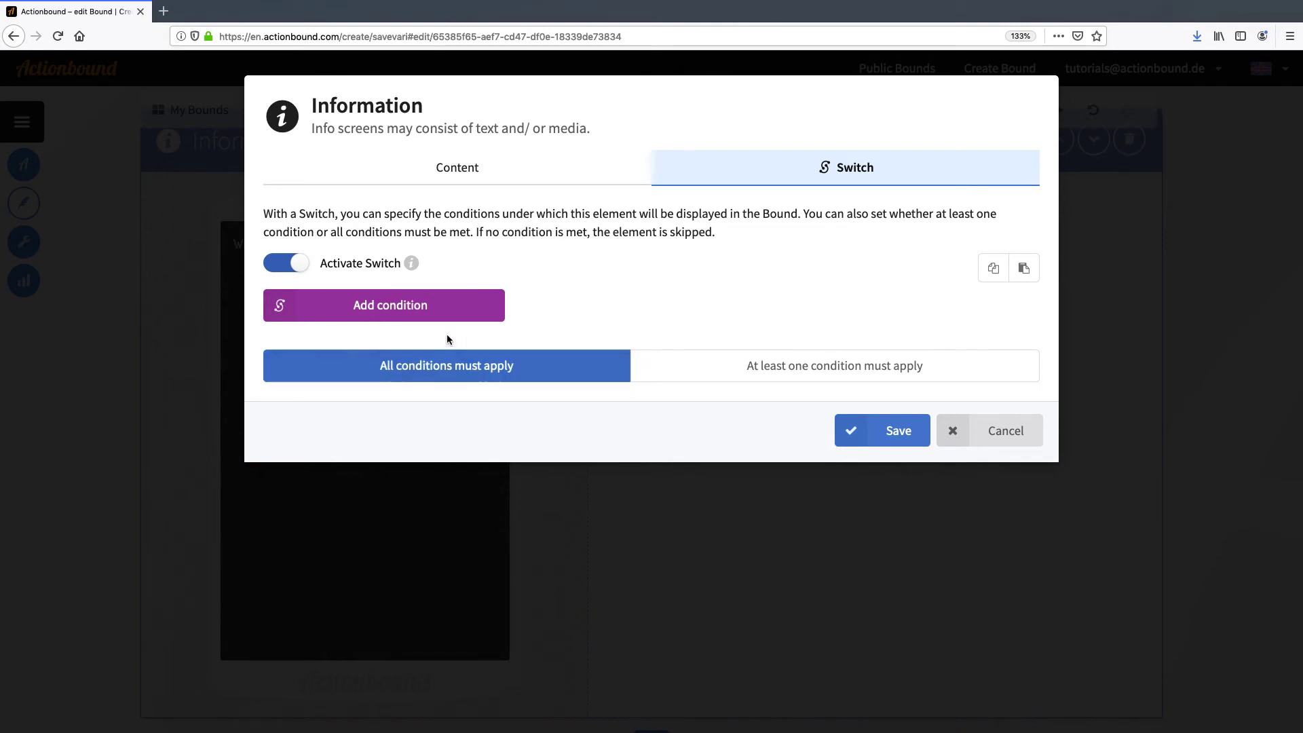
left_click(448, 315)
left_click(430, 348)
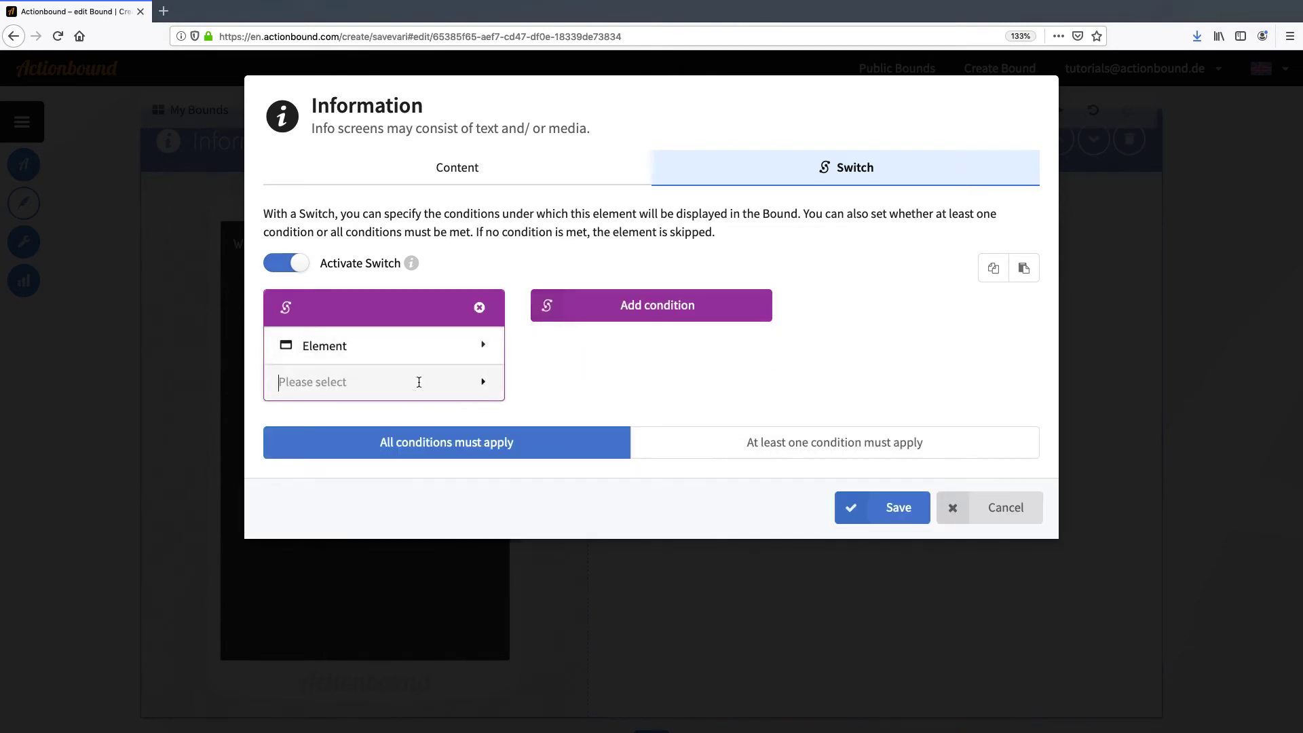
left_click(425, 380)
left_click(553, 467)
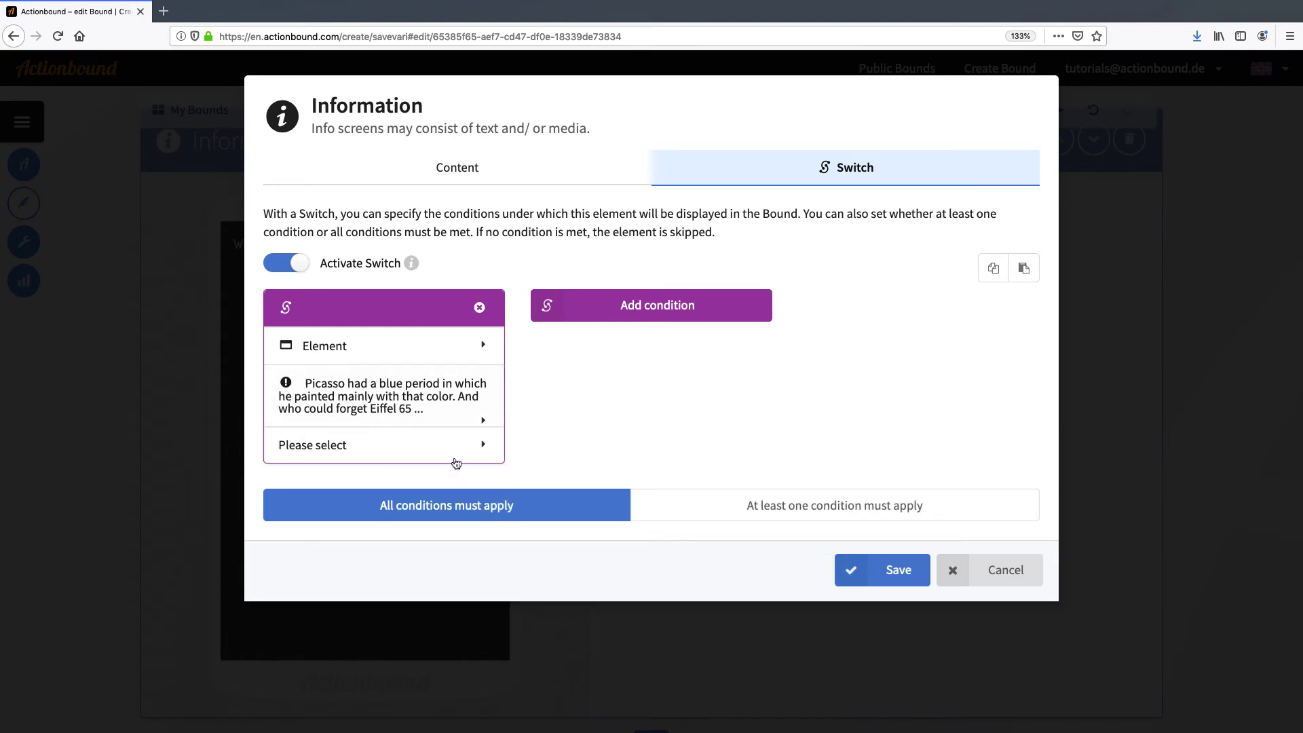
left_click(430, 456)
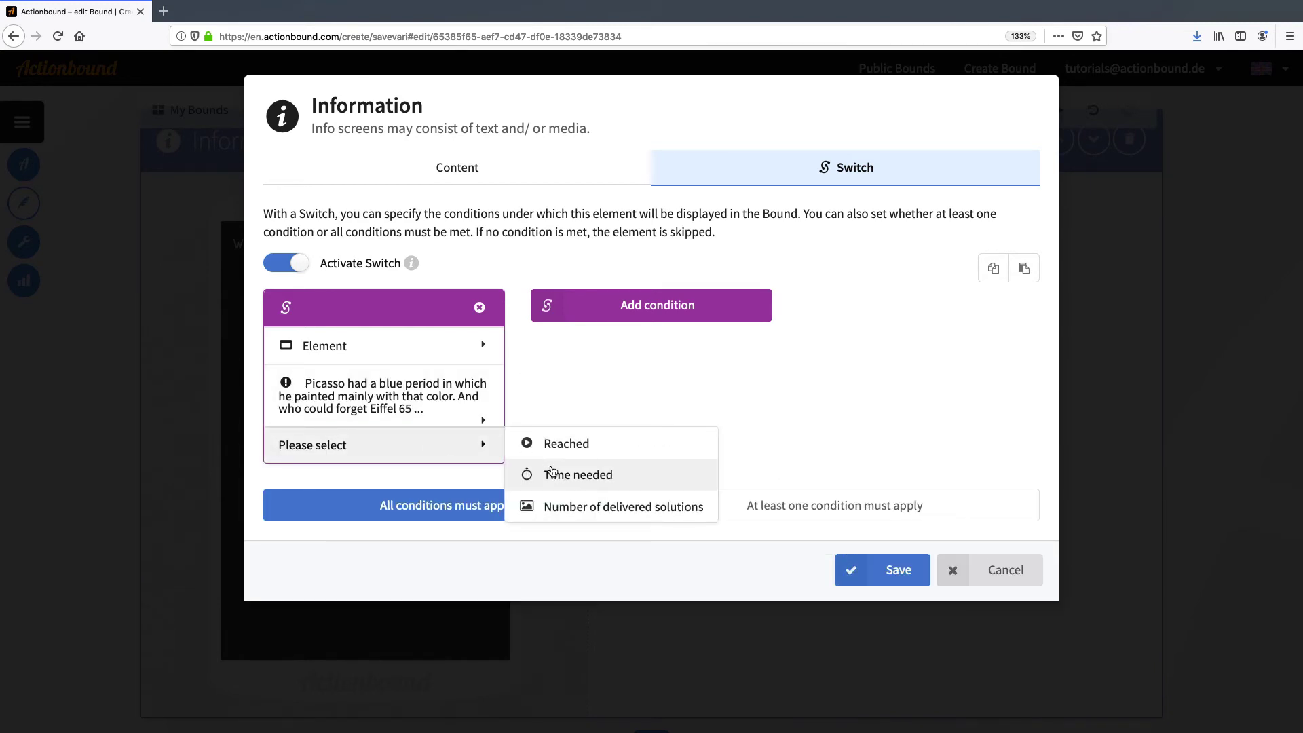
left_click(528, 505)
left_click(473, 487)
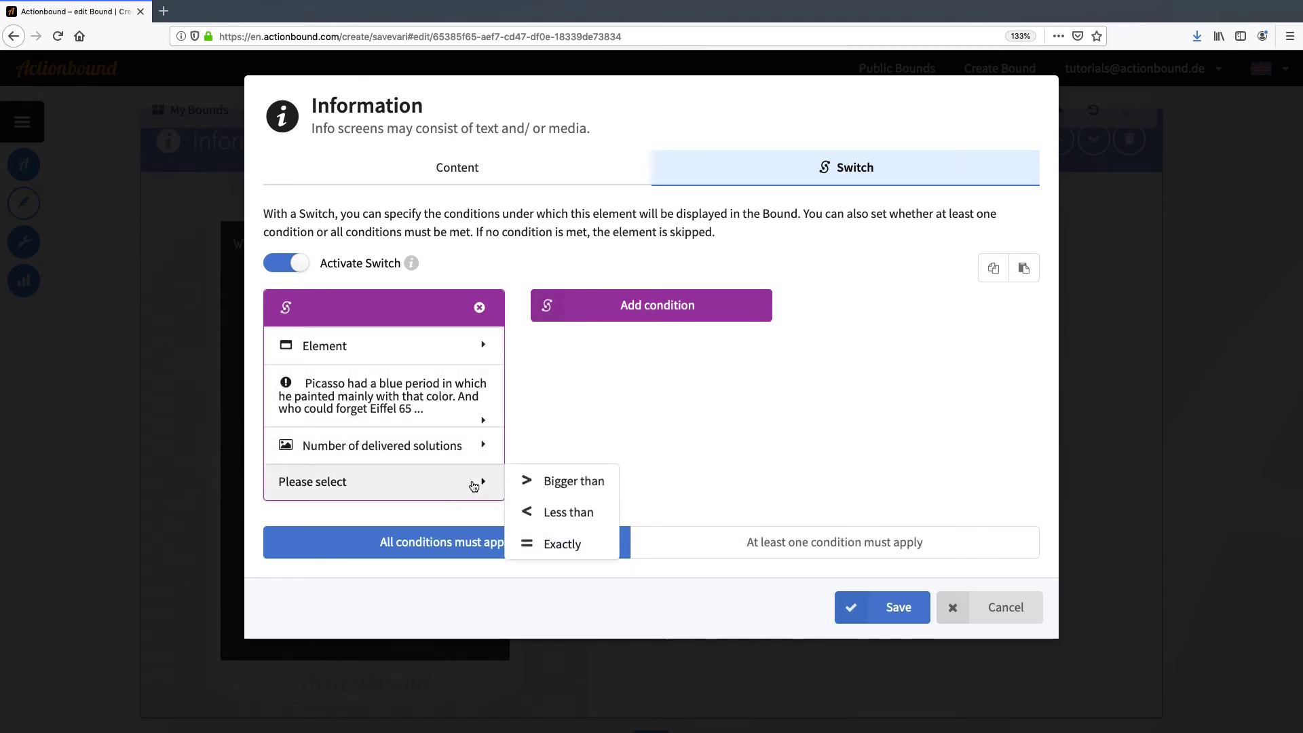
left_click(536, 515)
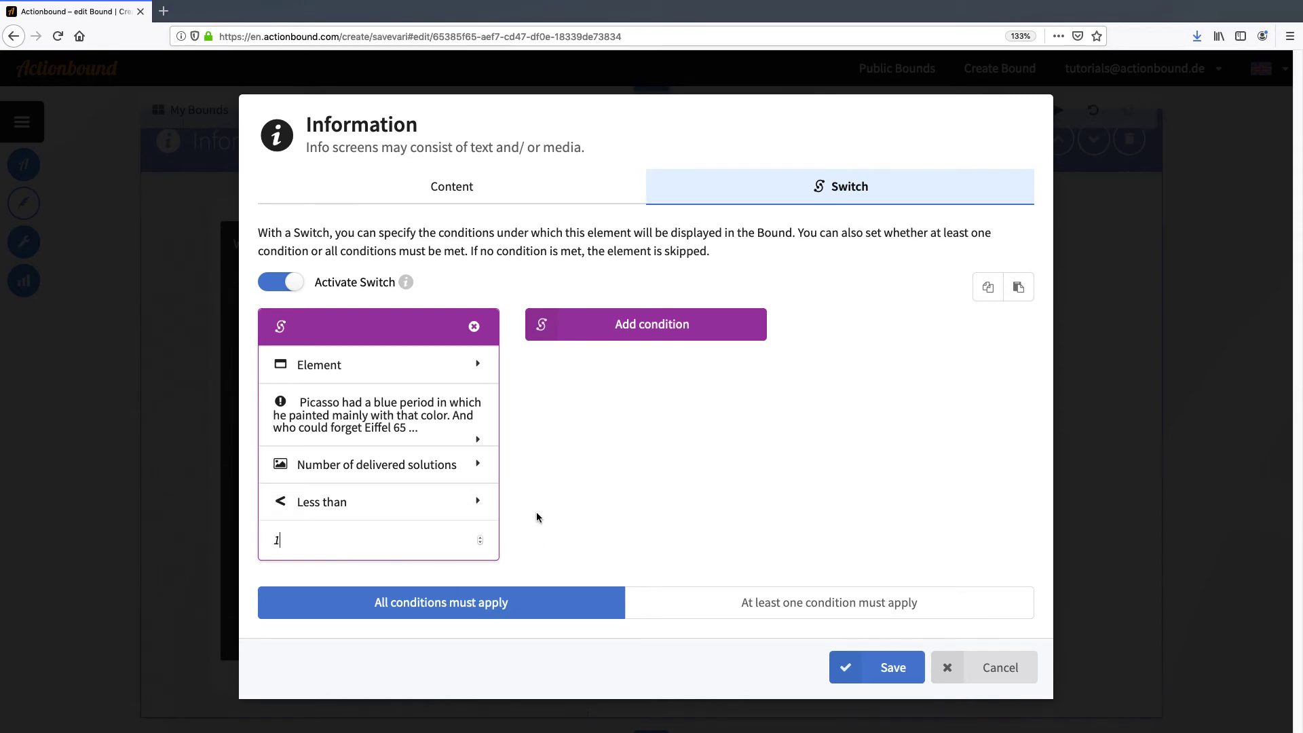
Add a second condition: 'You didn't sing' screen delivered solutions less than 1.
left_click(627, 339)
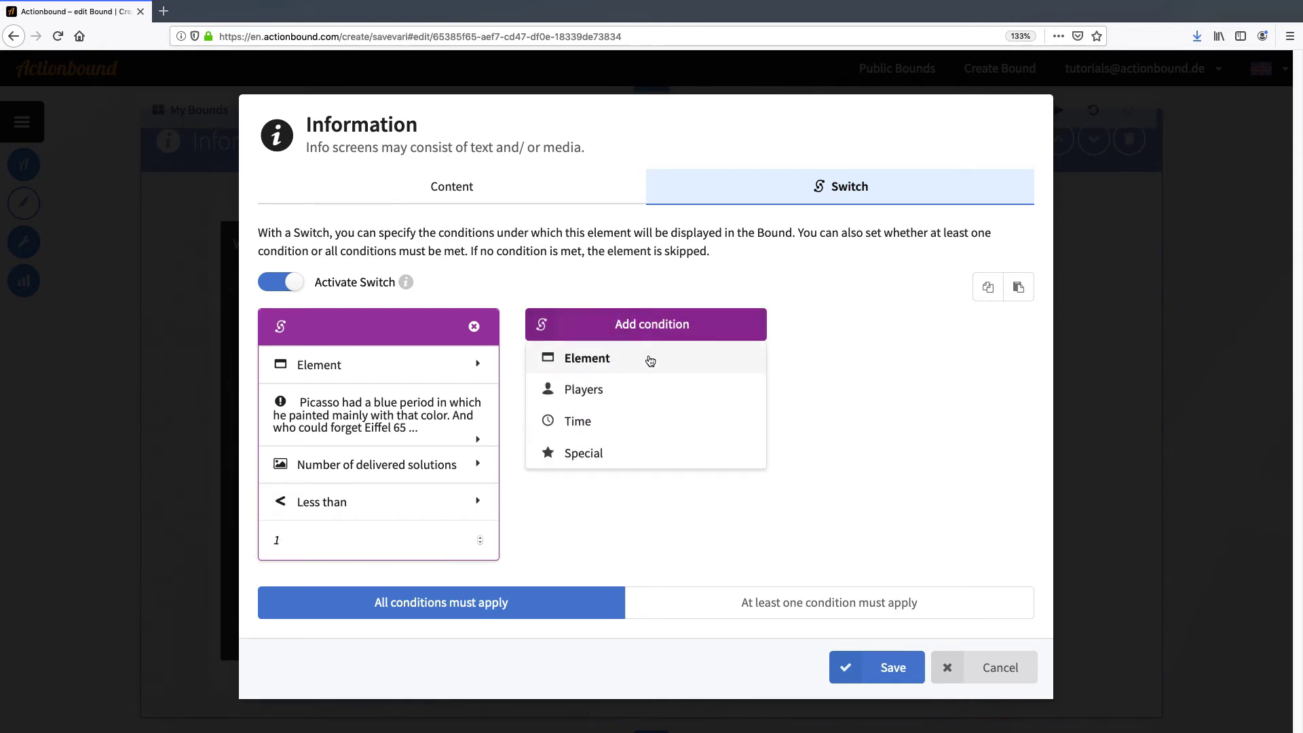
left_click(654, 368)
left_click(645, 407)
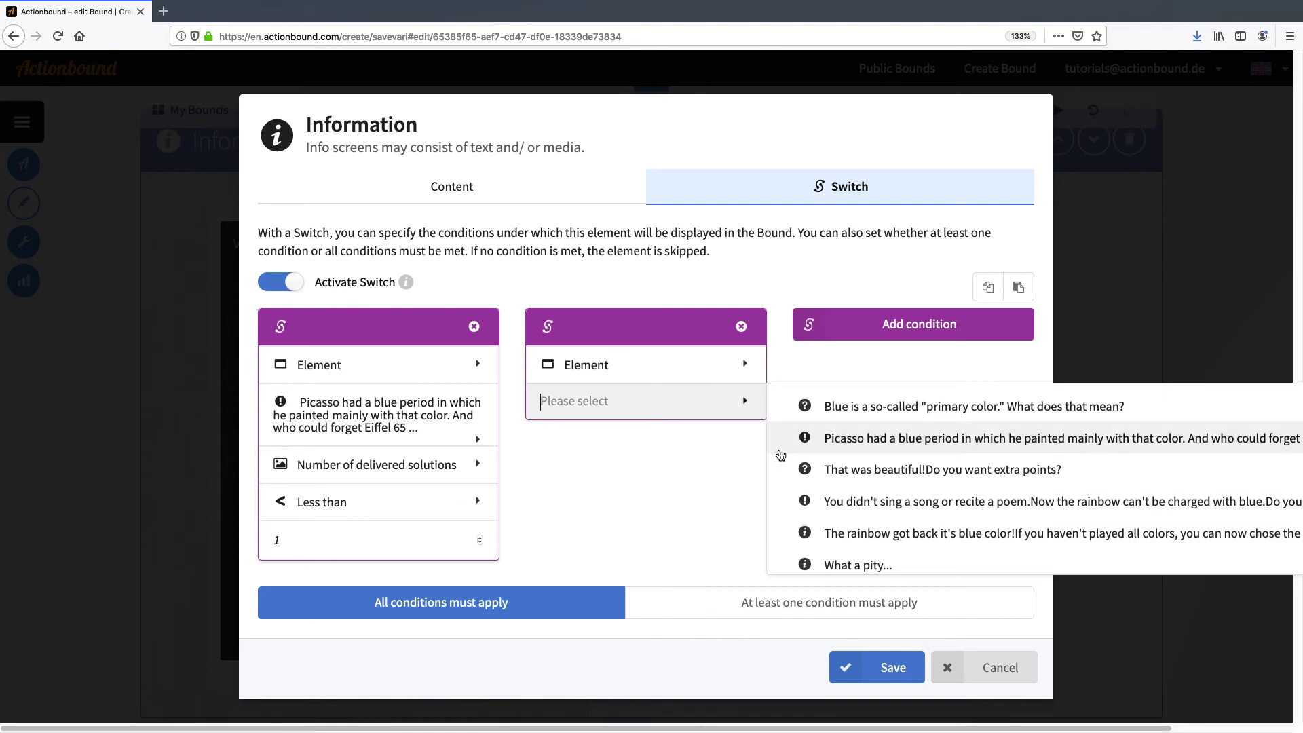
left_click(854, 507)
left_click(708, 464)
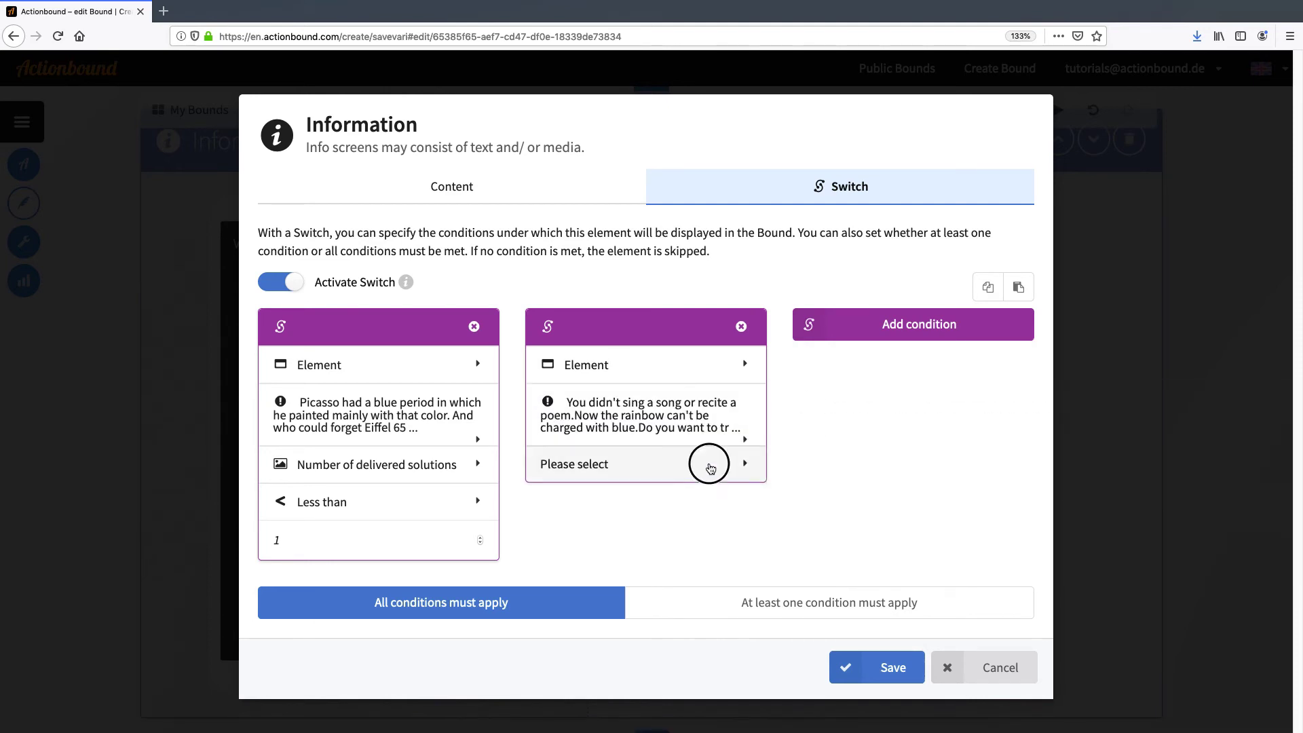
left_click(833, 528)
left_click(696, 503)
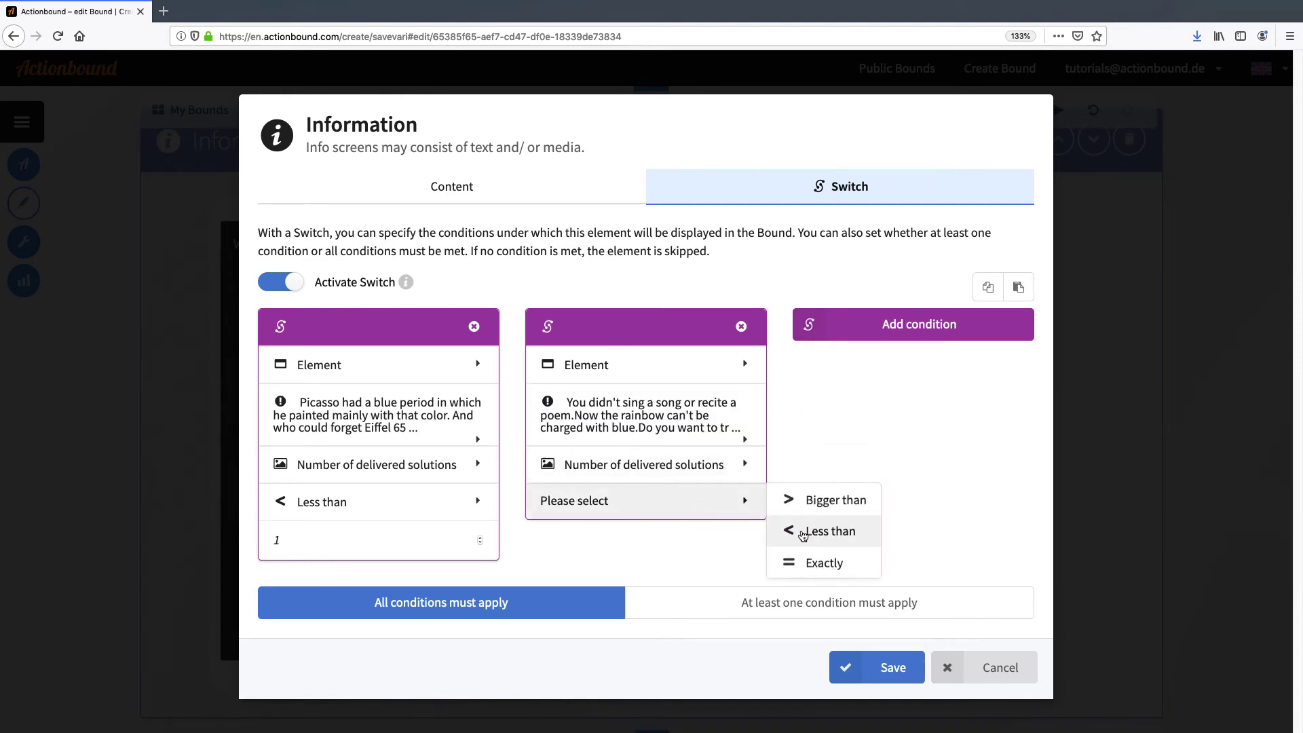
left_click(812, 532)
type("1")
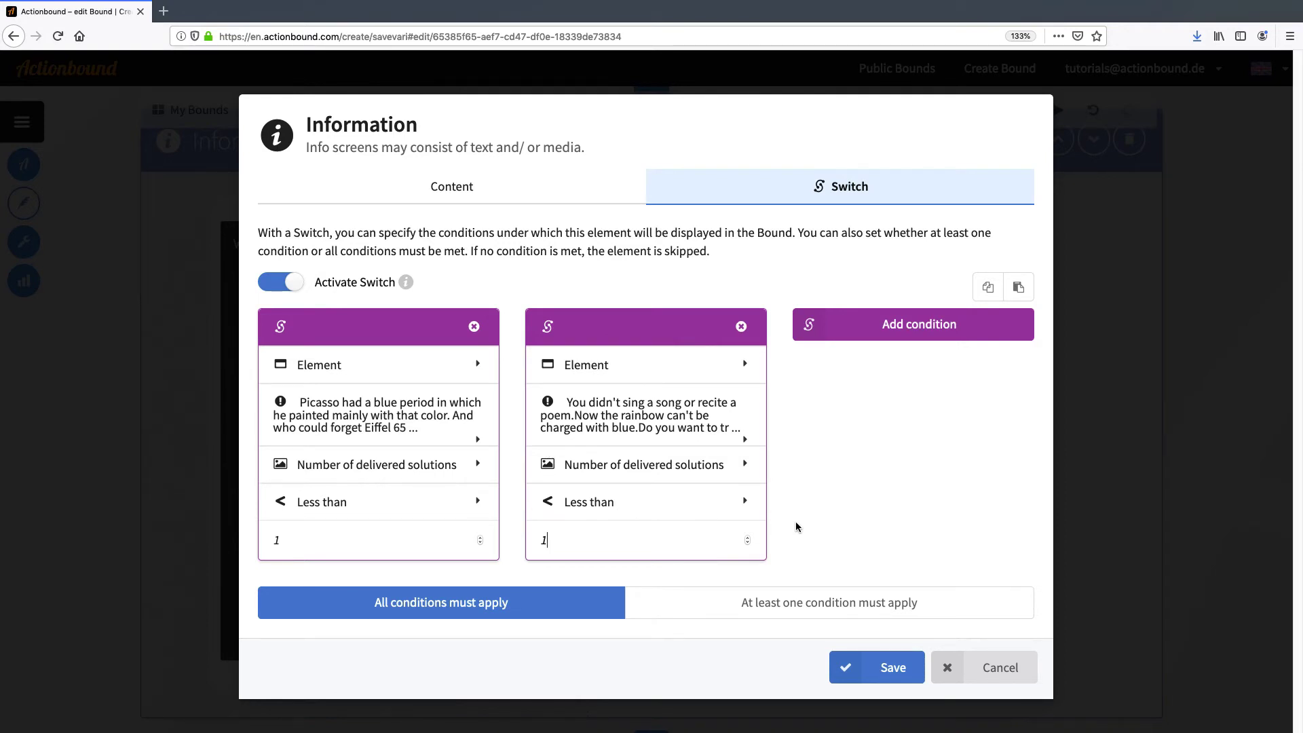
Save the What a pity... switch and jump to the 'Activate the rainbow!' stage.
left_click(867, 666)
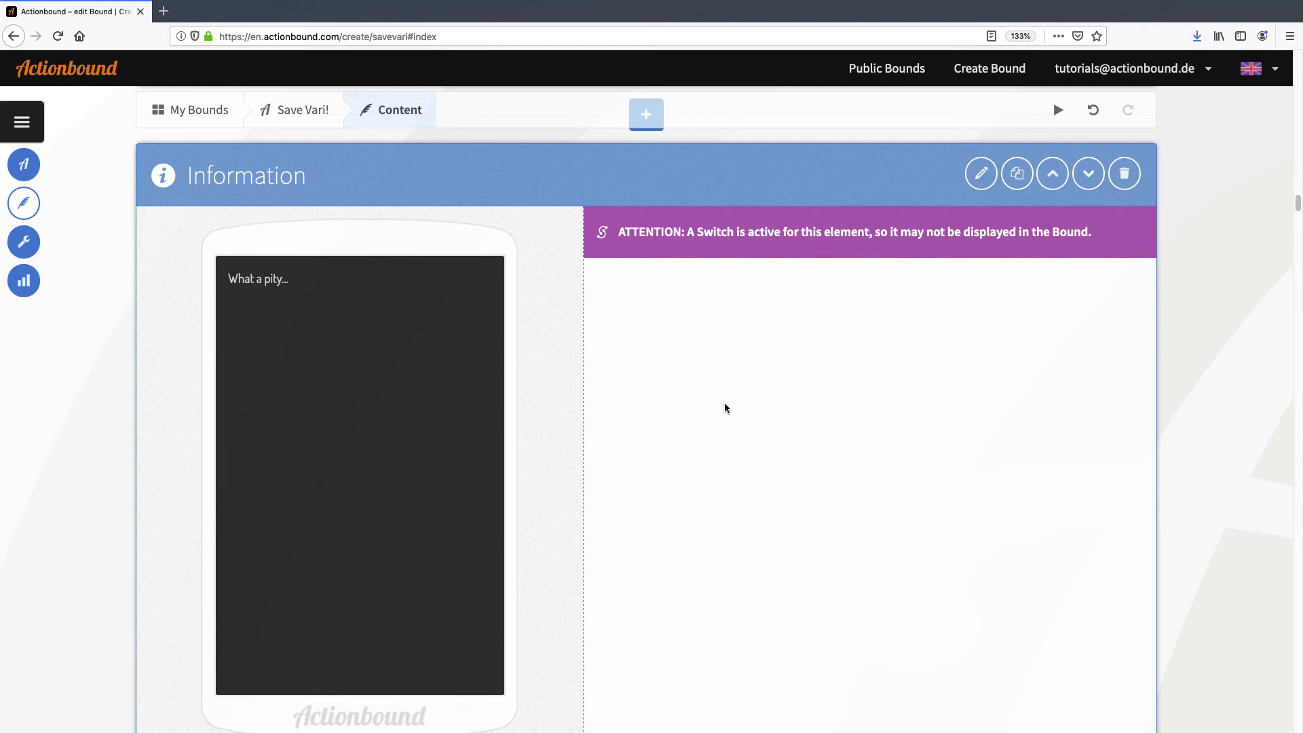
left_click(22, 122)
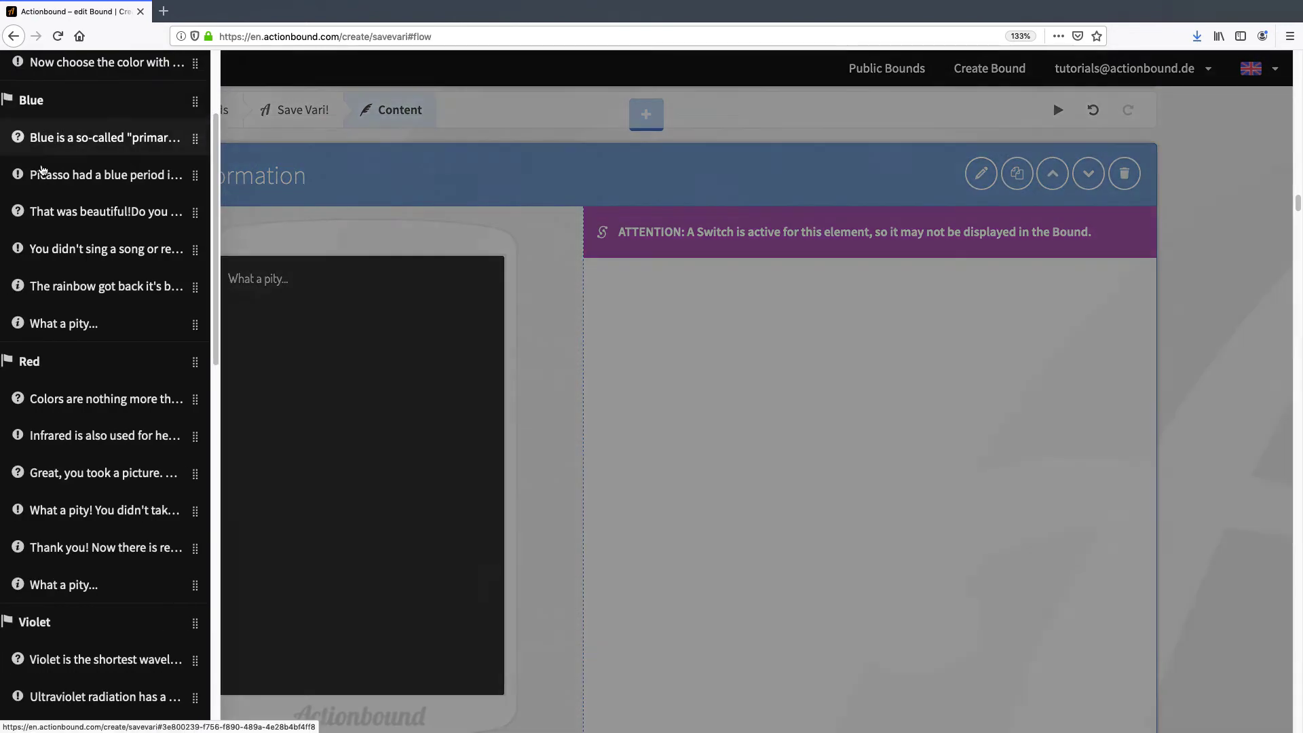
scroll(134, 456, "down", 10)
left_click(107, 495)
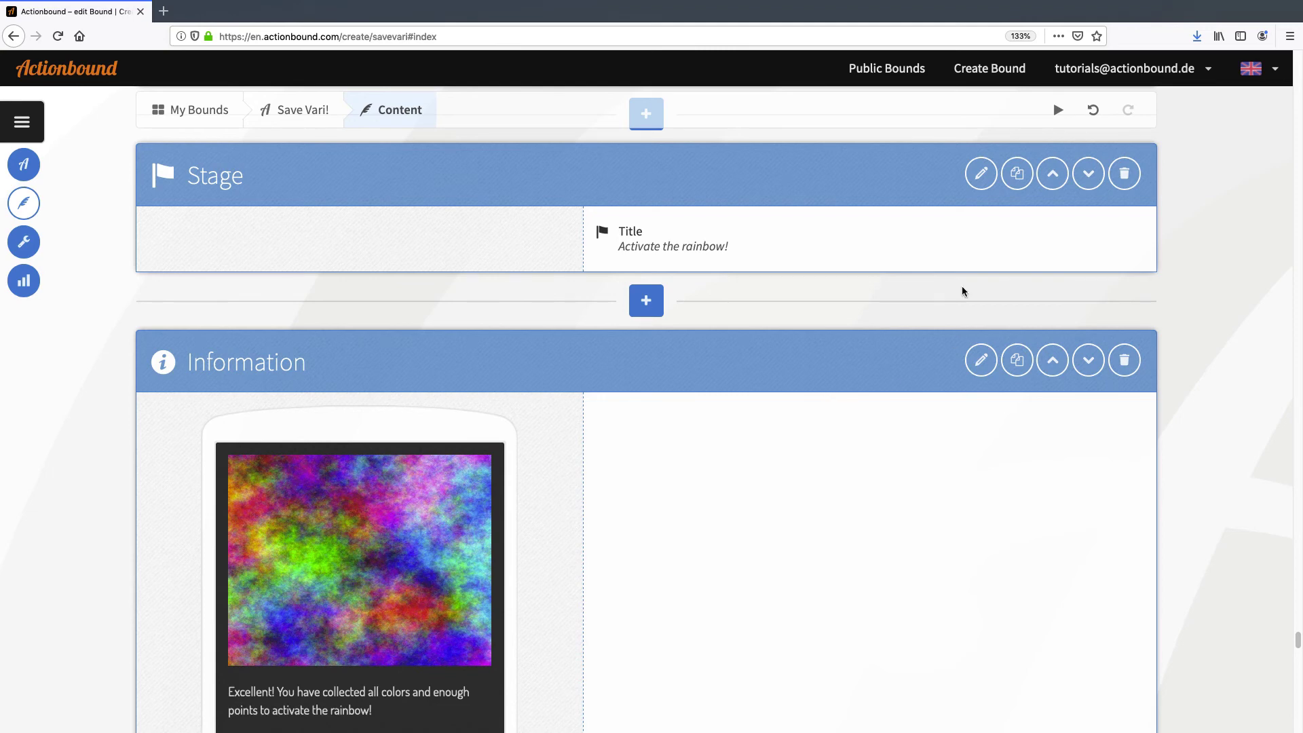
Activate the rainbow stage's switch with an element condition: Blue stage completed, Yes.
left_click(980, 173)
left_click(873, 193)
left_click(292, 280)
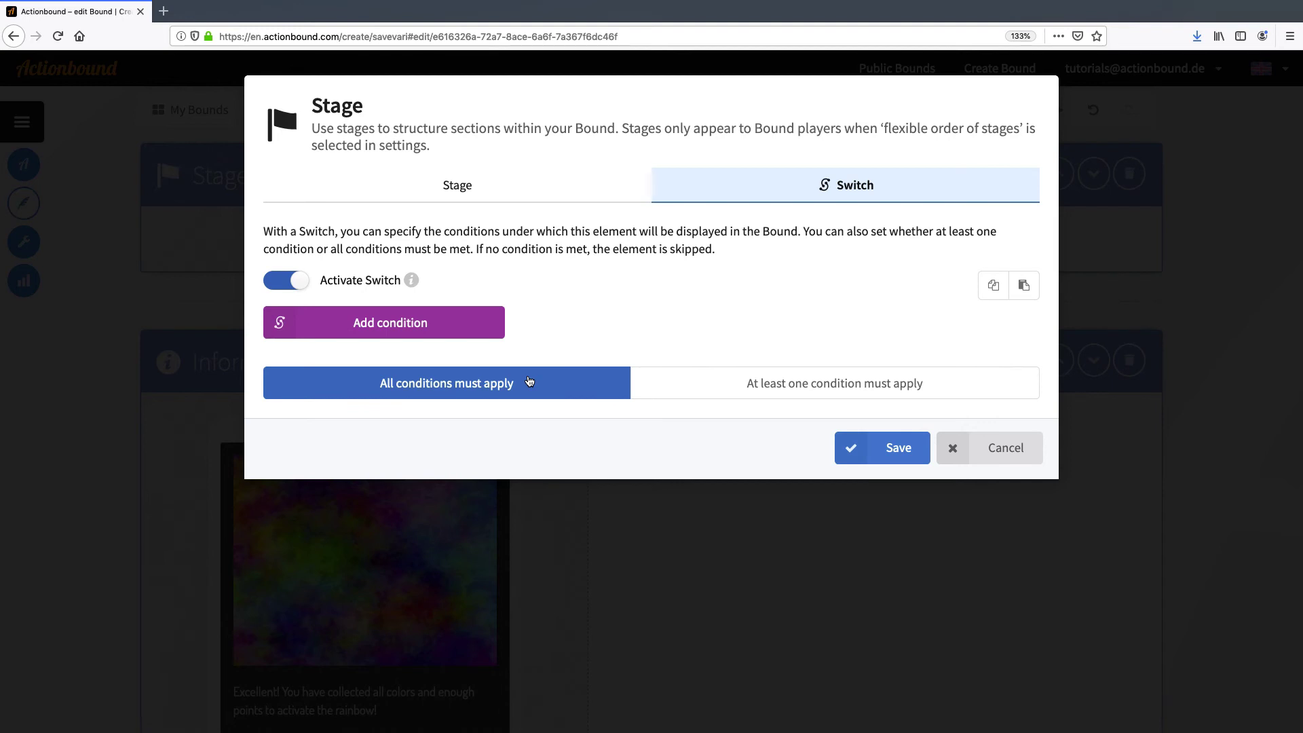
left_click(427, 324)
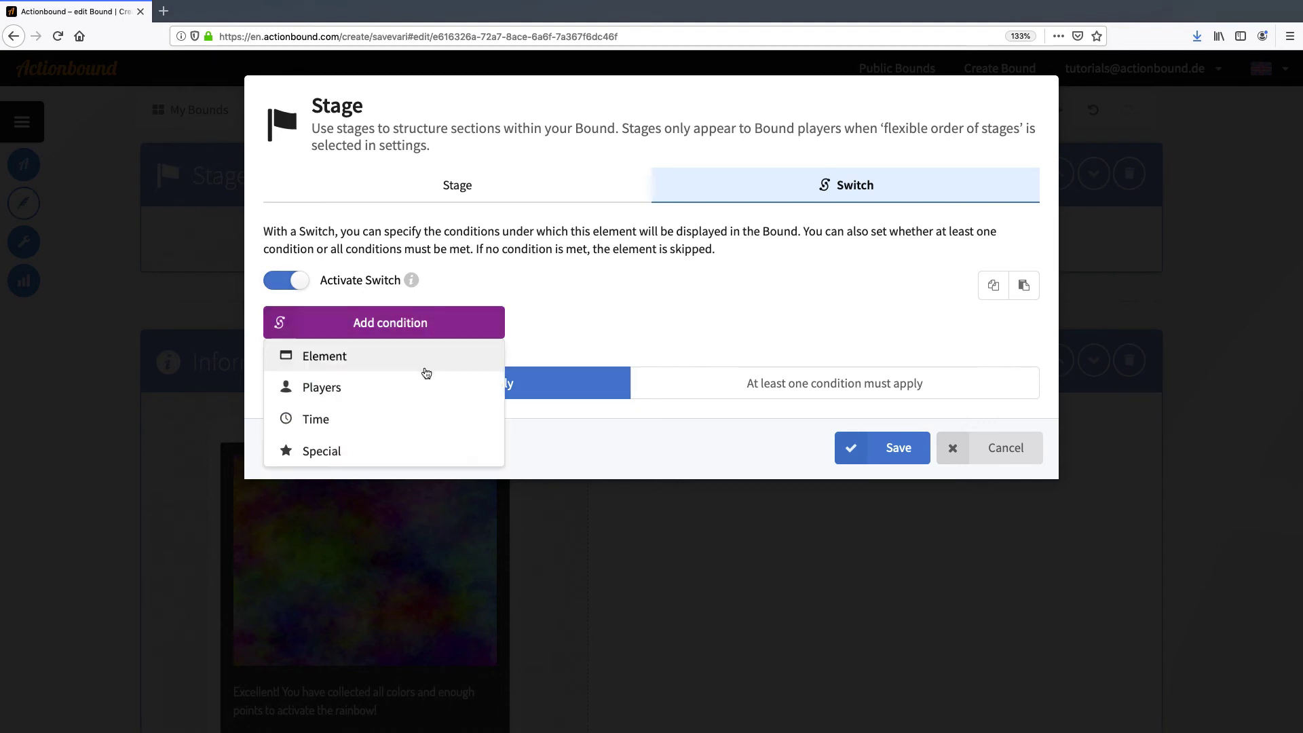
left_click(426, 358)
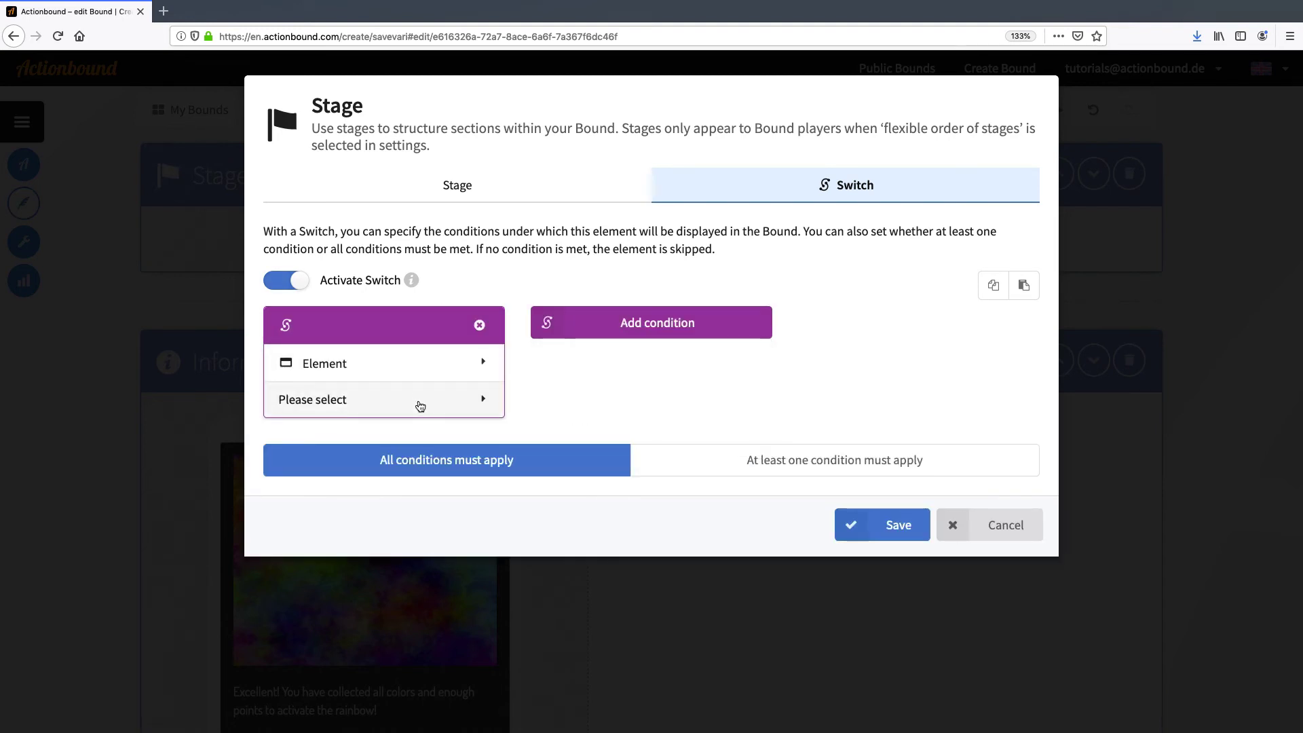
left_click(420, 406)
left_click(562, 409)
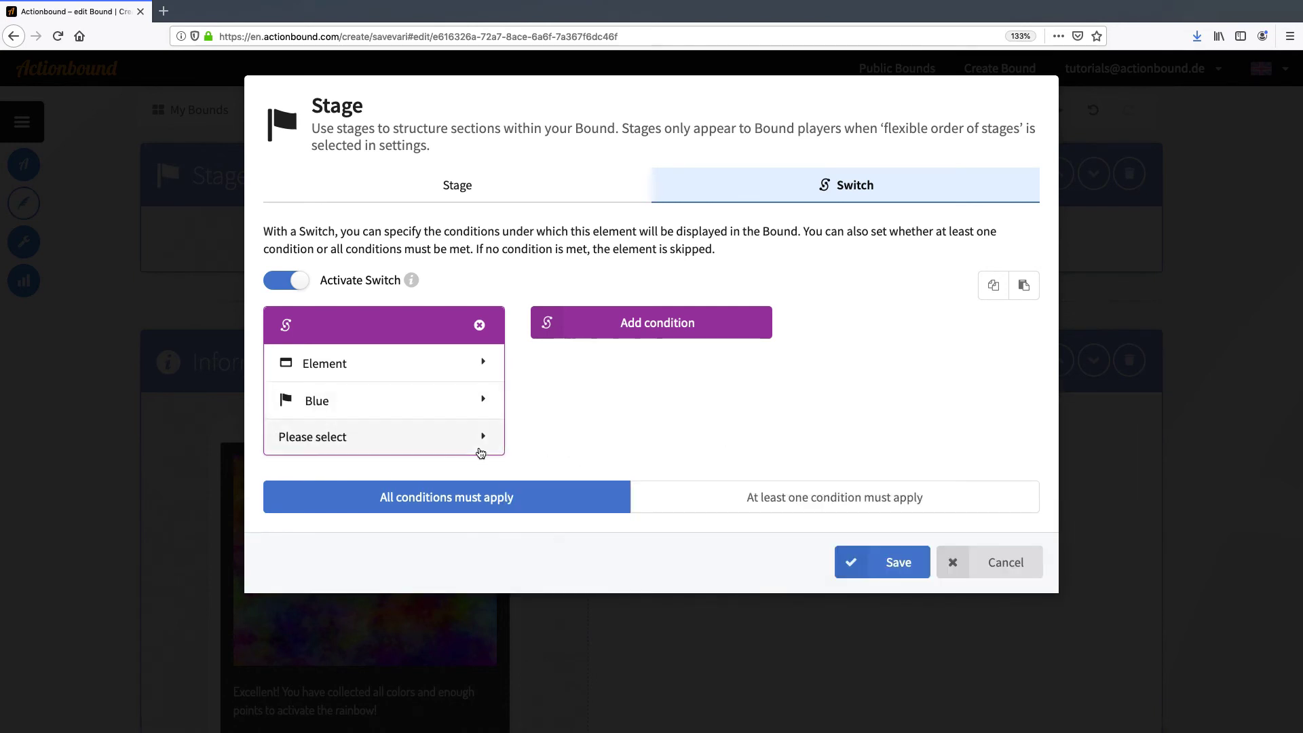
left_click(481, 453)
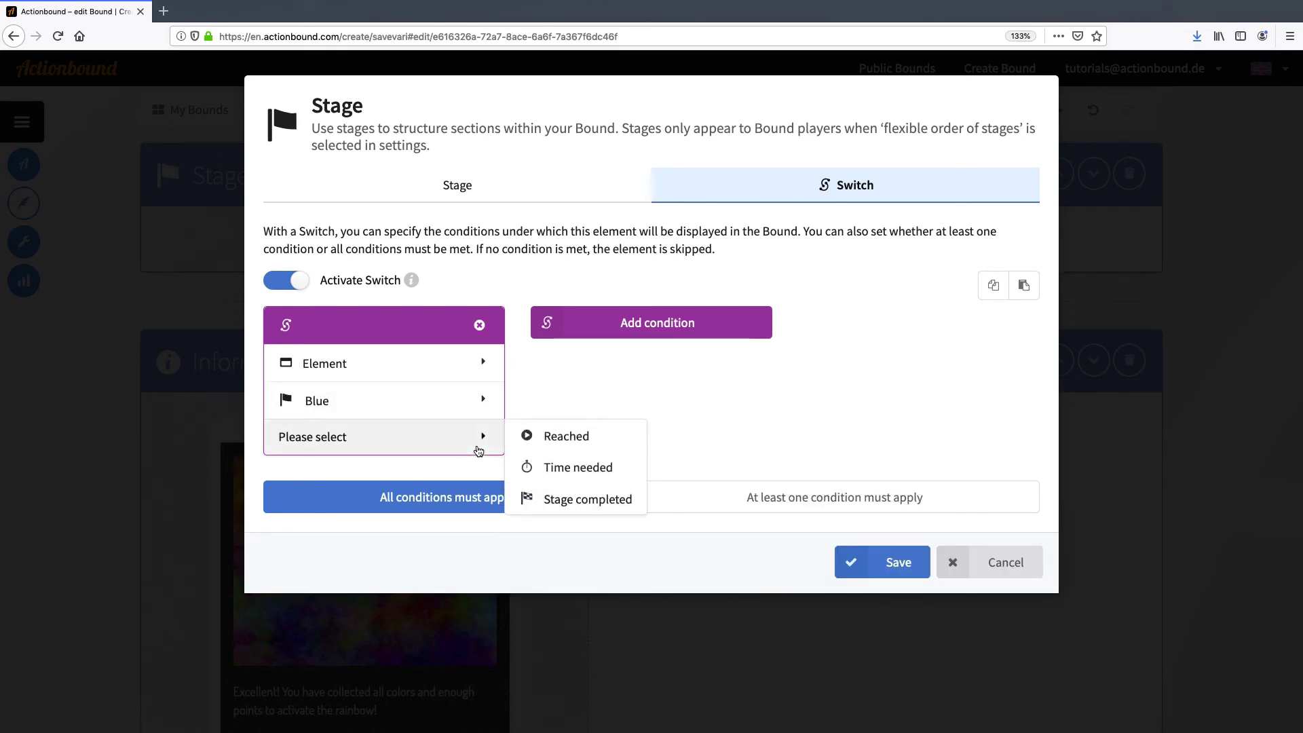
left_click(565, 501)
left_click(483, 473)
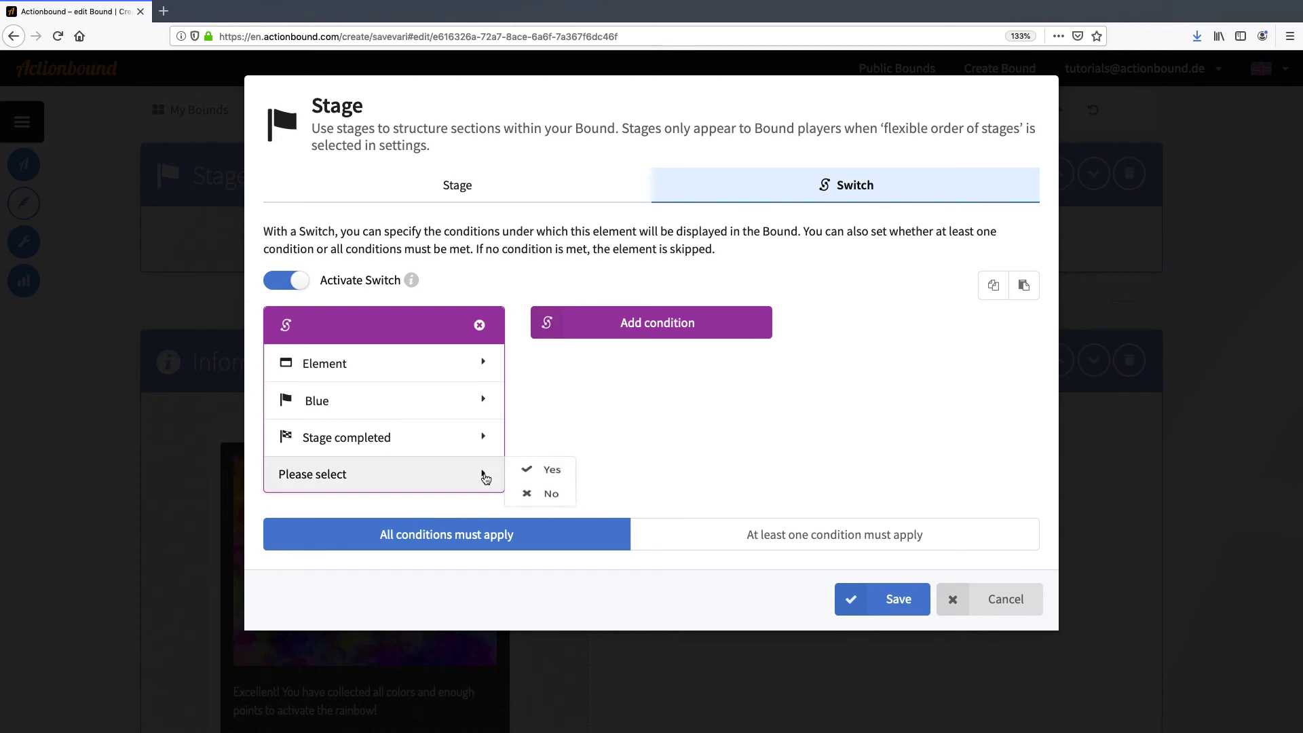
left_click(531, 478)
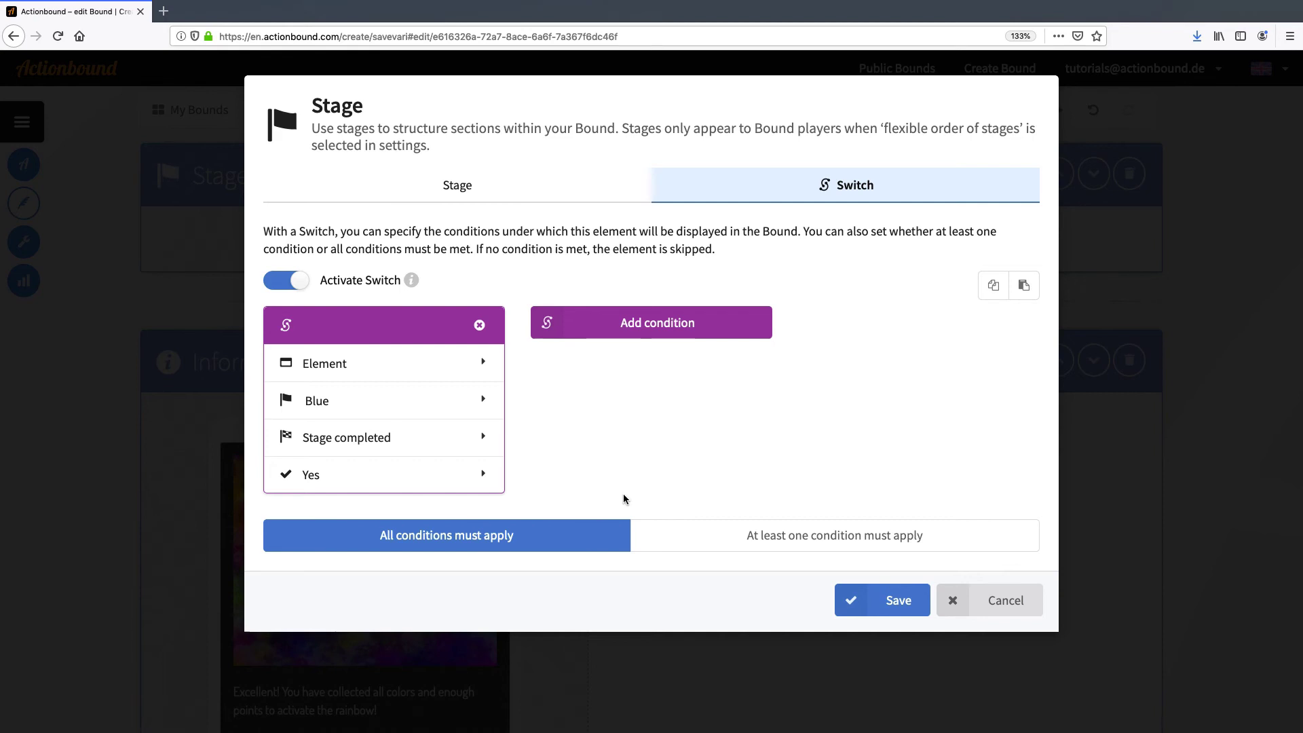
Add Stage completed: Yes conditions for the Red, Violet, Green and Yellow stages.
left_click(619, 329)
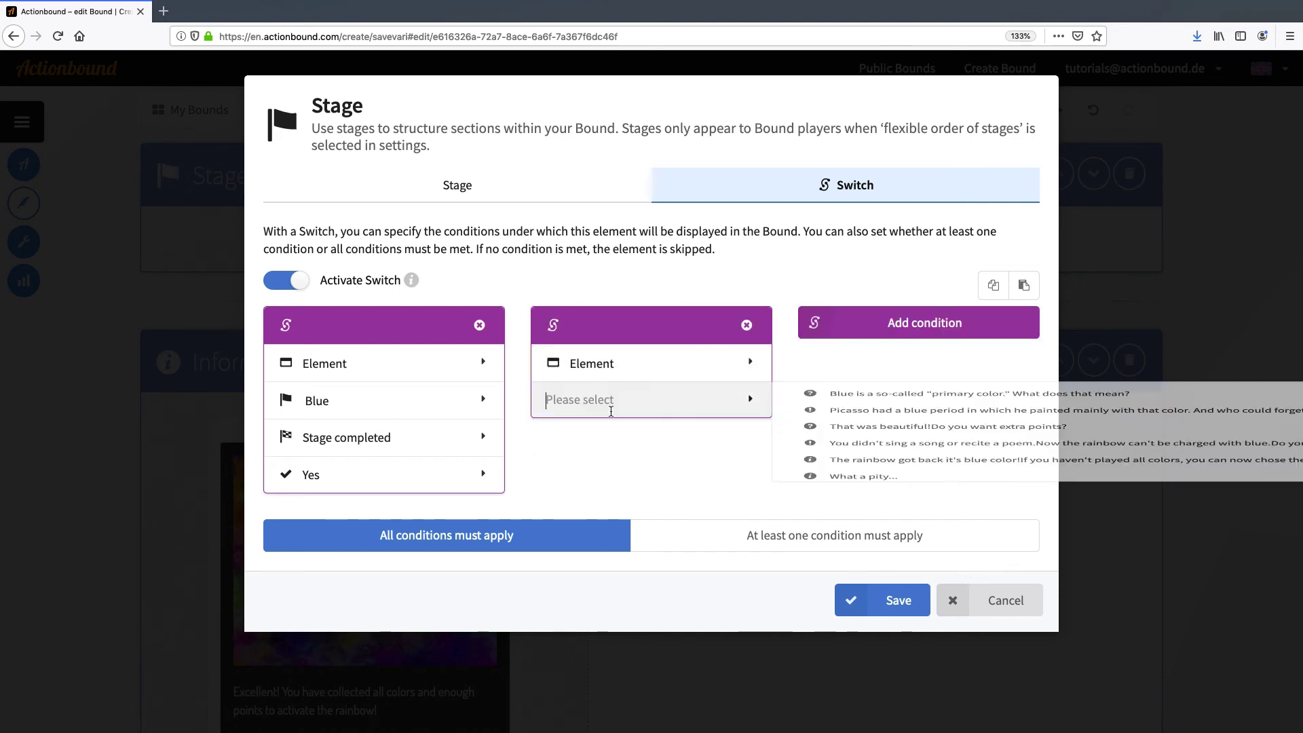
left_click(823, 408)
left_click(852, 496)
left_click(882, 324)
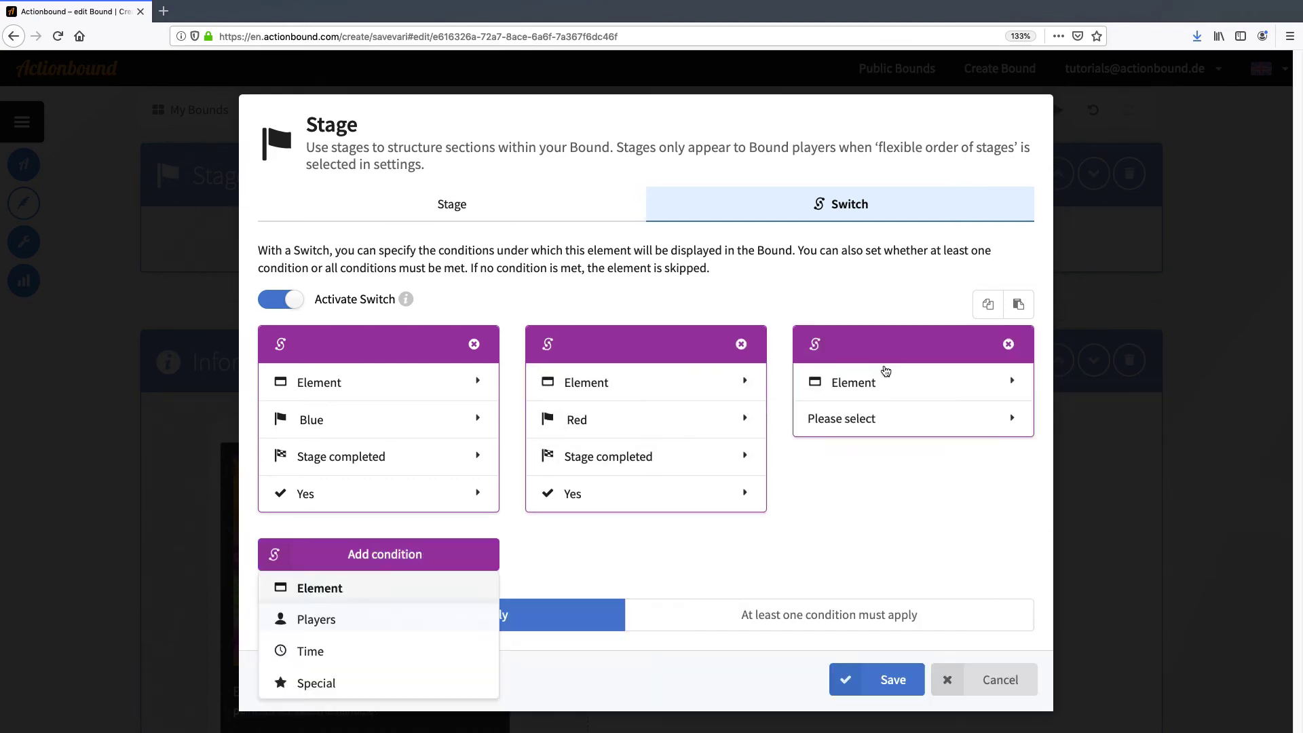
scroll(1104, 521, "down", 3)
left_click(1061, 462)
left_click(954, 453)
left_click(1061, 511)
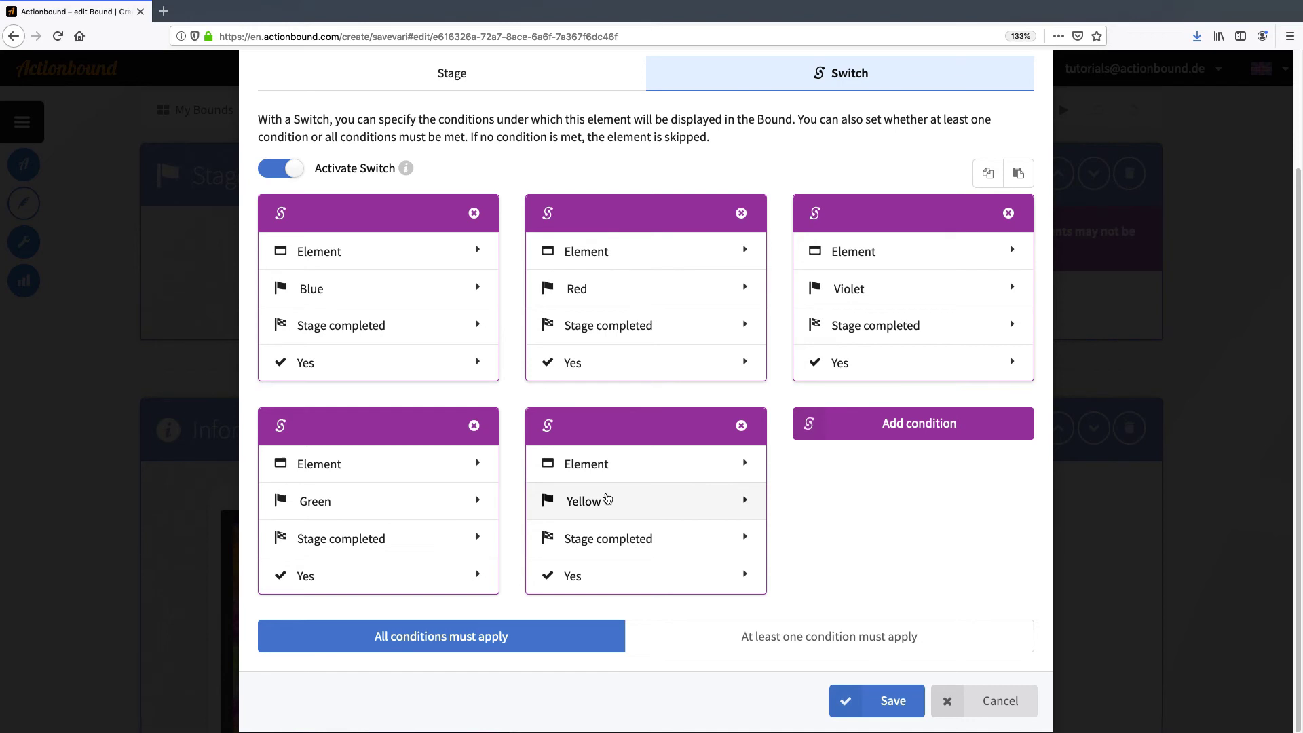
left_click(944, 426)
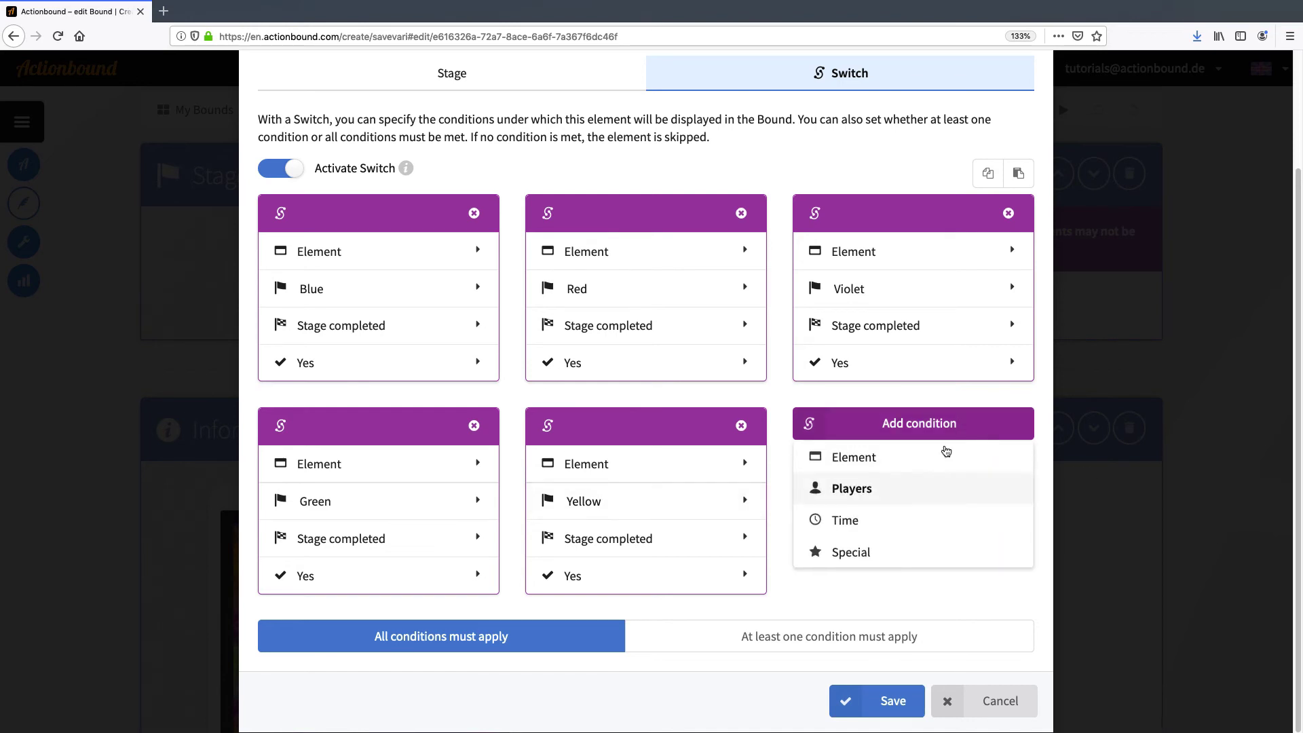
Add a player condition of points reached so far bigger than 5499, then save the switch.
left_click(921, 489)
left_click(906, 510)
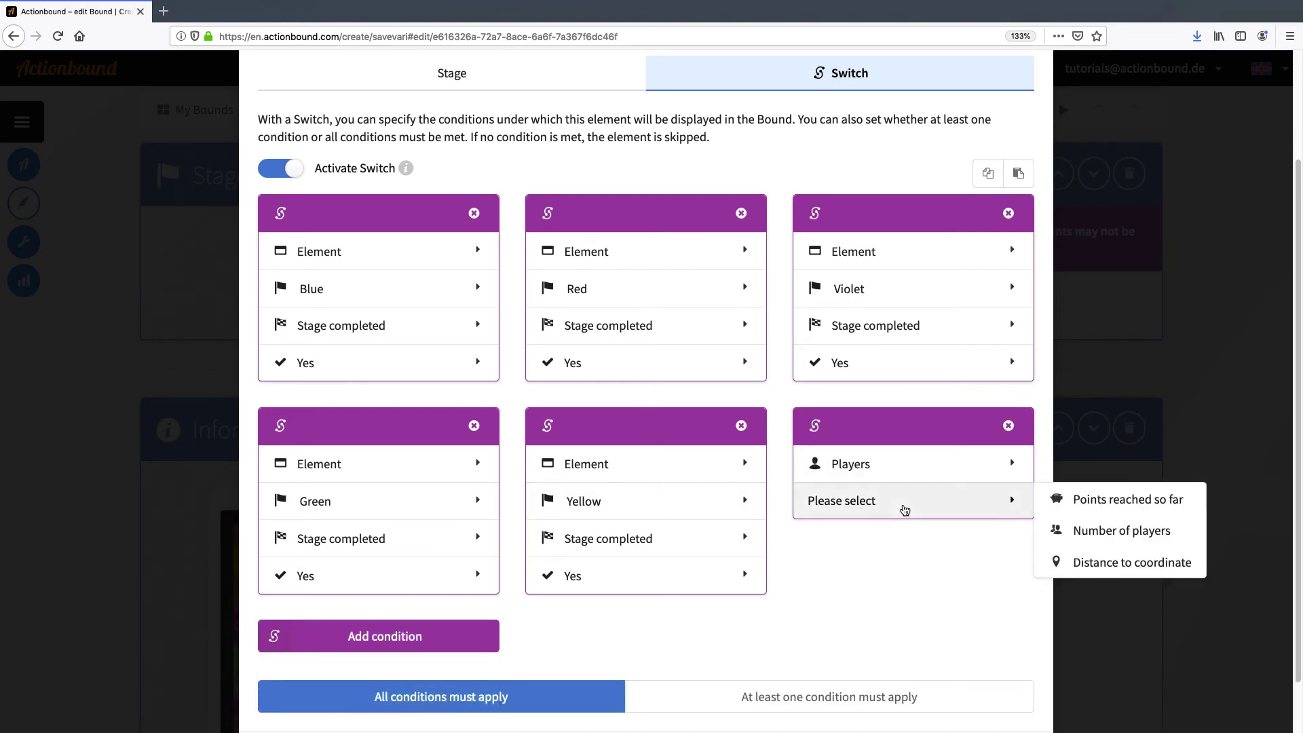
left_click(1098, 502)
left_click(959, 550)
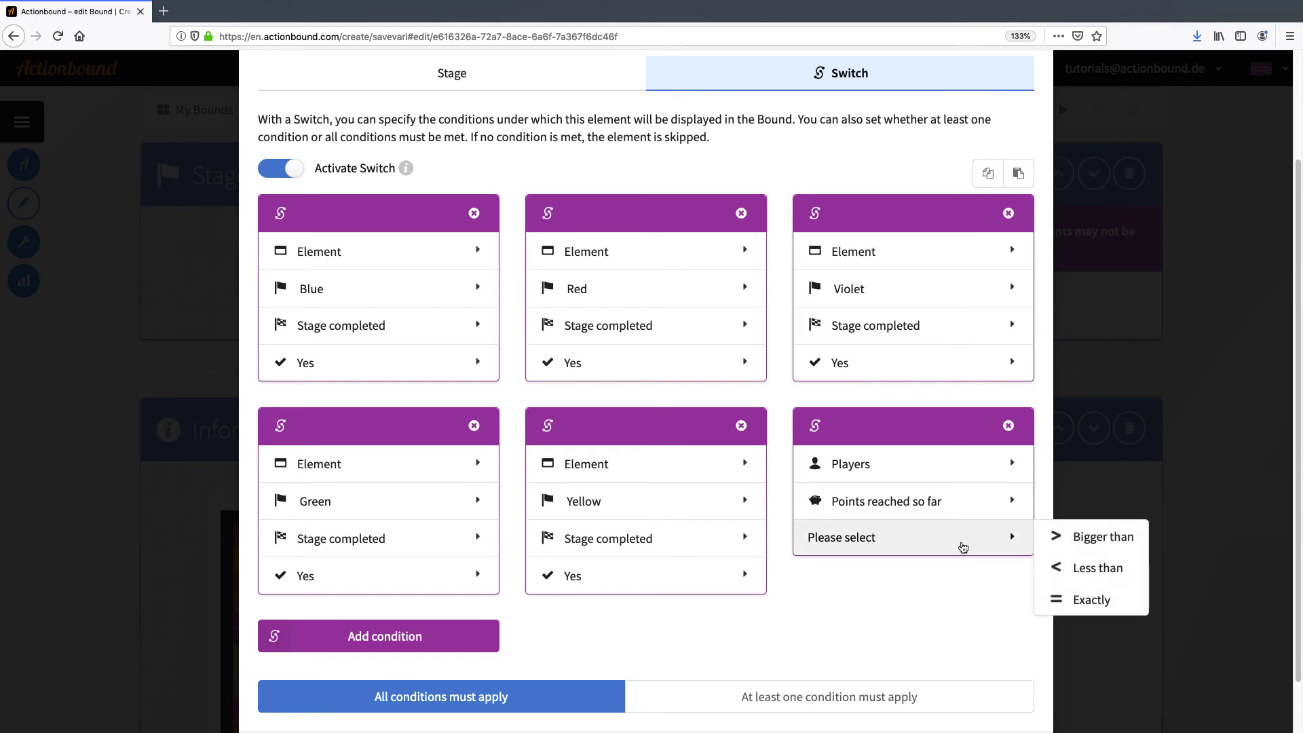
left_click(1059, 537)
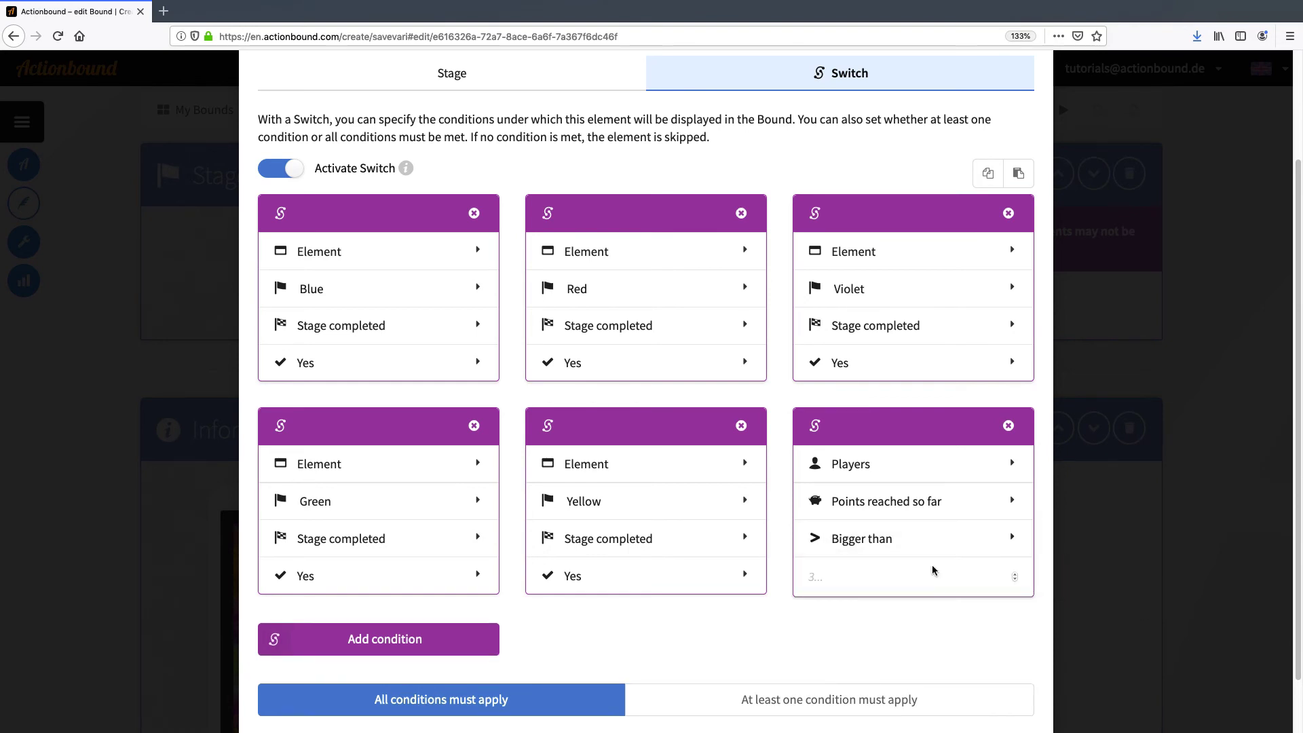
type("5499")
scroll(890, 638, "down", 2)
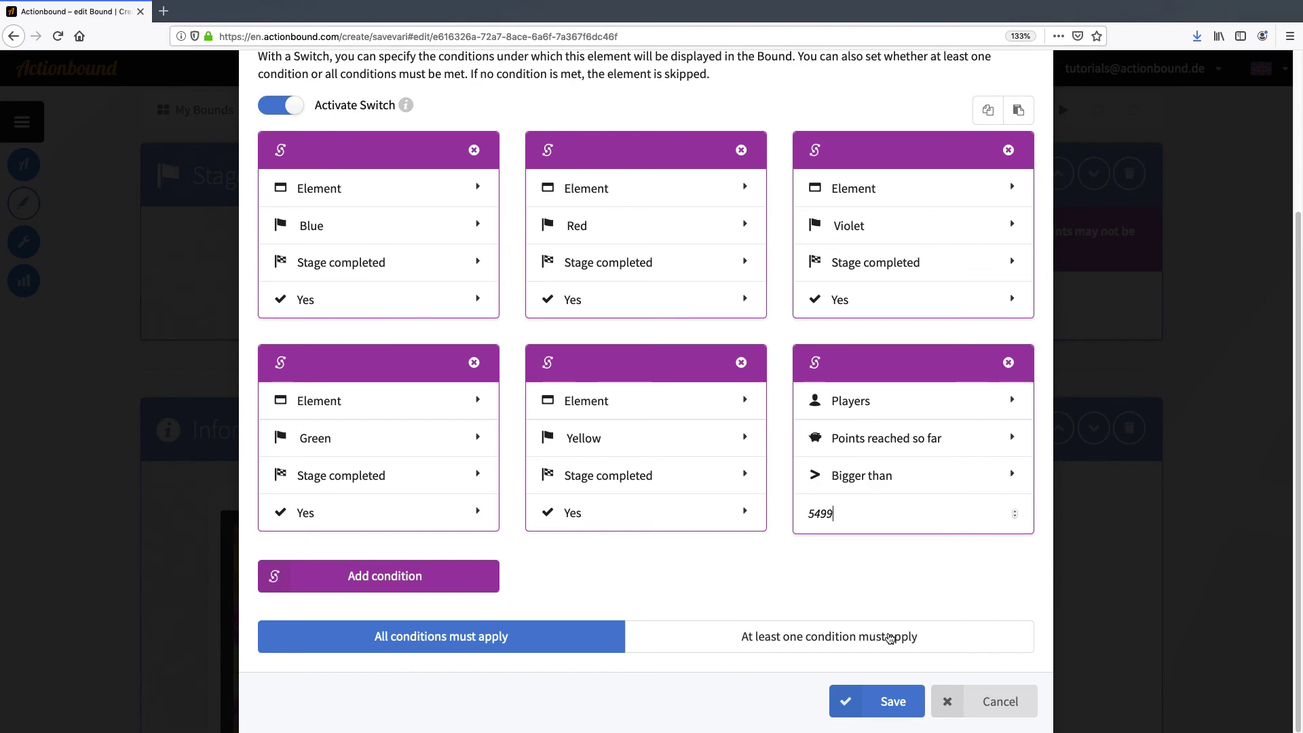
left_click(856, 700)
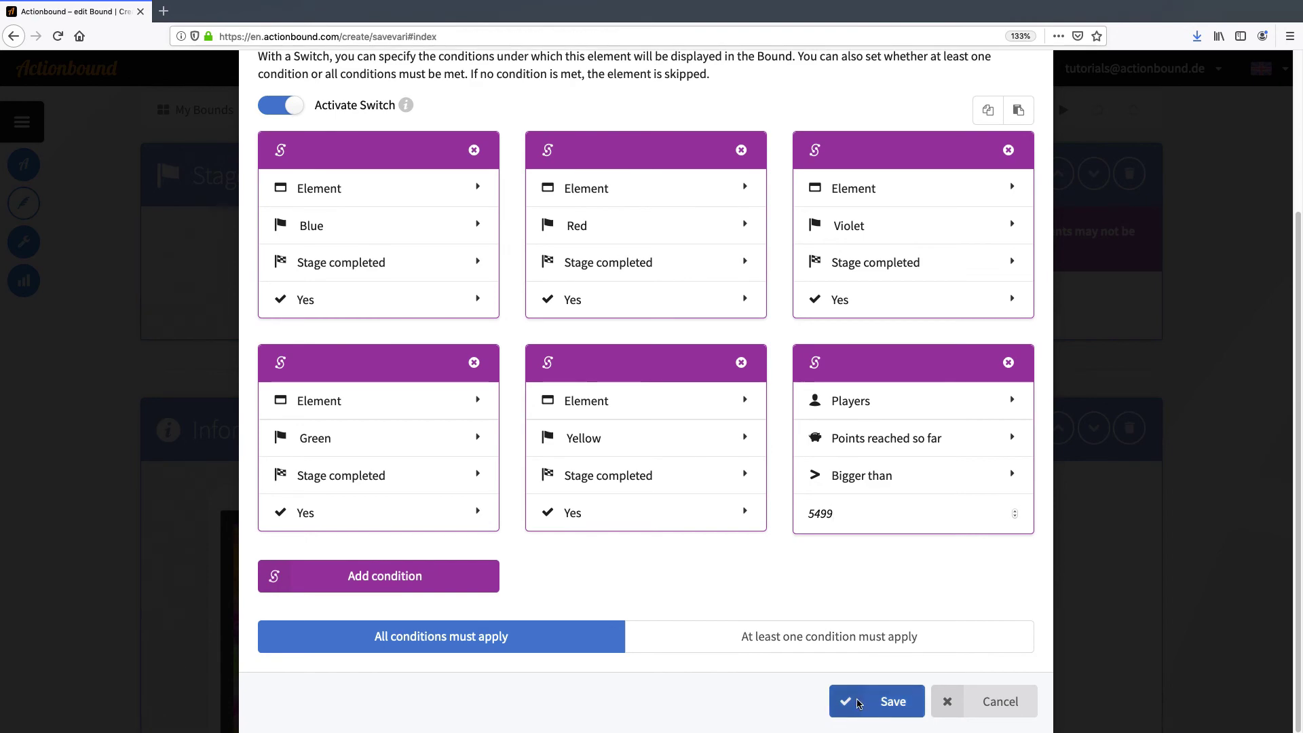
scroll(827, 689, "down", 4)
scroll(828, 689, "up", 1)
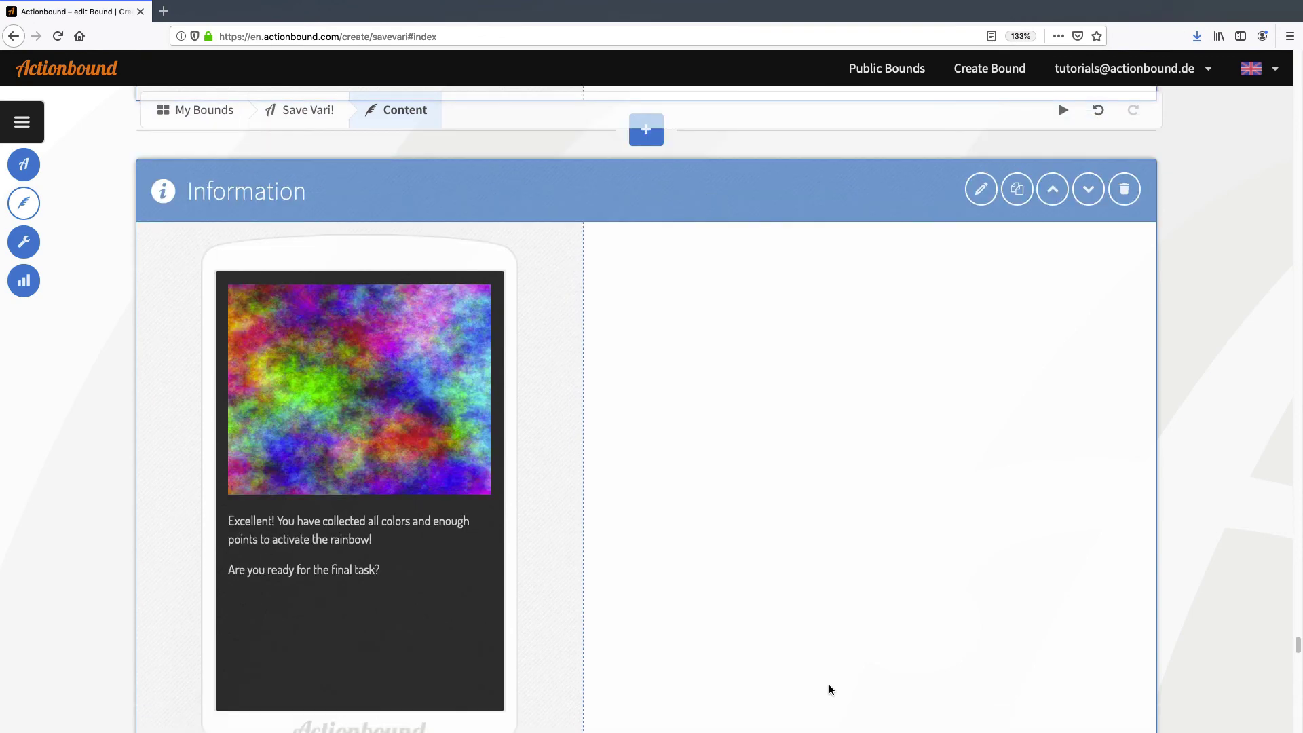
scroll(829, 686, "down", 5)
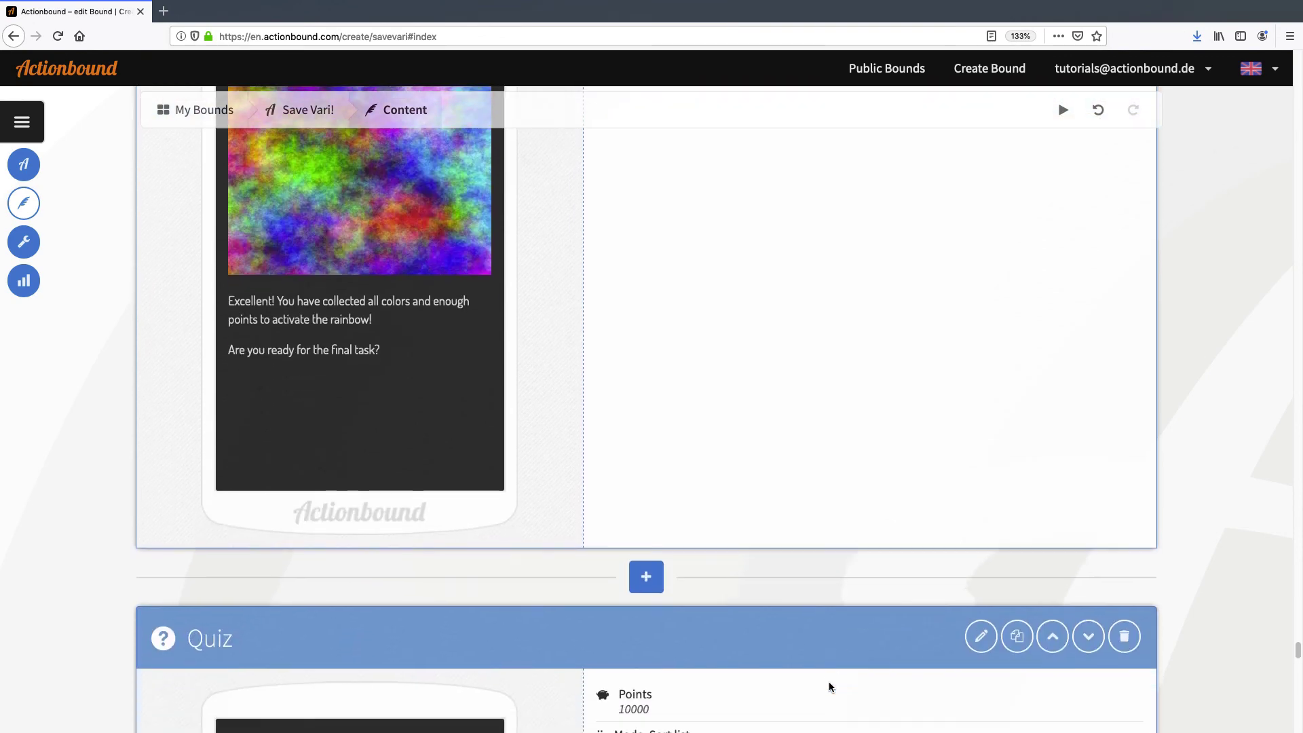
scroll(828, 681, "down", 4)
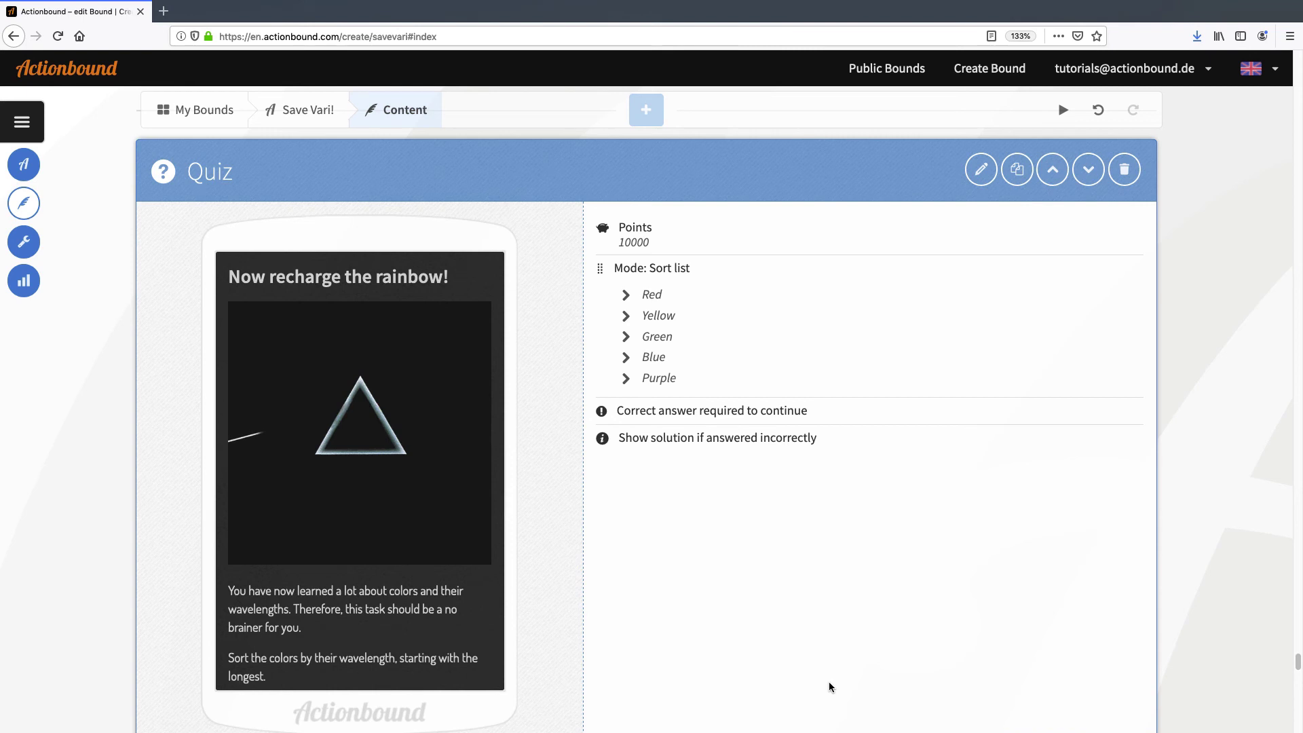
scroll(820, 670, "down", 10)
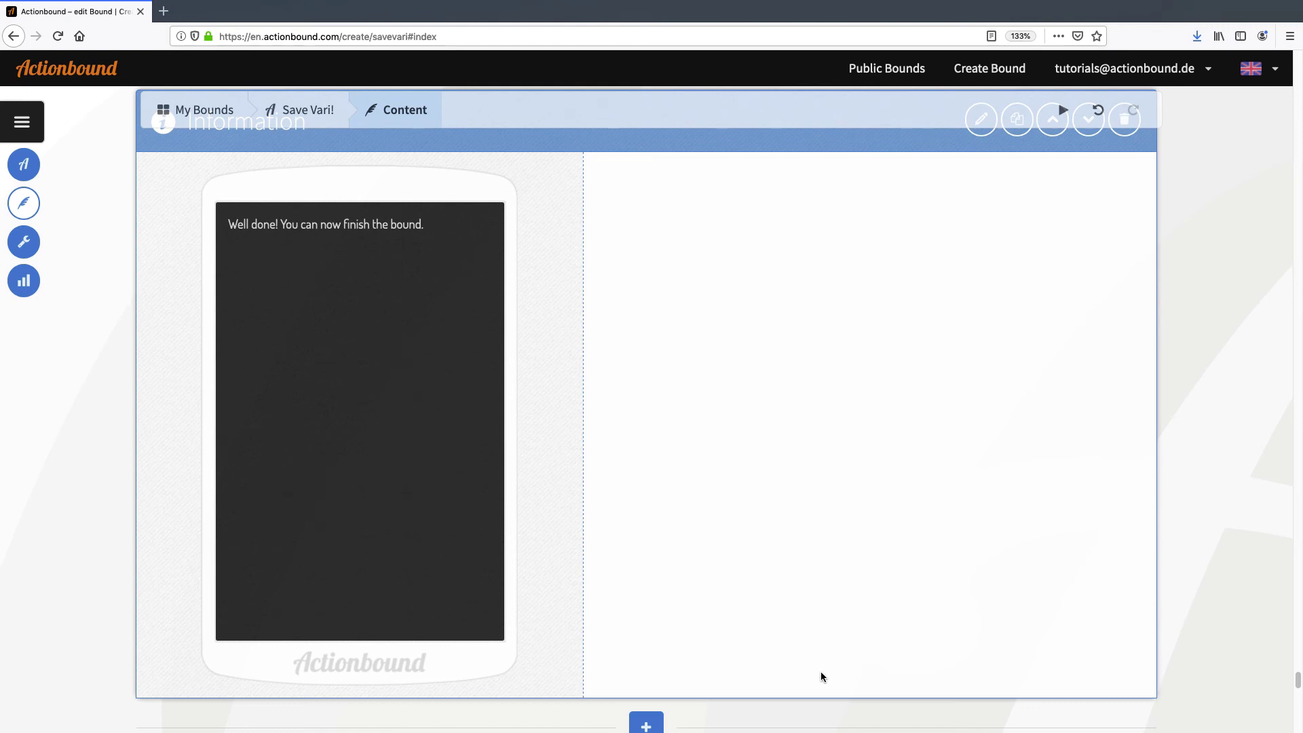
scroll(820, 675, "down", 10)
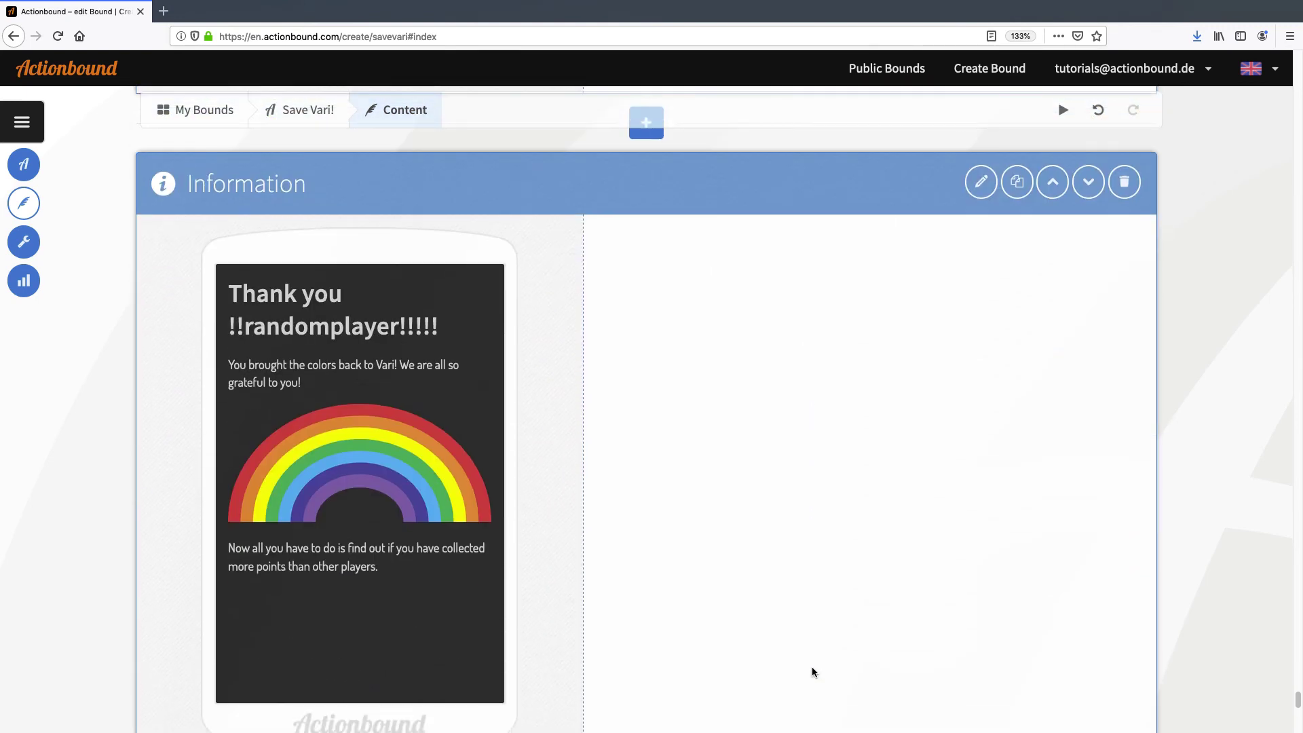
scroll(812, 666, "down", 1)
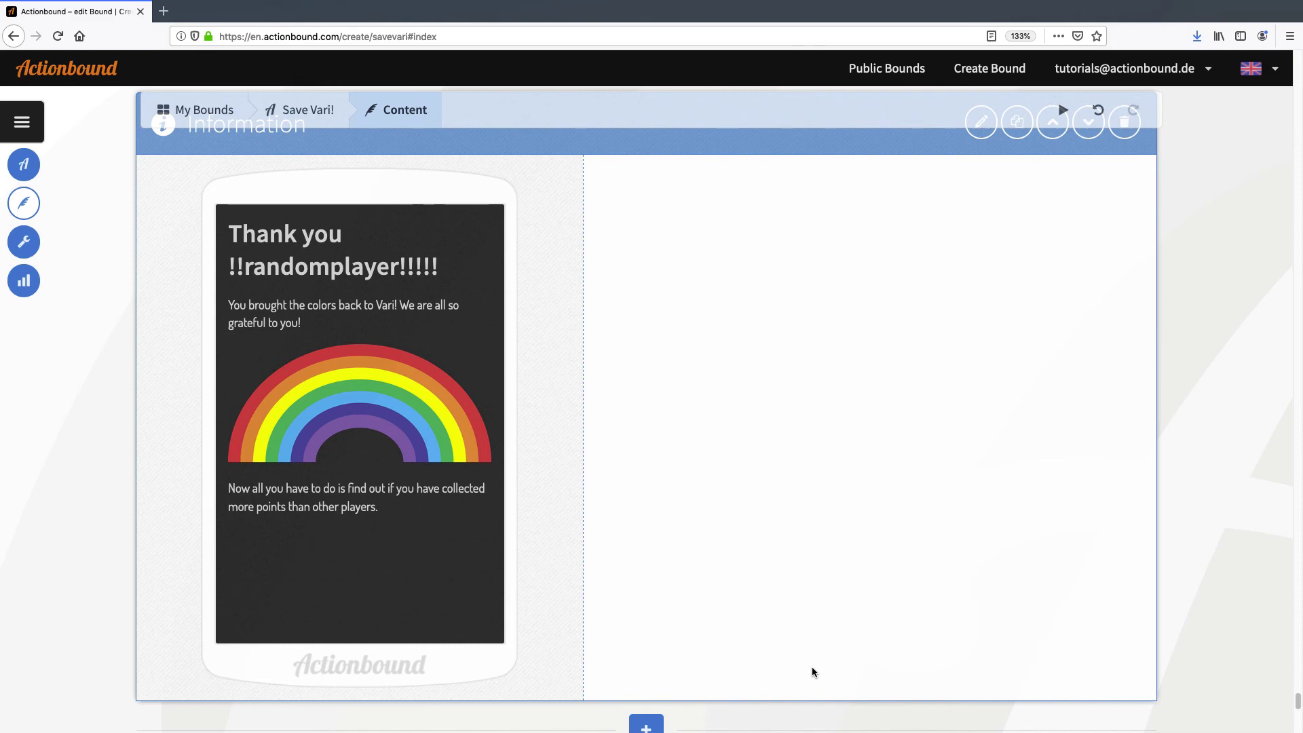
scroll(820, 642, "down", 8)
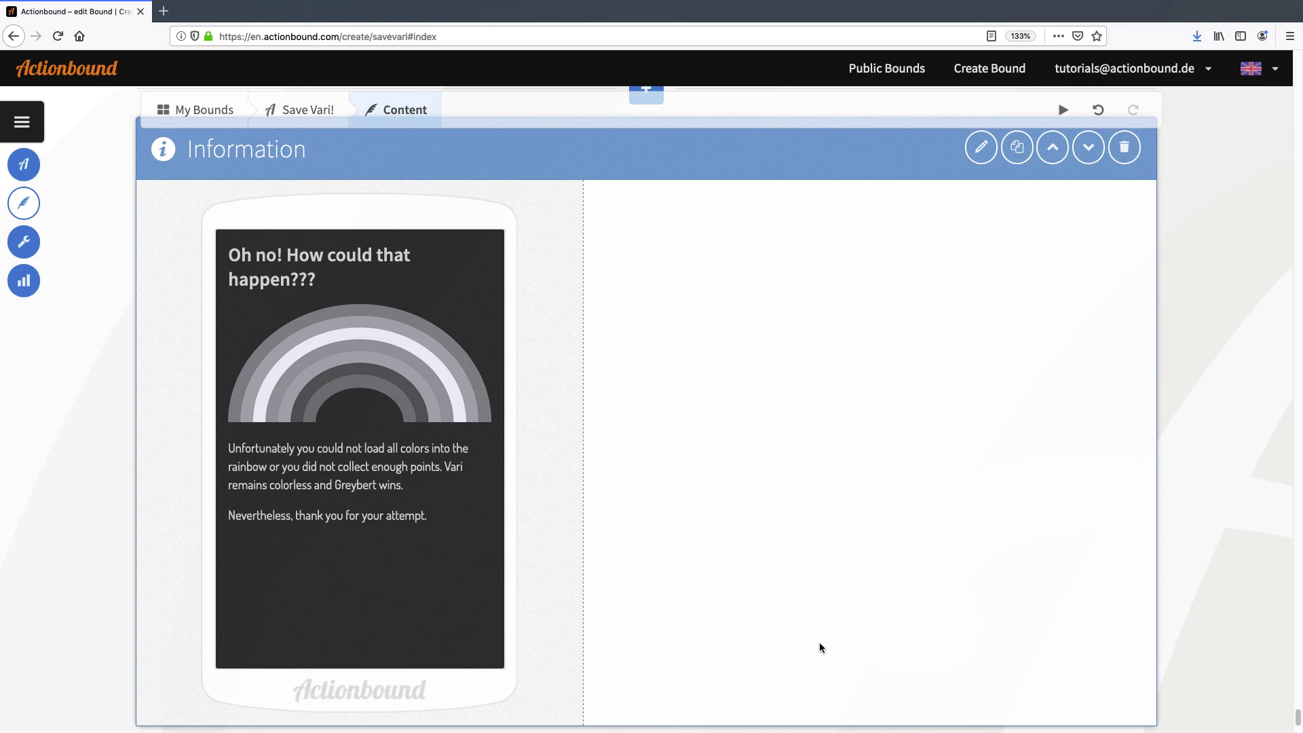
scroll(1033, 665, "up", 8)
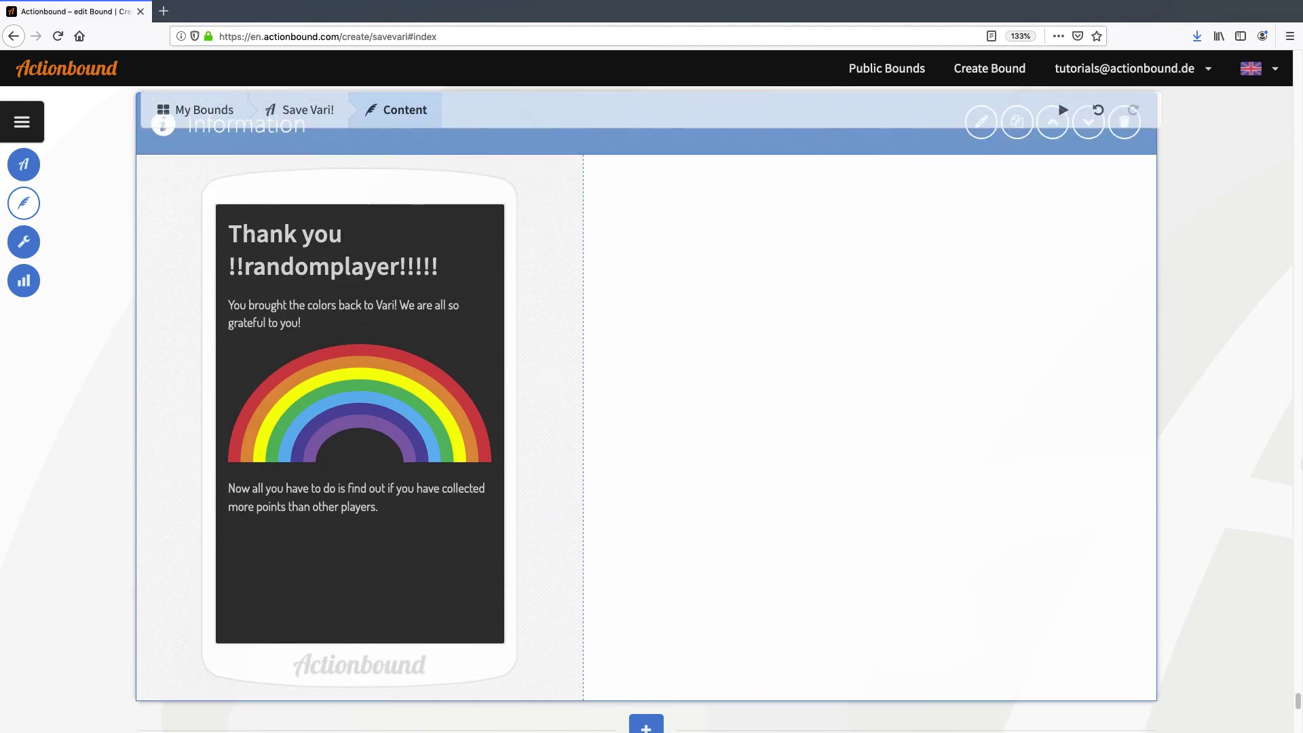
Activate the thank-you screen's switch with an element condition on the 'Well done!' screen.
scroll(1020, 281, "up", 1)
left_click(980, 154)
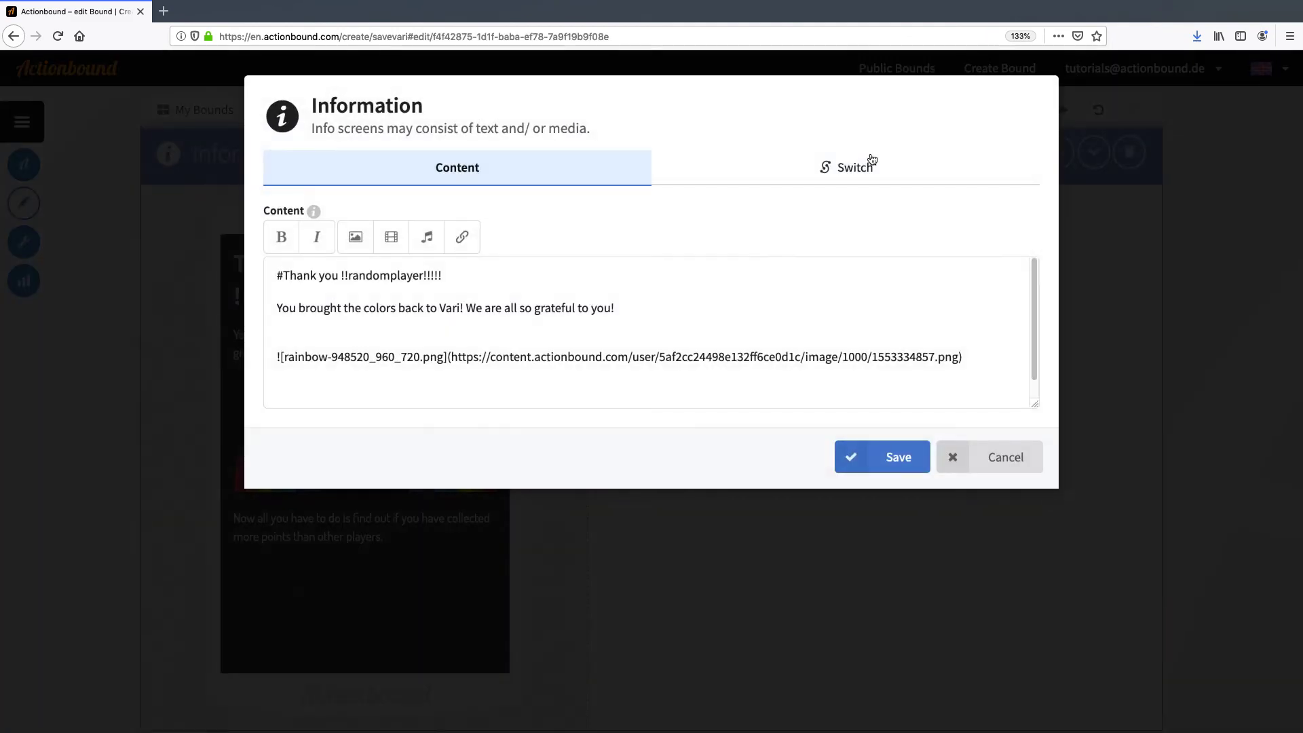
left_click(872, 162)
left_click(285, 263)
left_click(390, 305)
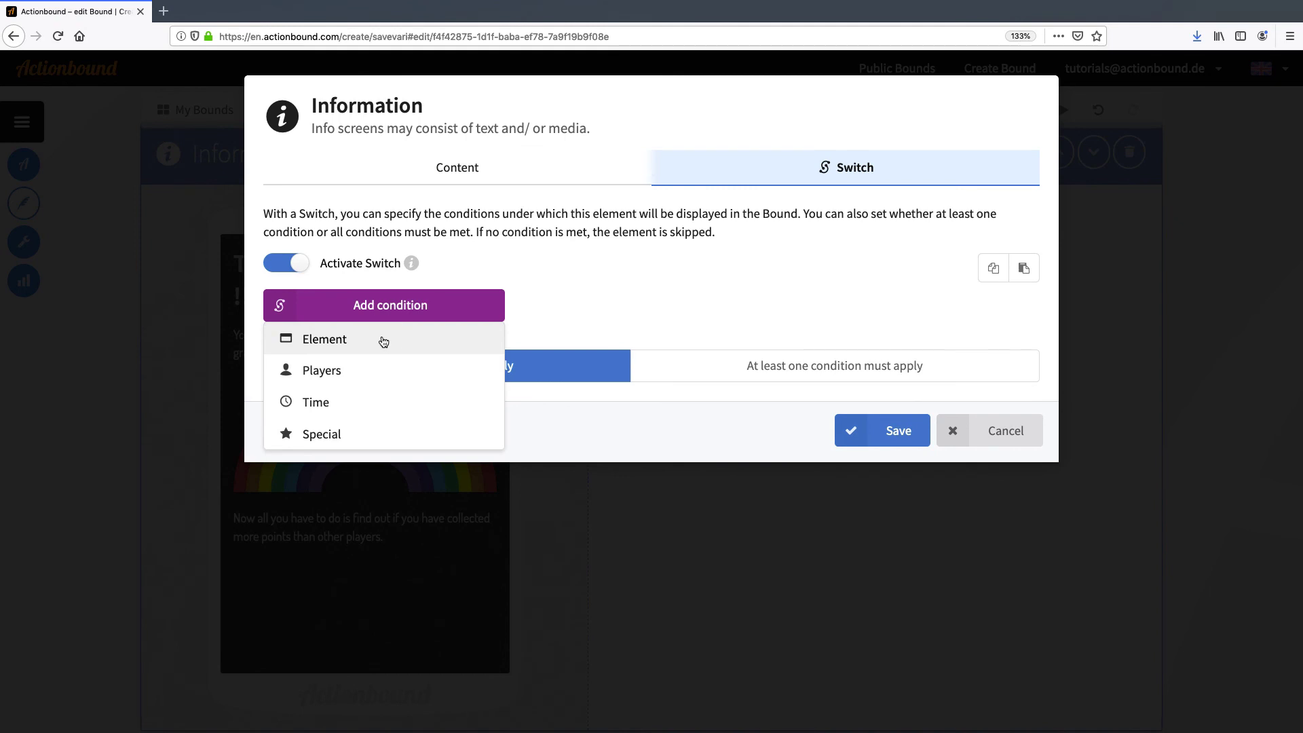
left_click(383, 339)
left_click(382, 381)
scroll(643, 453, "down", 10)
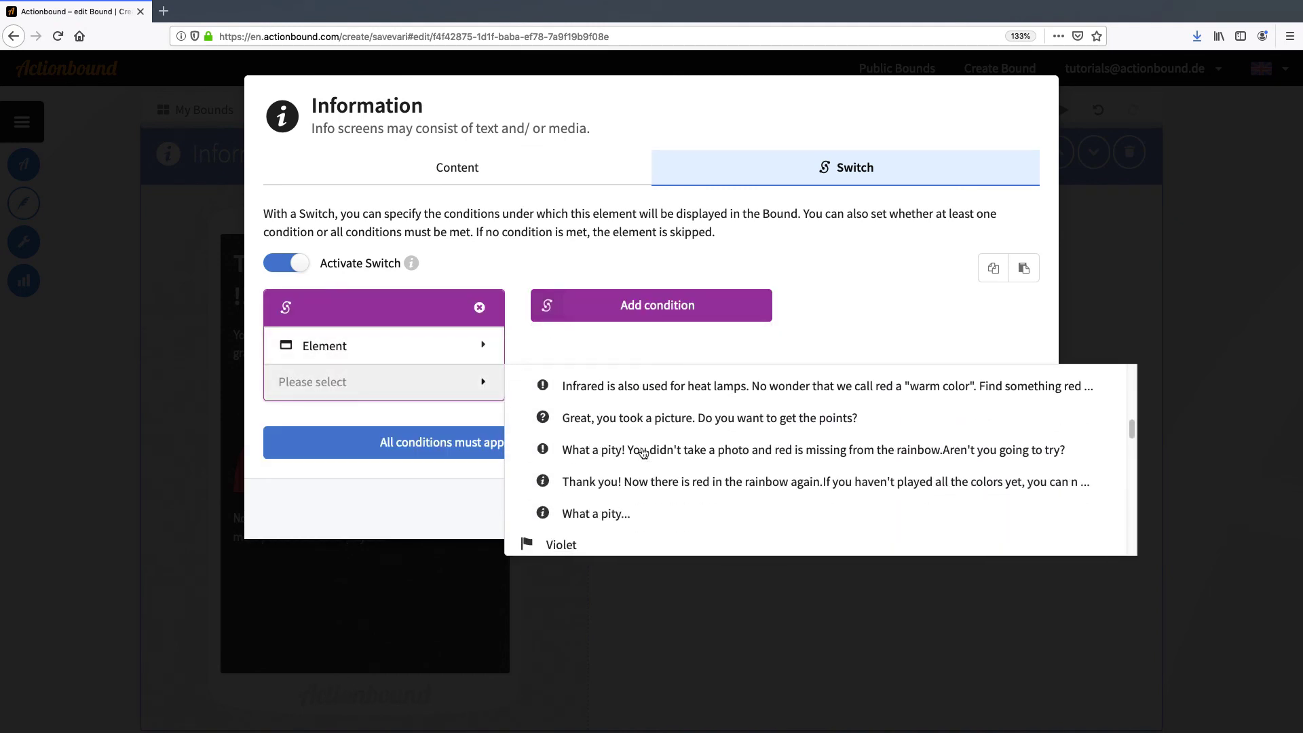
scroll(643, 453, "down", 10)
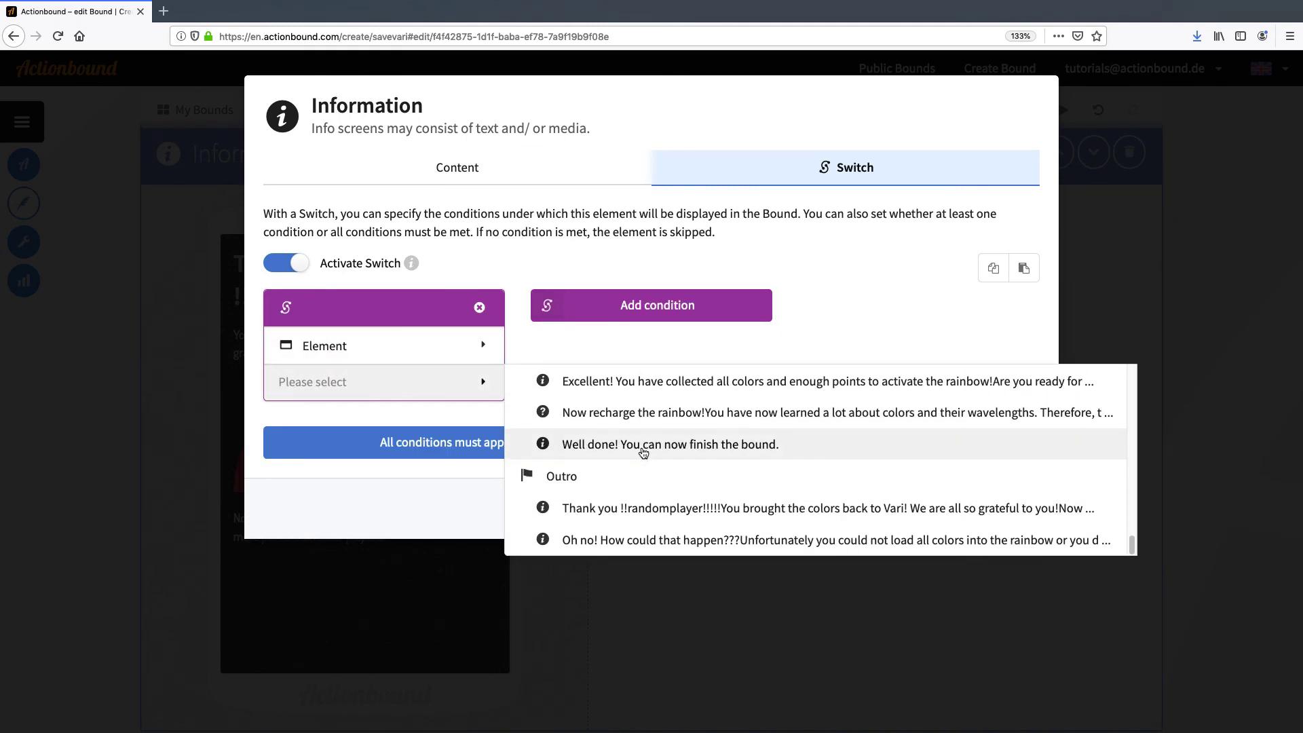
scroll(643, 453, "up", 4)
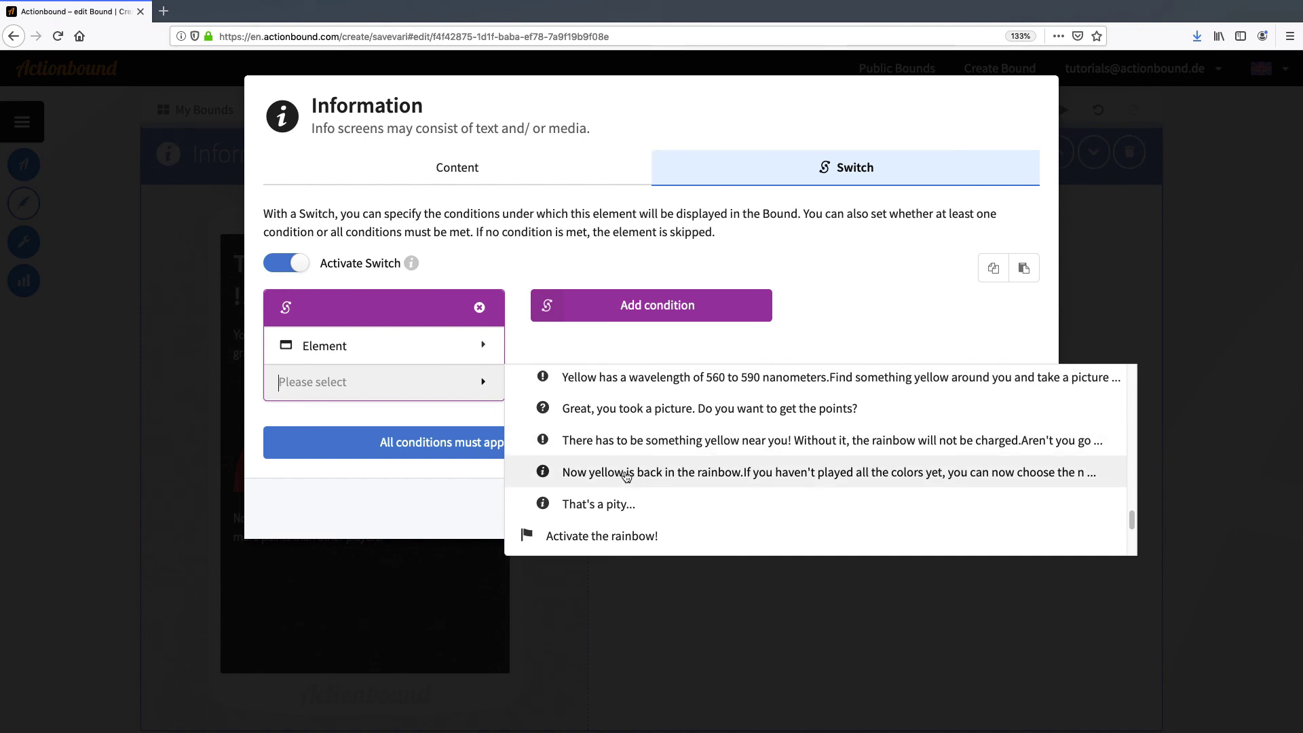
scroll(624, 475, "down", 3)
left_click(625, 454)
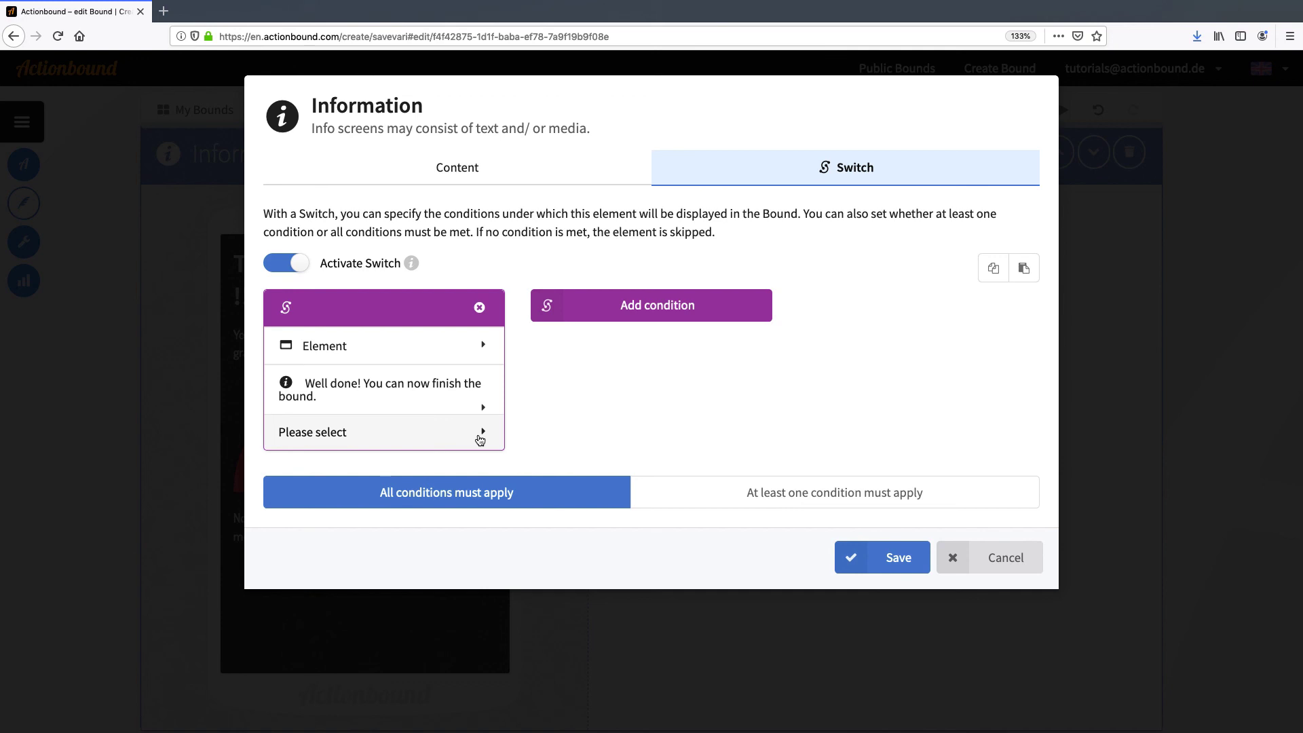
Require the 'Well done!' screen Reached: Yes and save the condition.
left_click(480, 440)
left_click(561, 430)
left_click(424, 470)
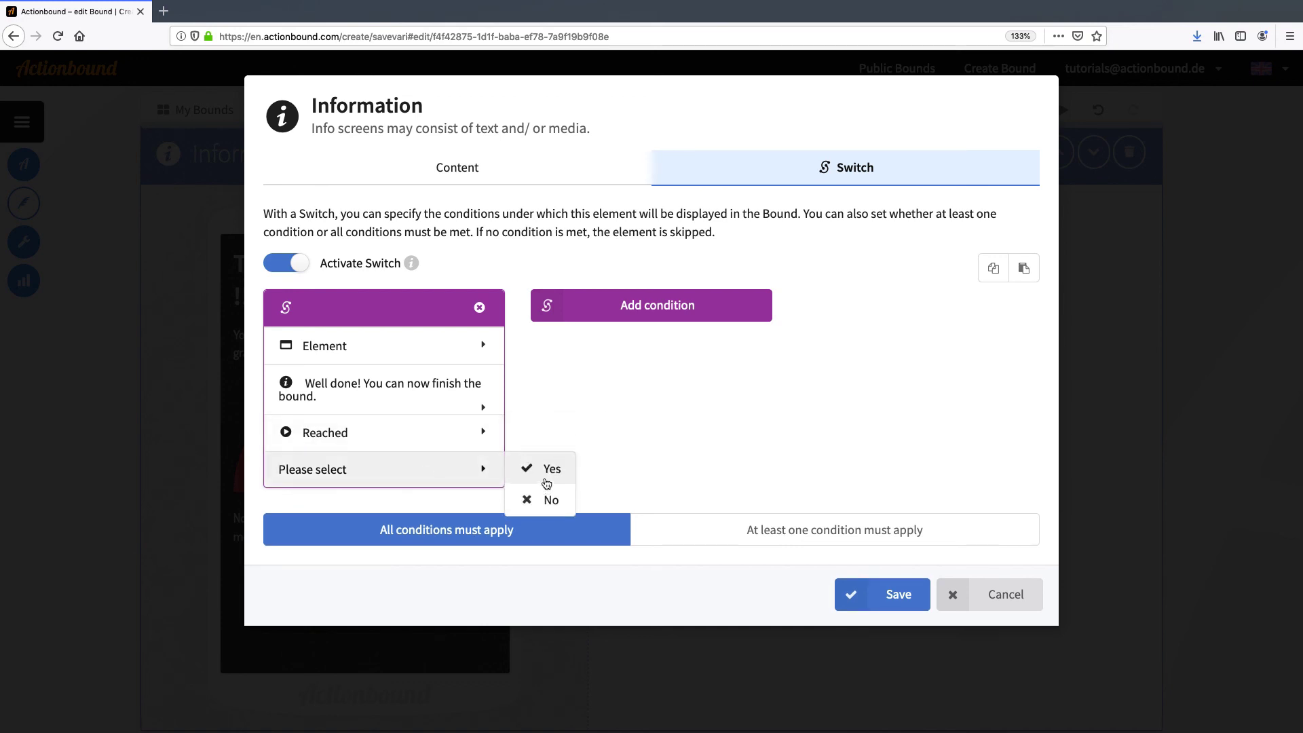
left_click(547, 474)
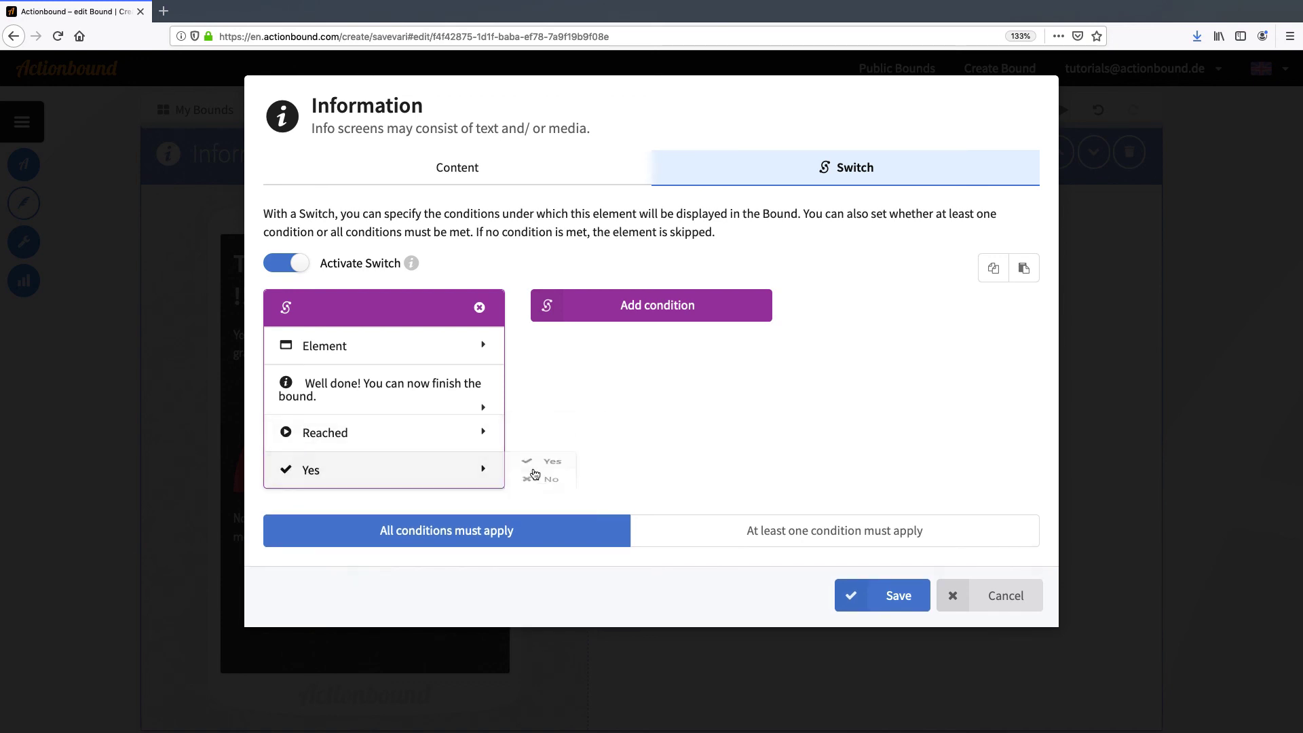
left_click(885, 595)
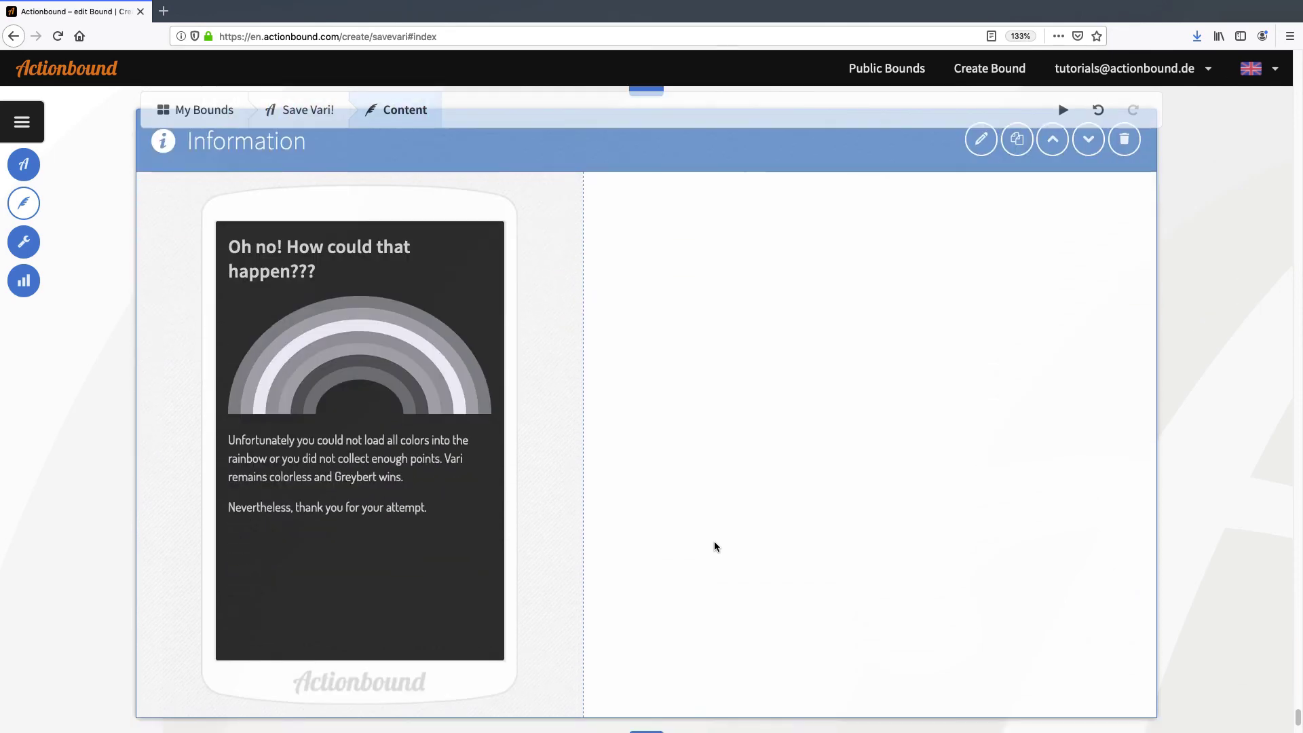
Activate the Oh no! screen's switch requiring 'Well done!' screen Reached: No, and save it.
left_click(983, 137)
left_click(914, 179)
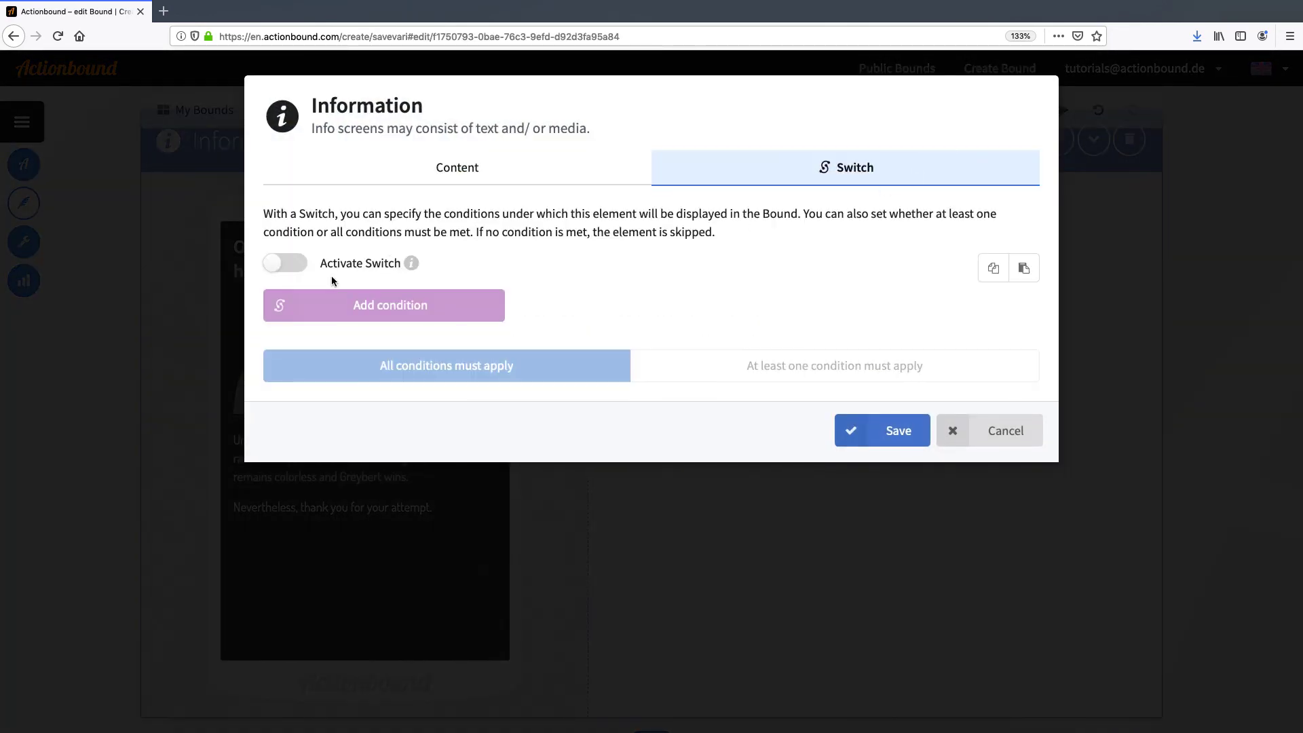
left_click(284, 263)
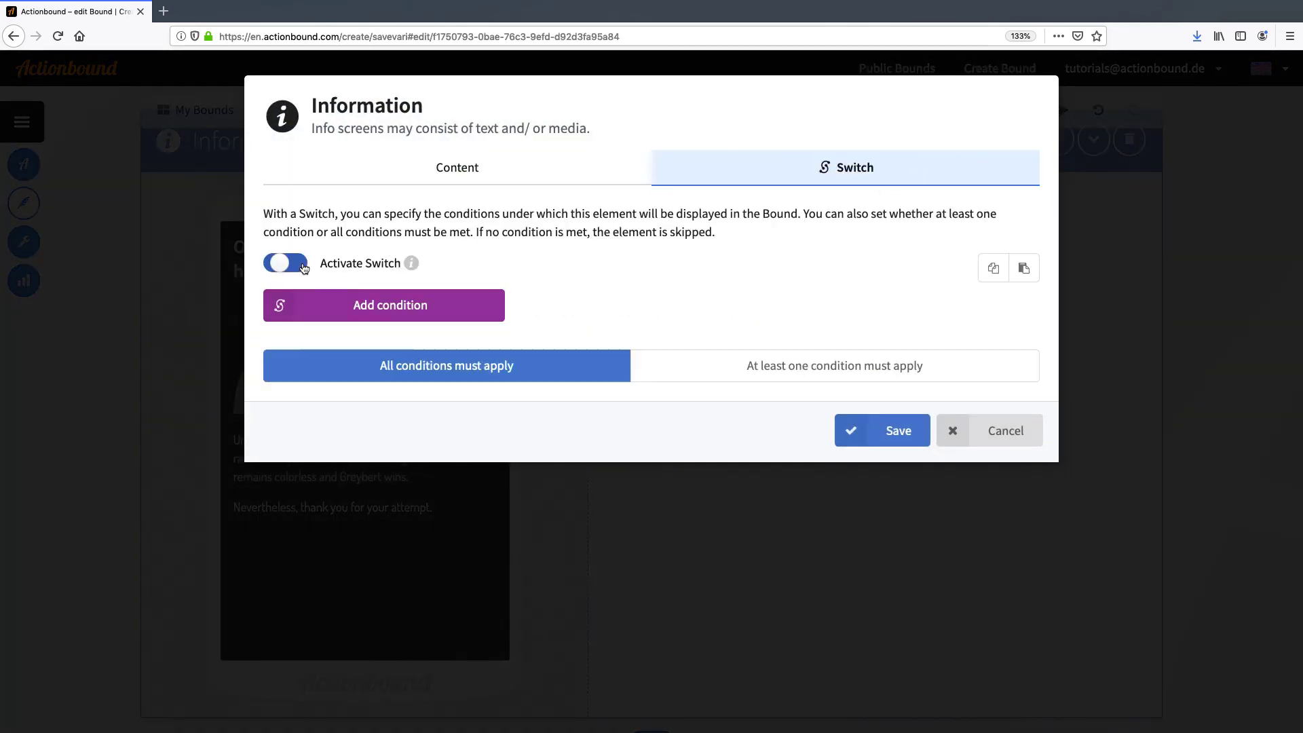
left_click(421, 317)
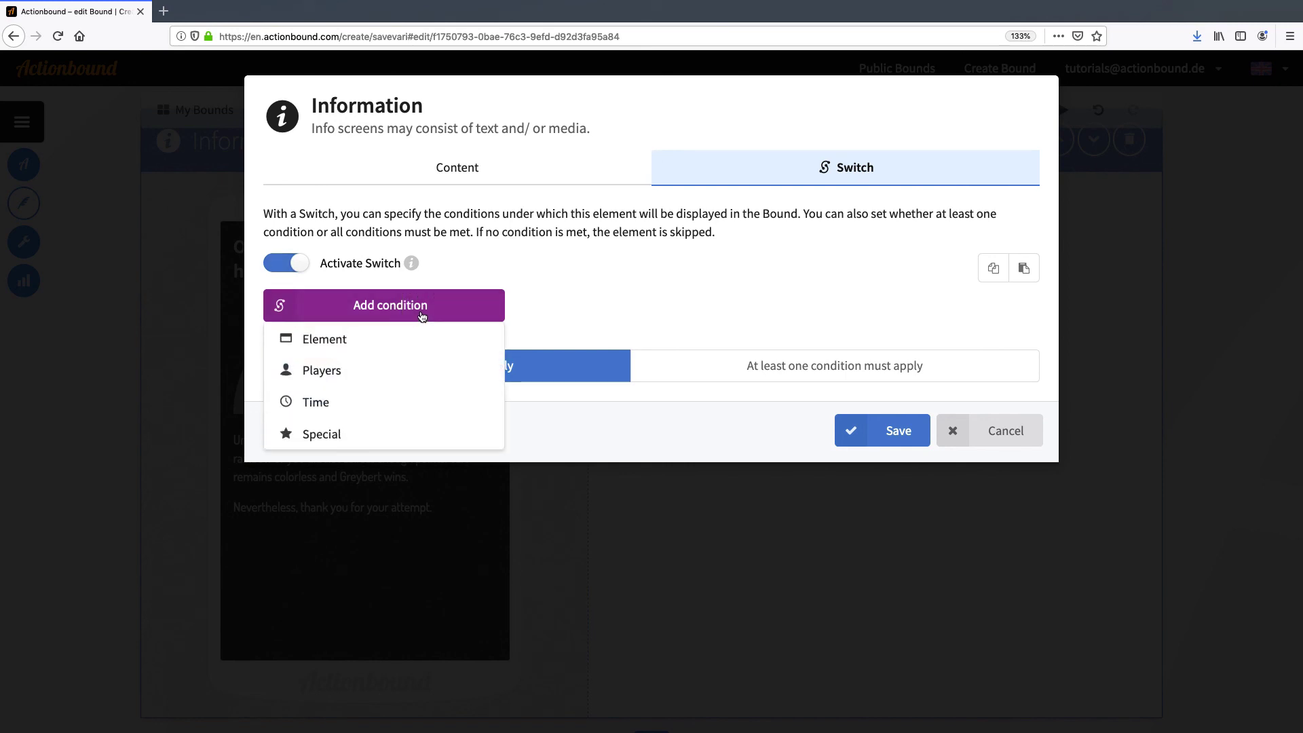
left_click(413, 342)
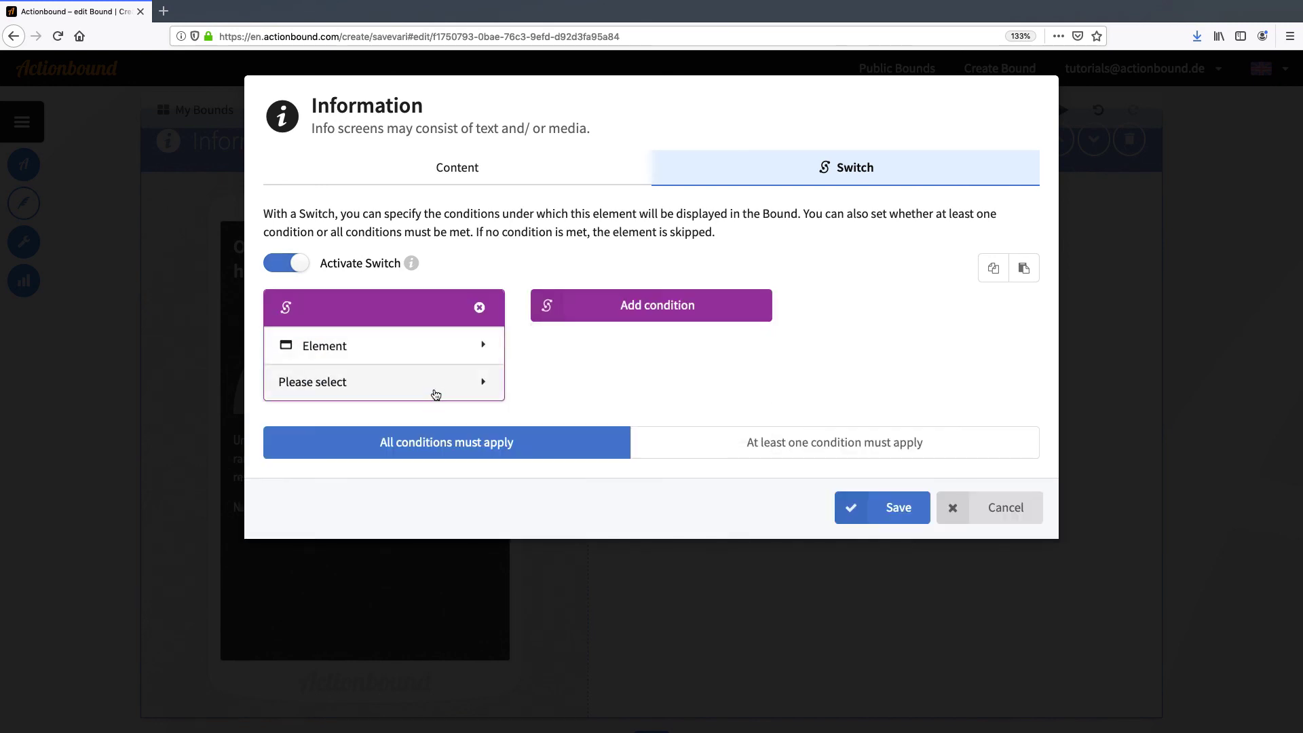
left_click(433, 385)
left_click(587, 451)
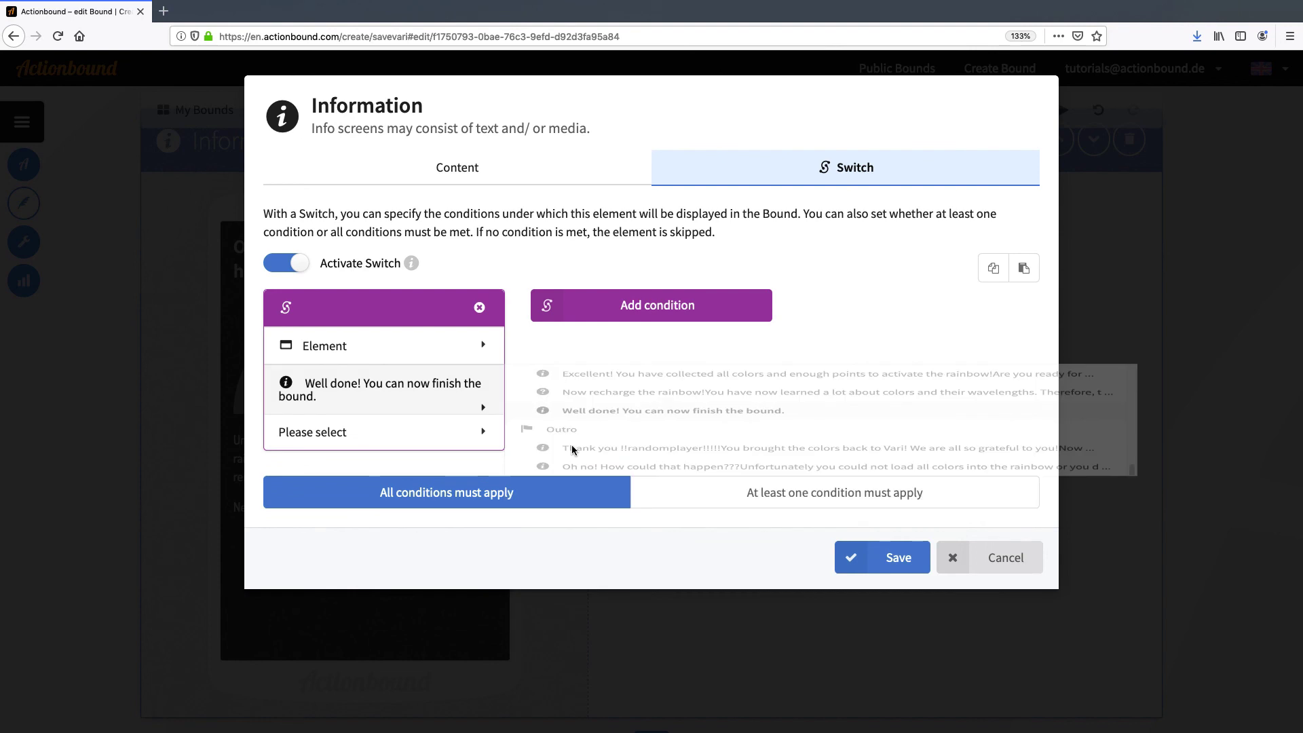
left_click(438, 441)
left_click(526, 438)
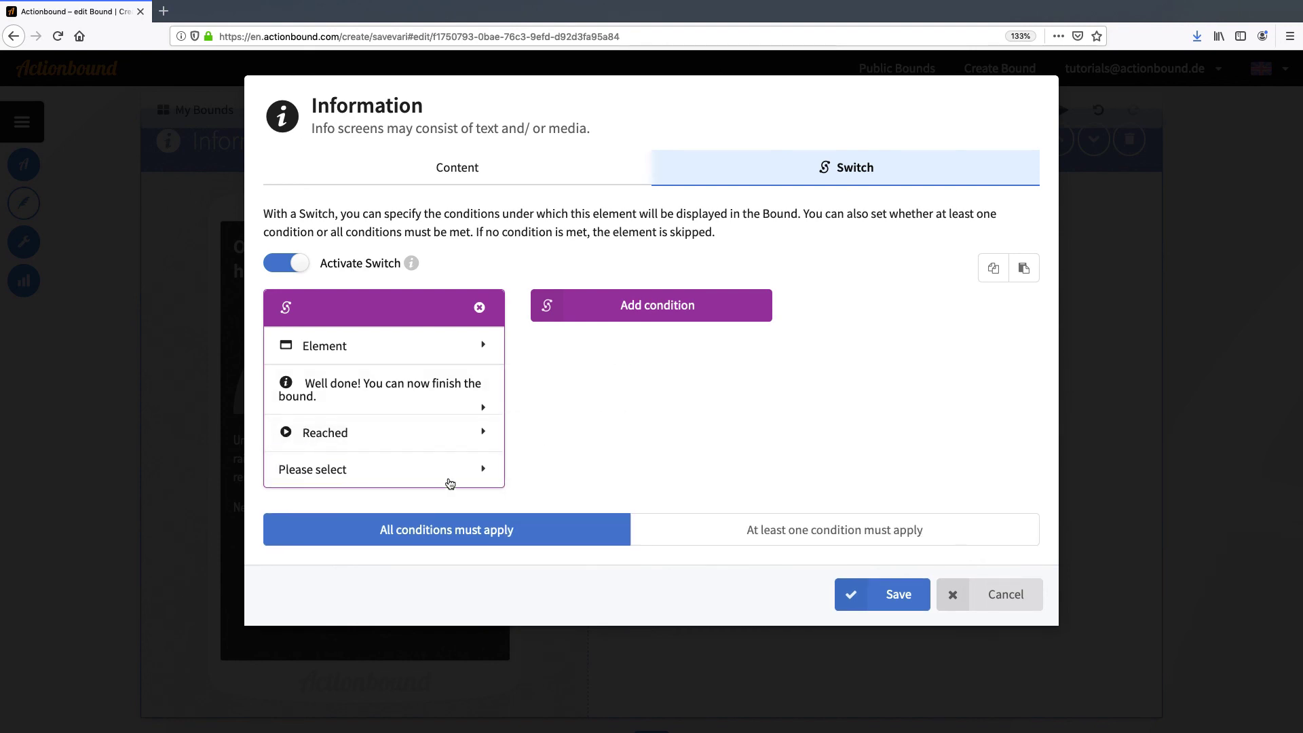
left_click(442, 476)
left_click(536, 497)
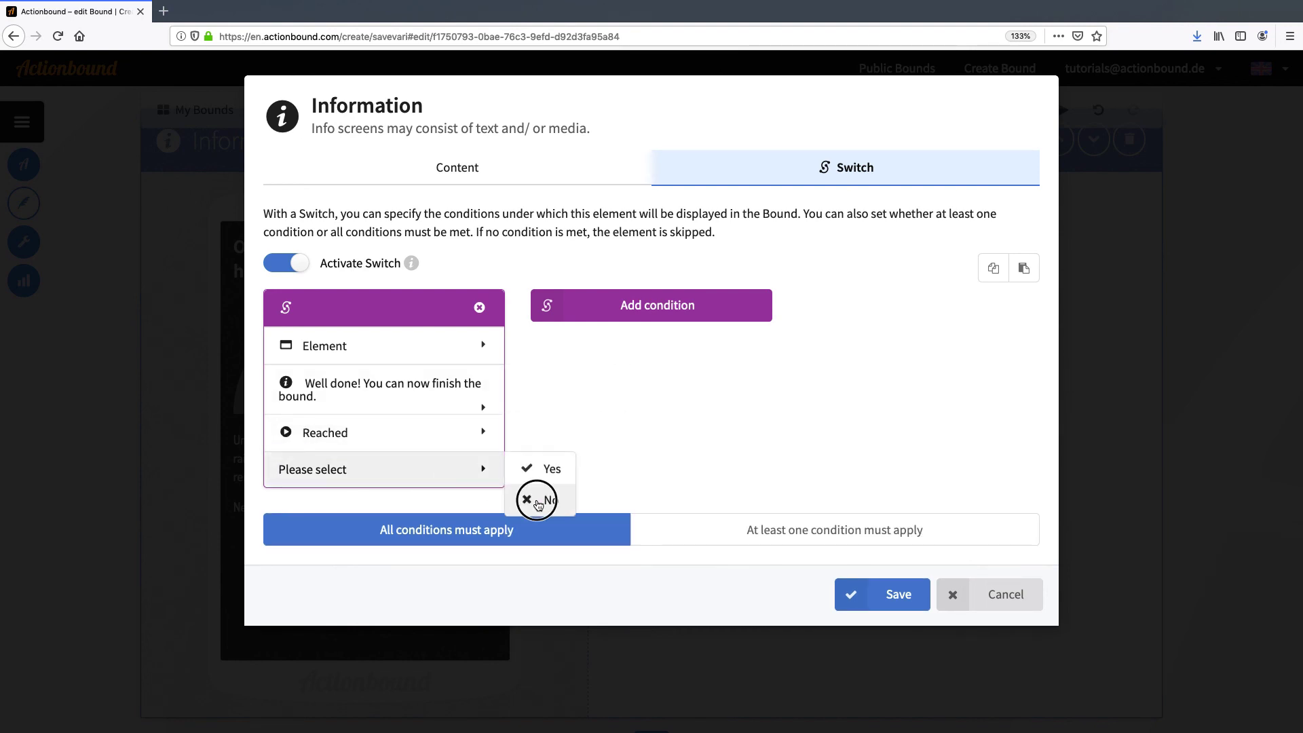
left_click(896, 597)
scroll(700, 562, "down", 2)
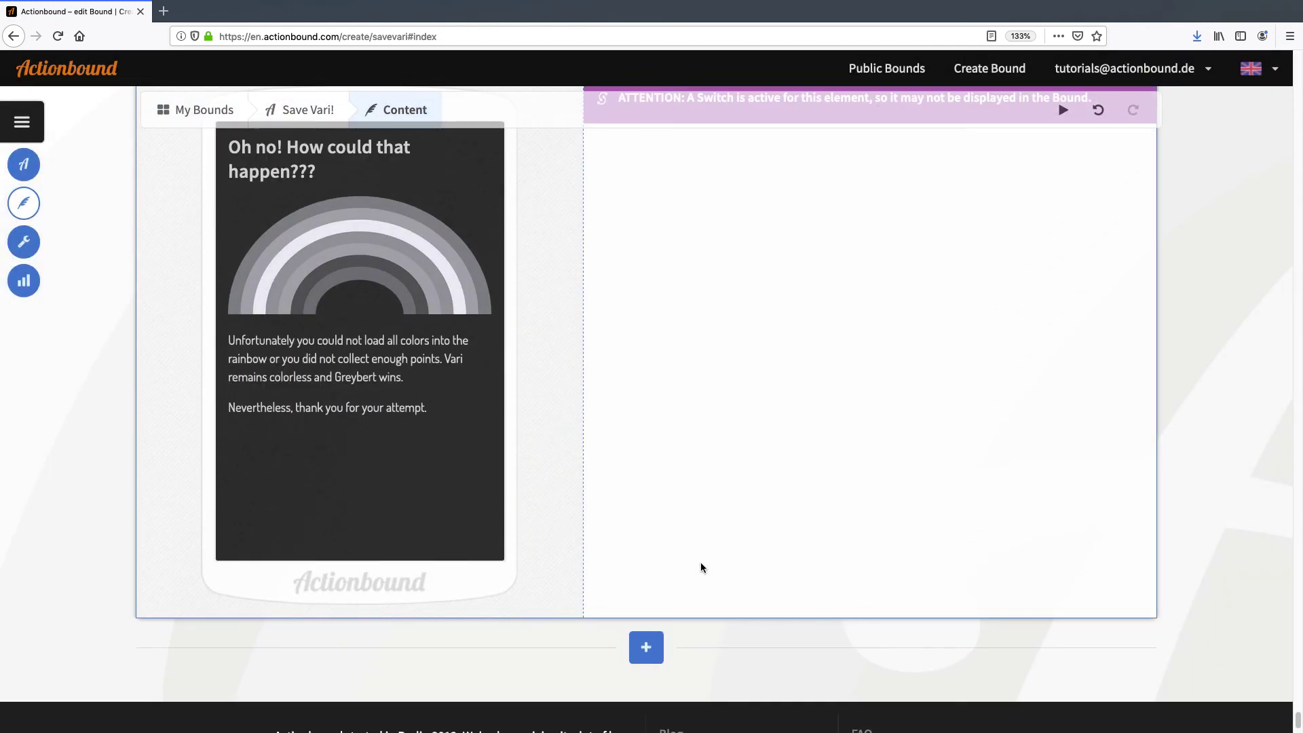